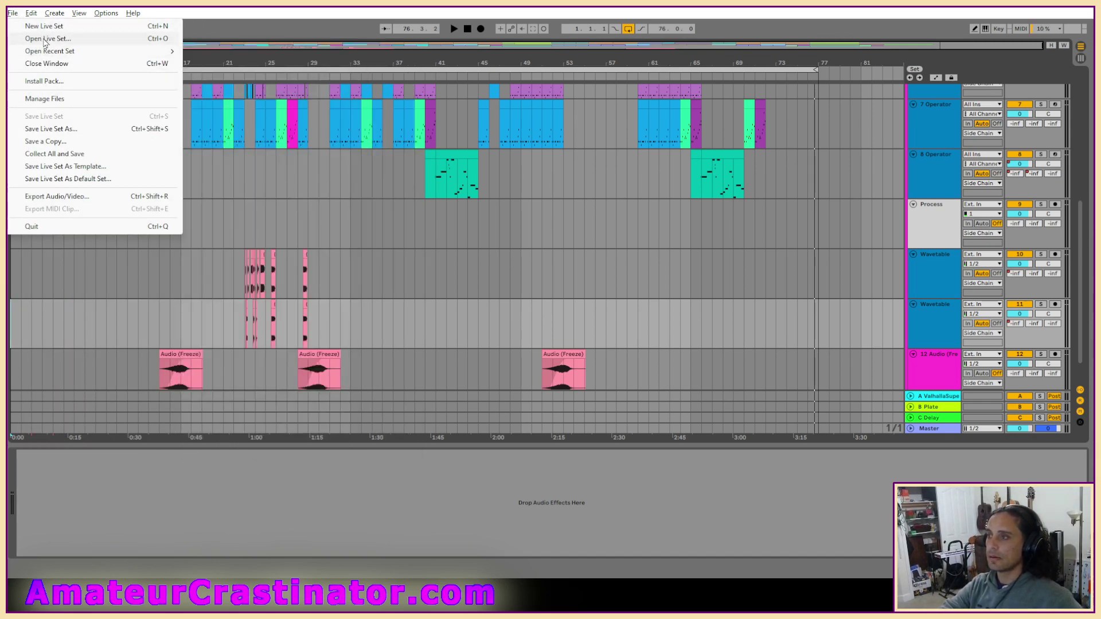
Step: Open the Live Set from the Fresh Cut Project folder in Album 003 and play it from the beginning
click(45, 38)
click(282, 51)
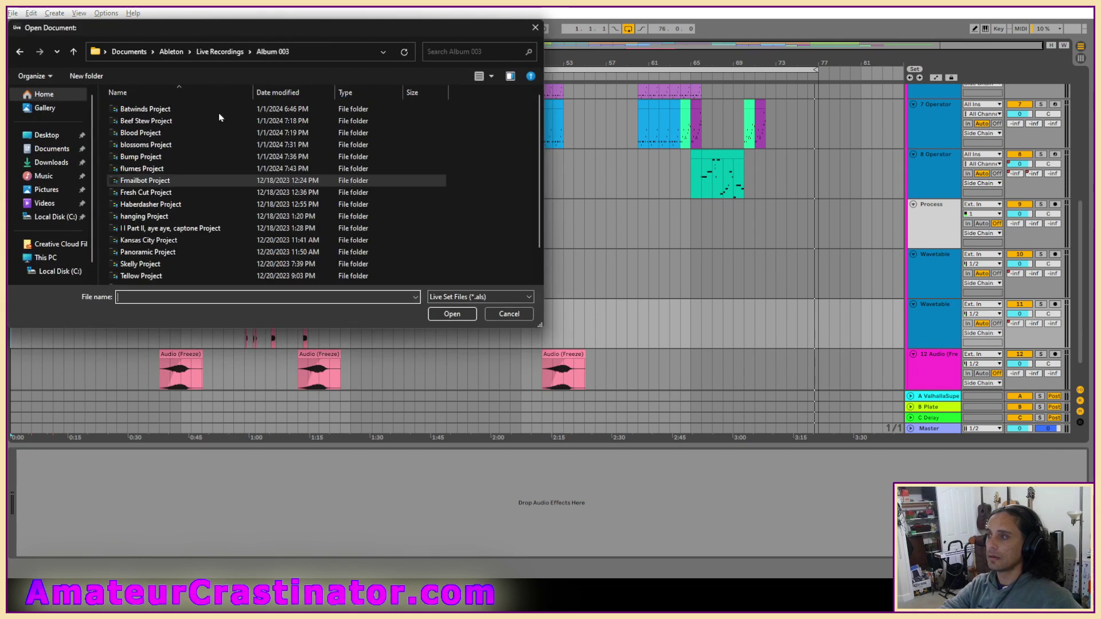
double_click(151, 194)
double_click(133, 146)
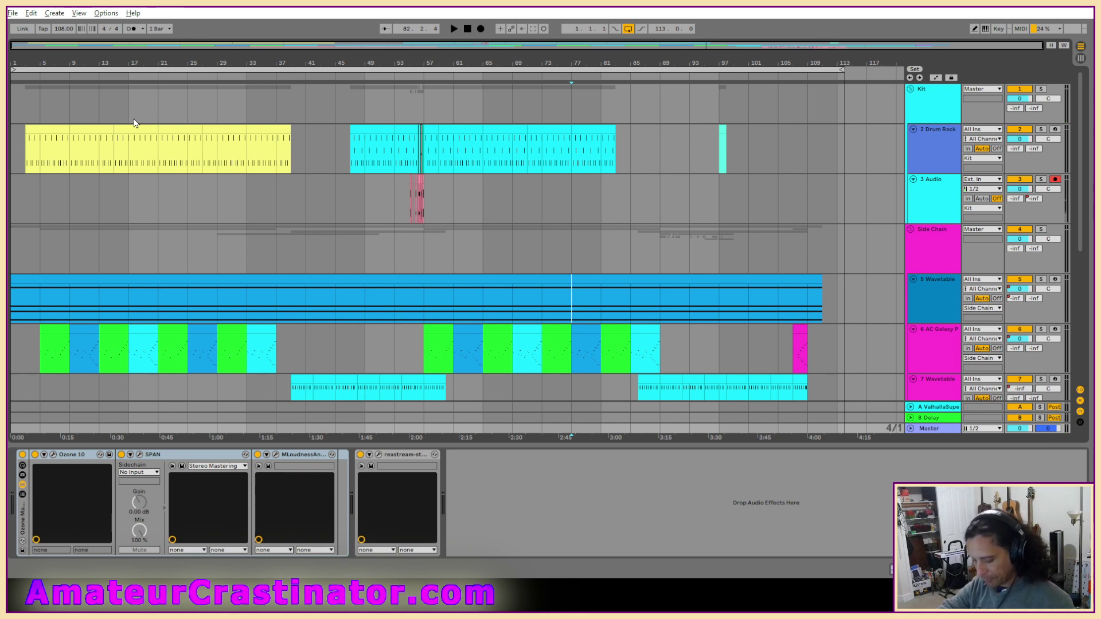
click(467, 29)
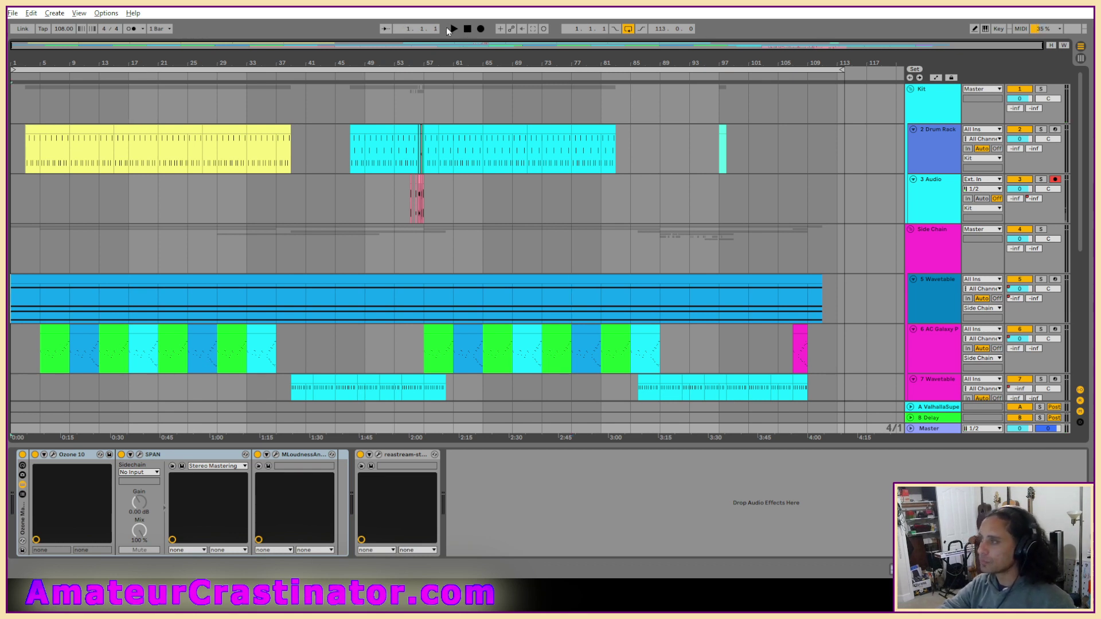
click(452, 29)
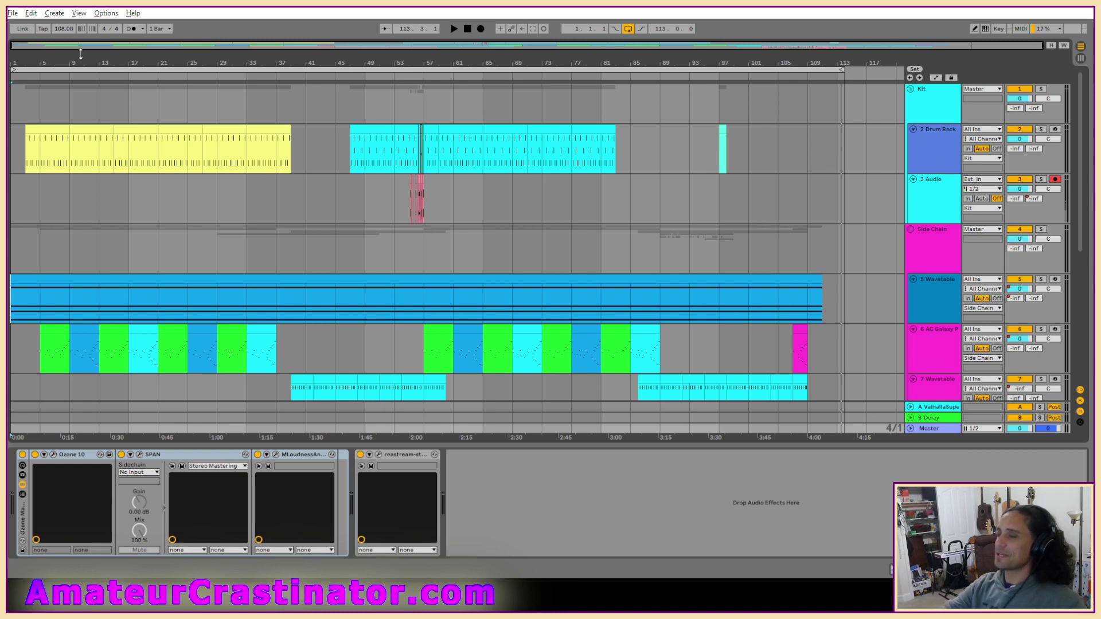
Step: Start opening another Live Set and go up to the Album 003 folder
click(12, 12)
click(34, 39)
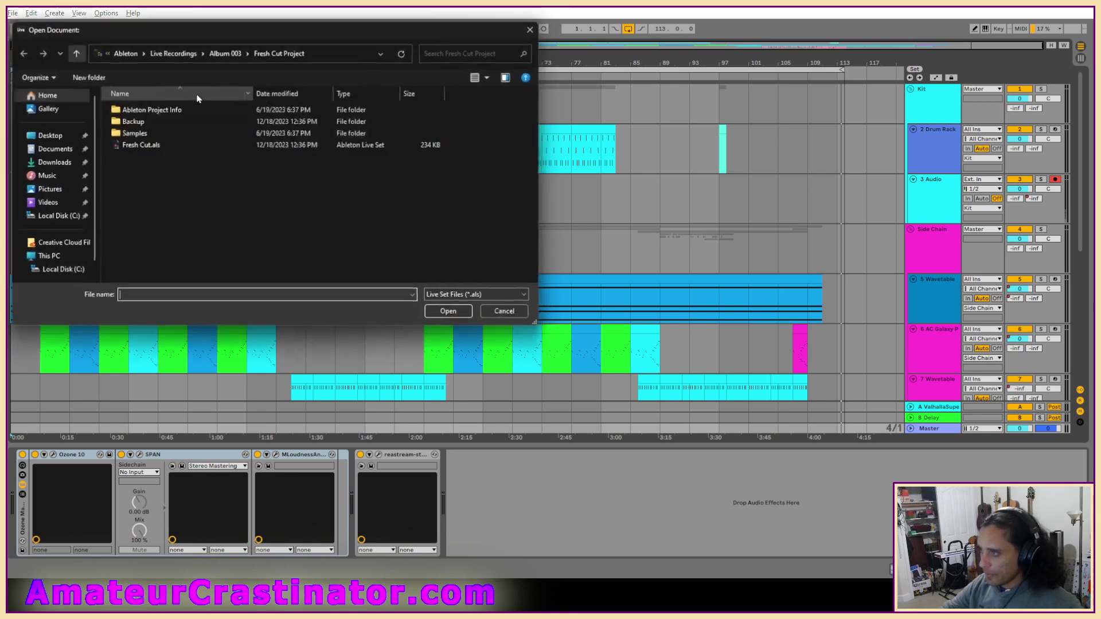
click(229, 54)
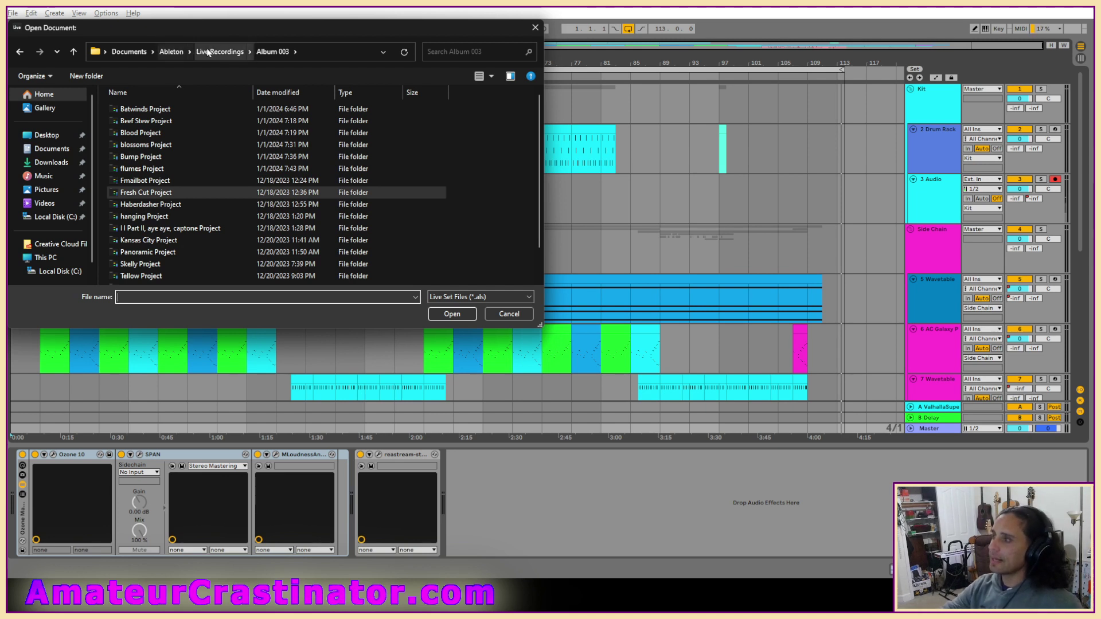
Step: Browse the project folders in Live Recordings and return to the Album 003 folder
click(234, 51)
scroll(269, 212, down, 6)
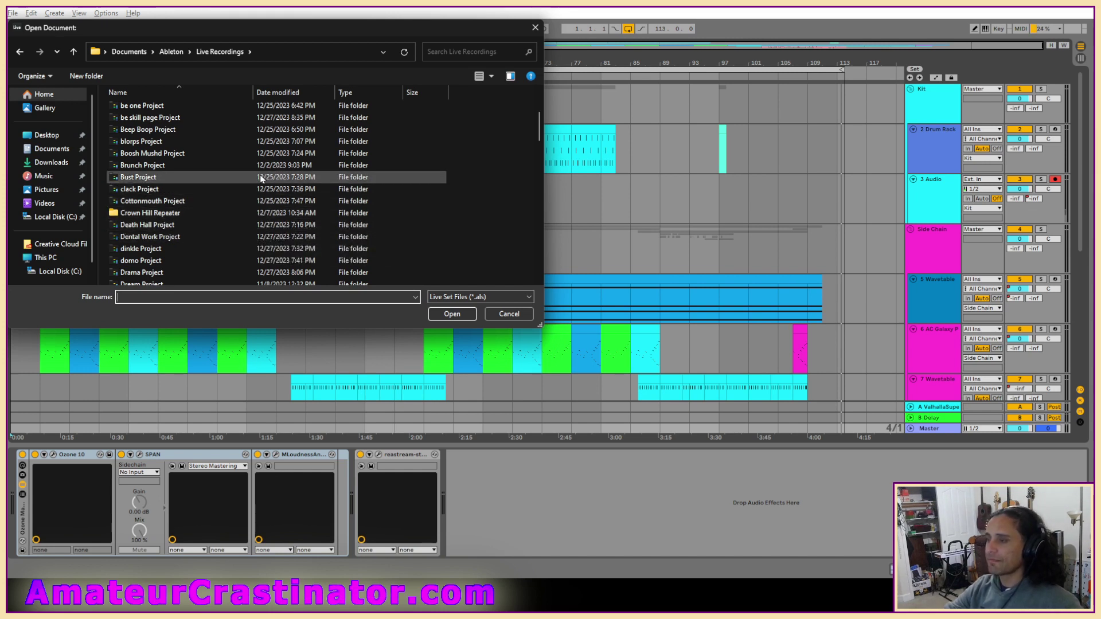
scroll(215, 195, down, 5)
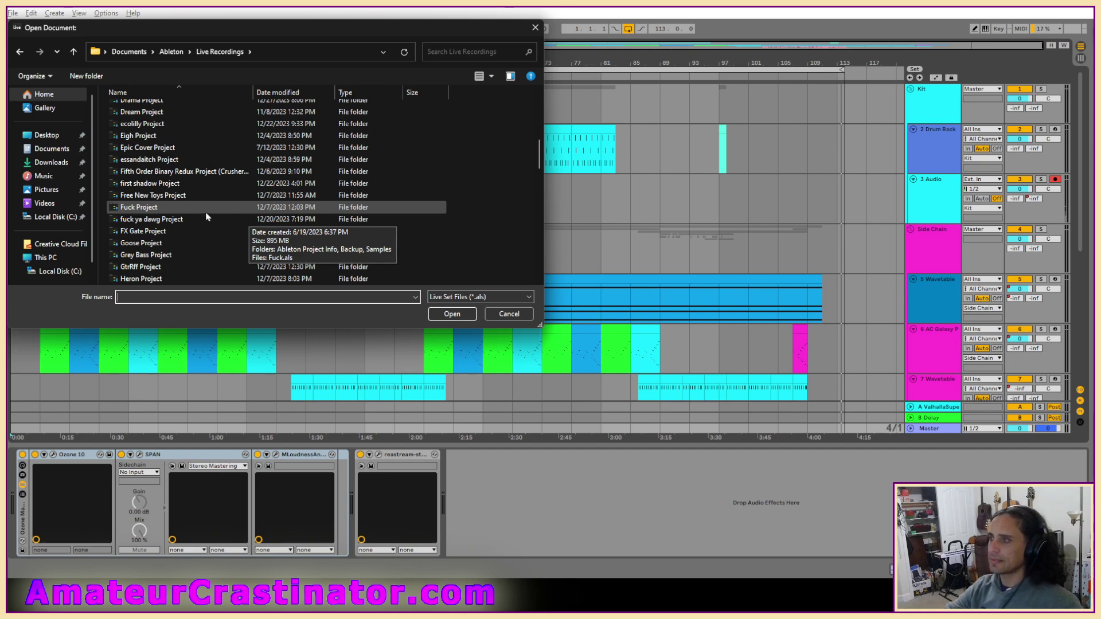
scroll(208, 217, down, 8)
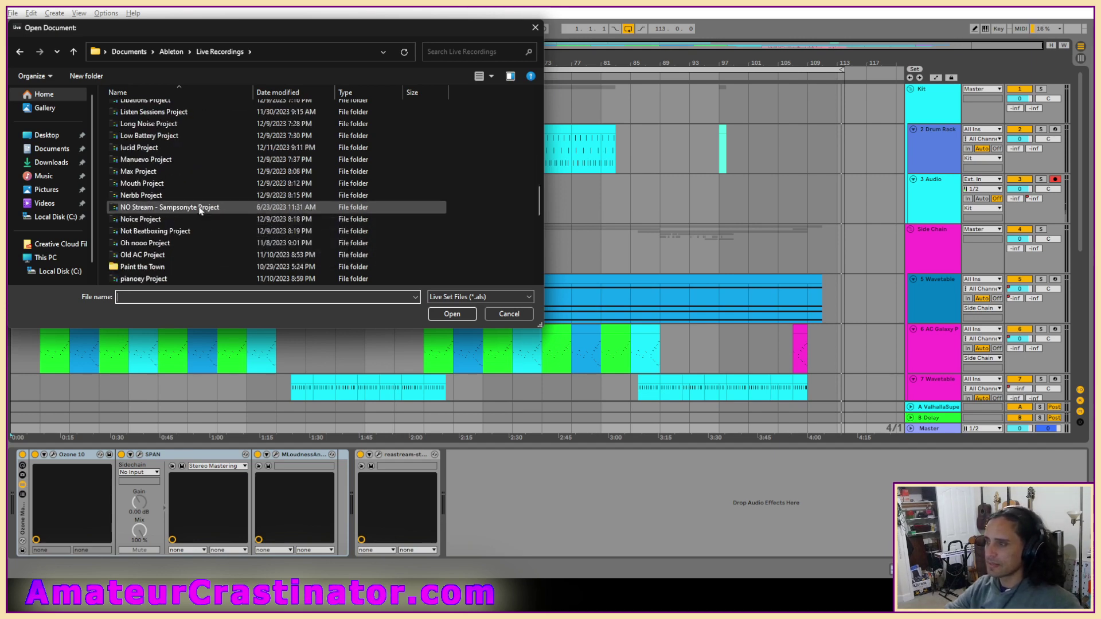
scroll(198, 209, up, 15)
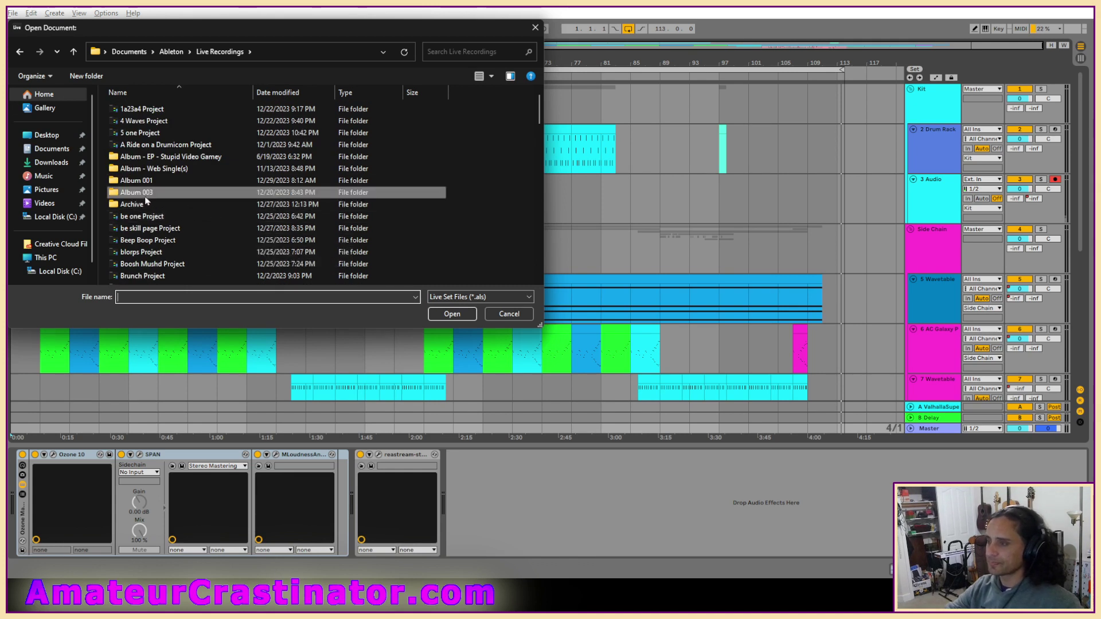
double_click(146, 196)
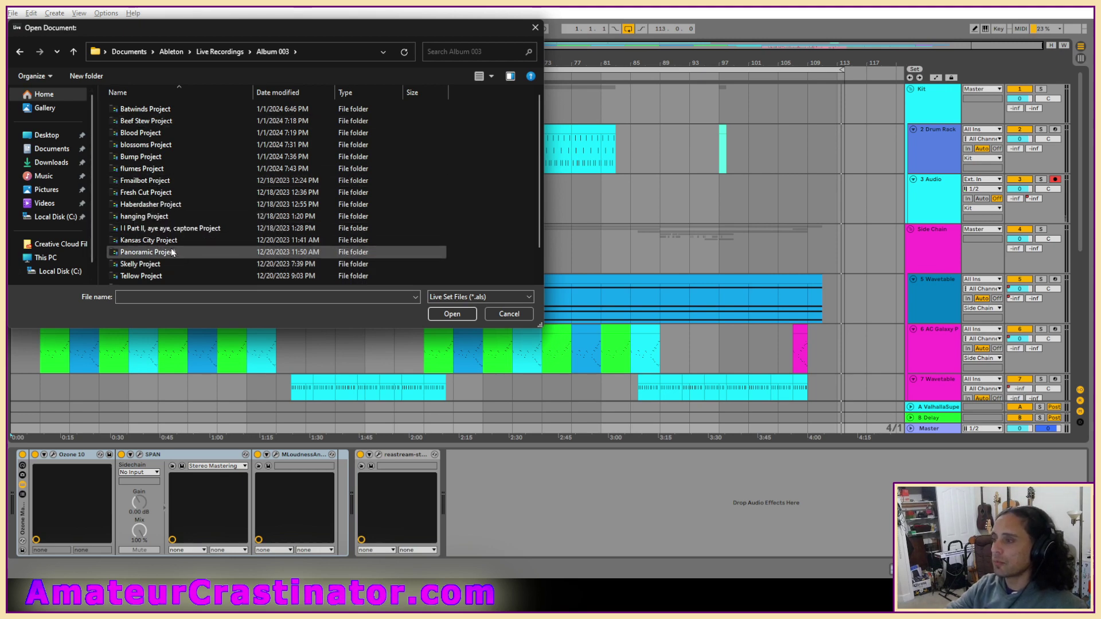
Step: Open the Live Set from the Haberdasher Project folder and play it from the beginning
double_click(155, 207)
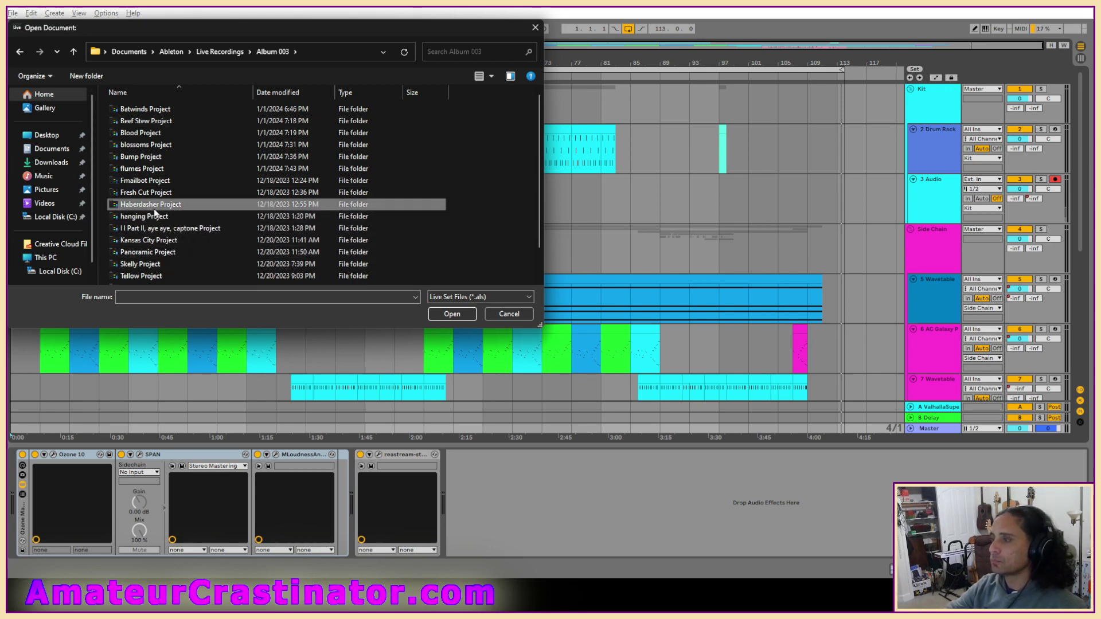
double_click(143, 157)
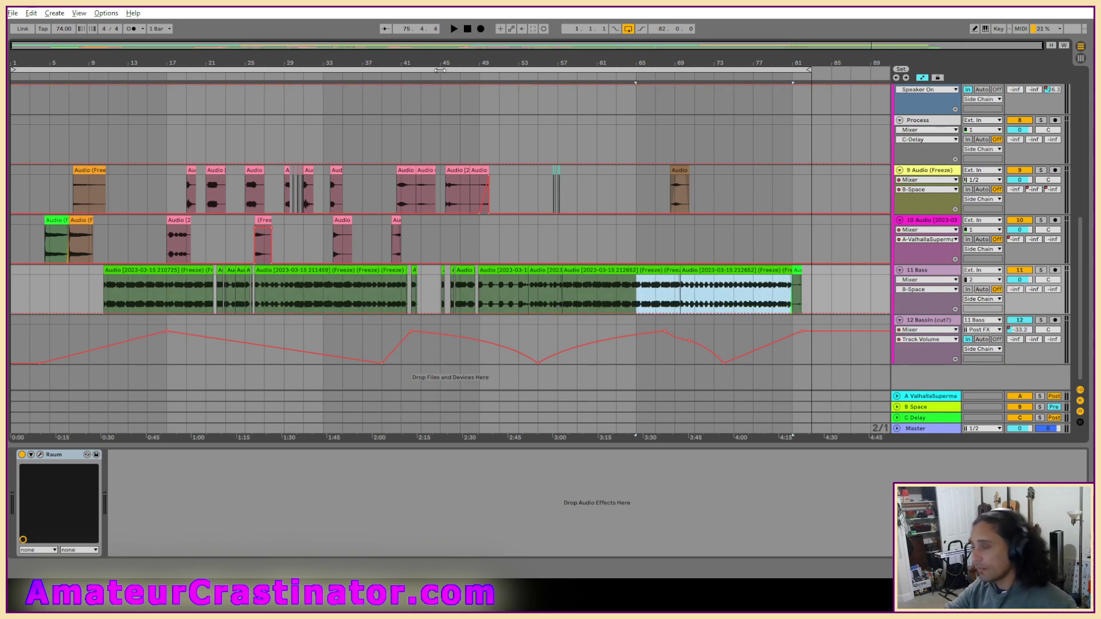
click(467, 29)
scroll(493, 235, up, 4)
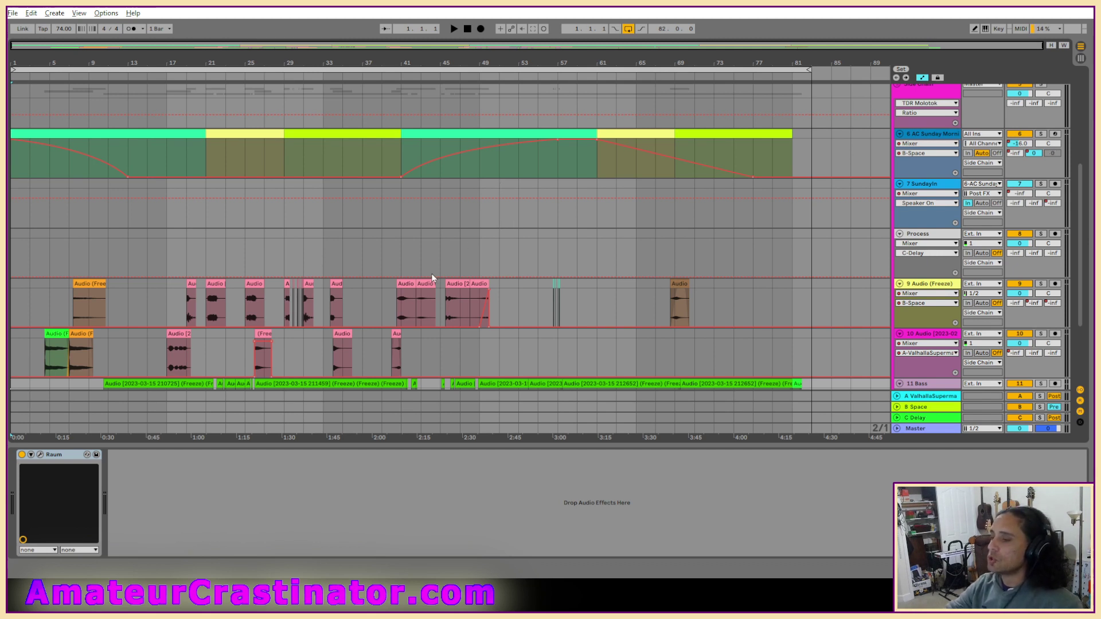
click(456, 29)
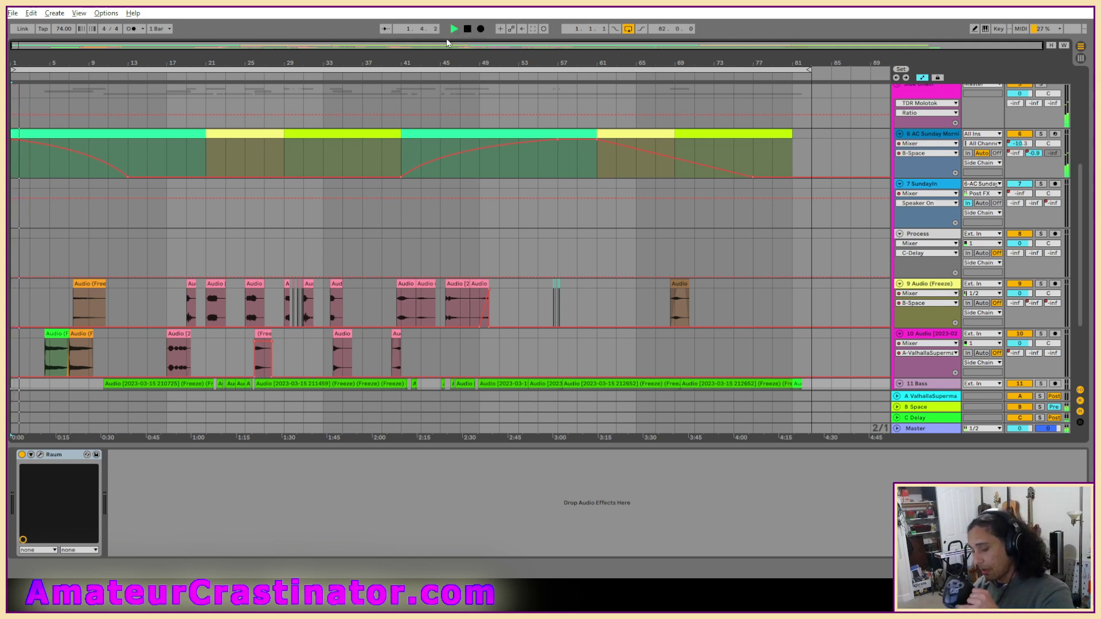
Step: Look over the tracks' automation curves and turn off the automation view in the arrangement
scroll(434, 104, up, 3)
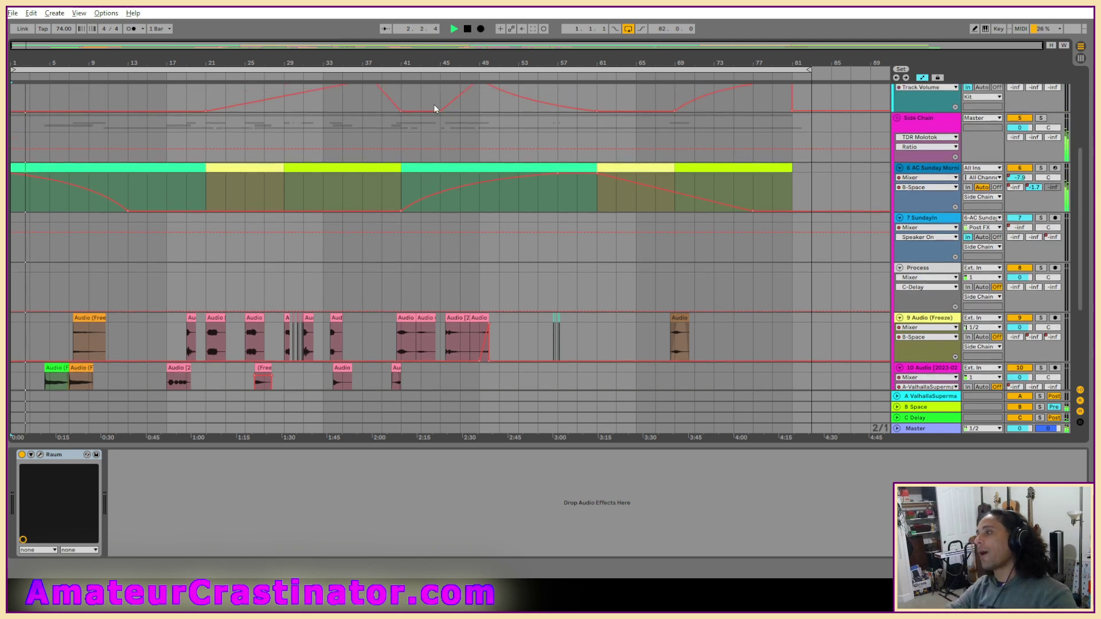
scroll(460, 218, up, 2)
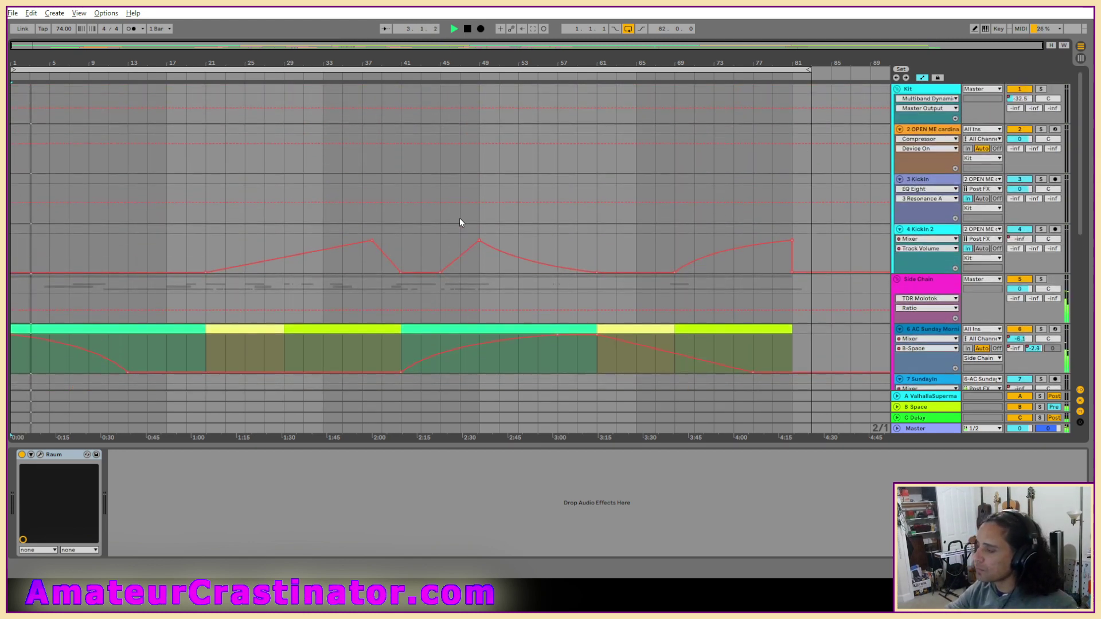
scroll(487, 237, down, 3)
scroll(488, 238, down, 5)
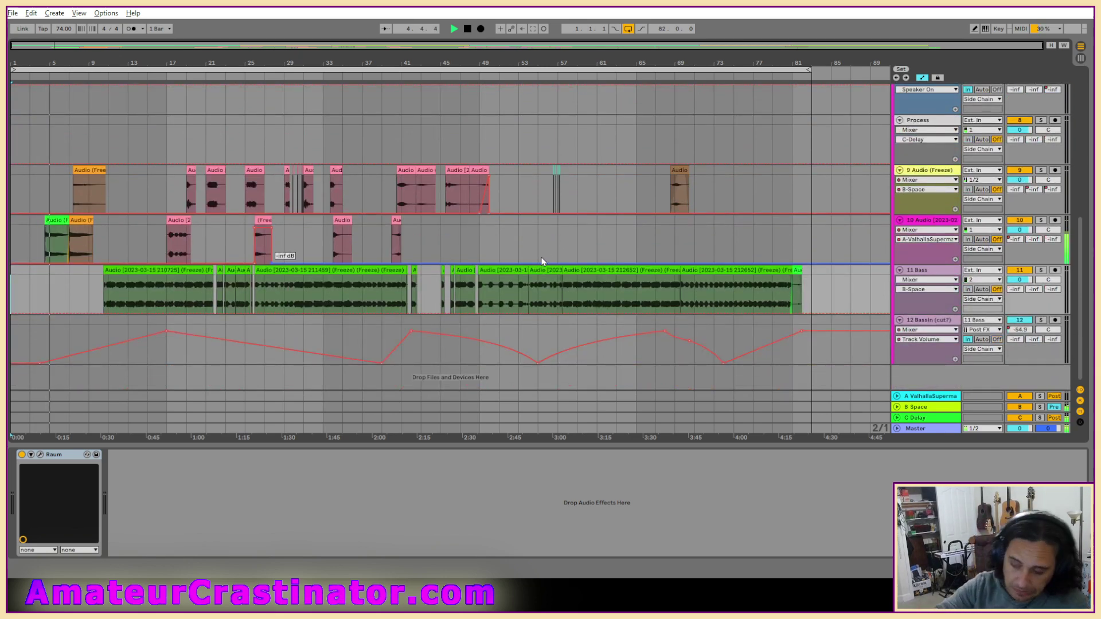
key(a)
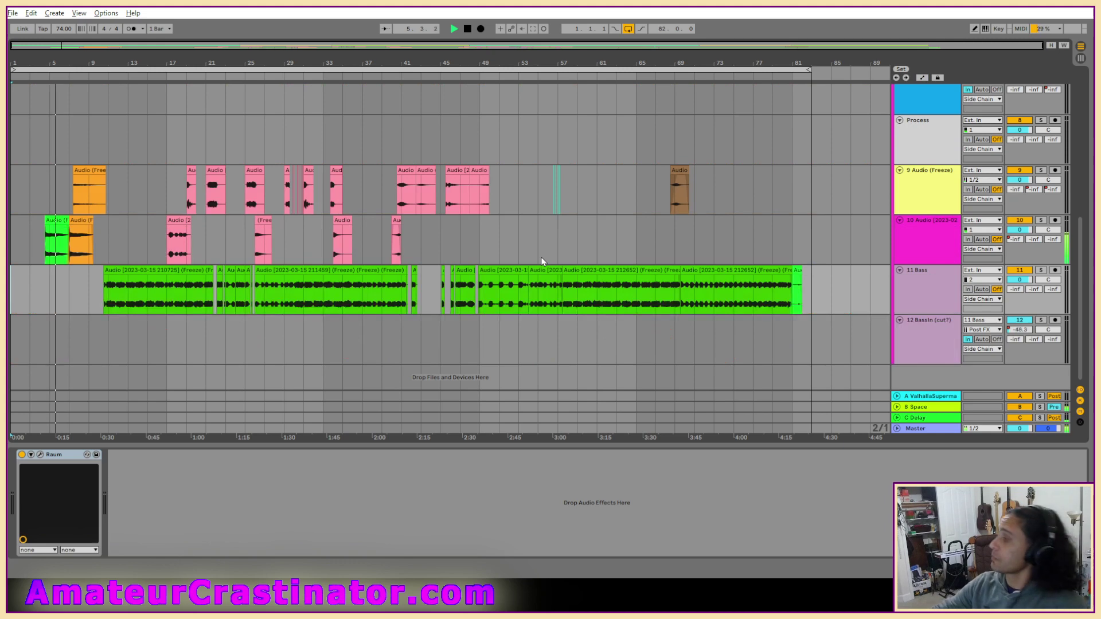
Step: Inspect the device chains of tracks 7 SundayIn, 6 AC Sunday Morning, 11 Bass and 12 BassIn (cut?)
scroll(925, 182, up, 3)
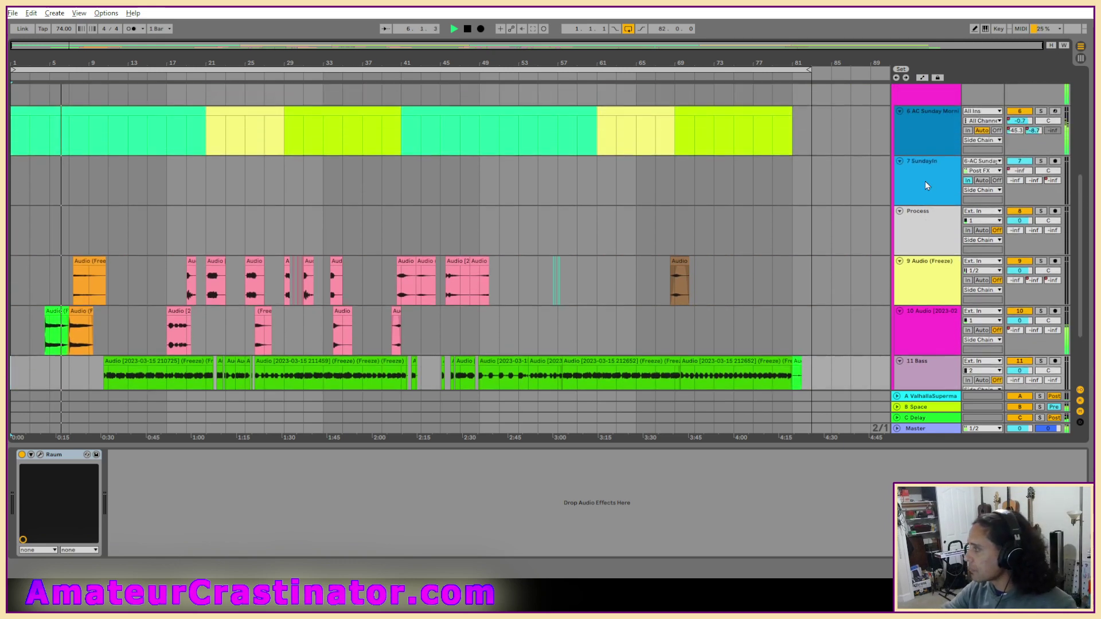
click(925, 186)
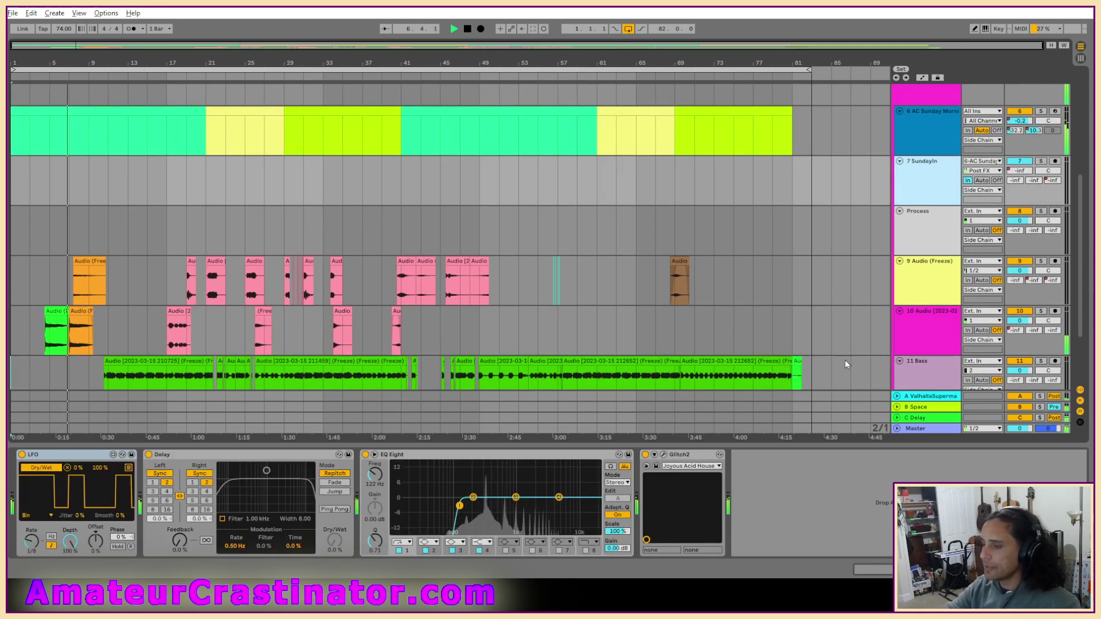
click(941, 147)
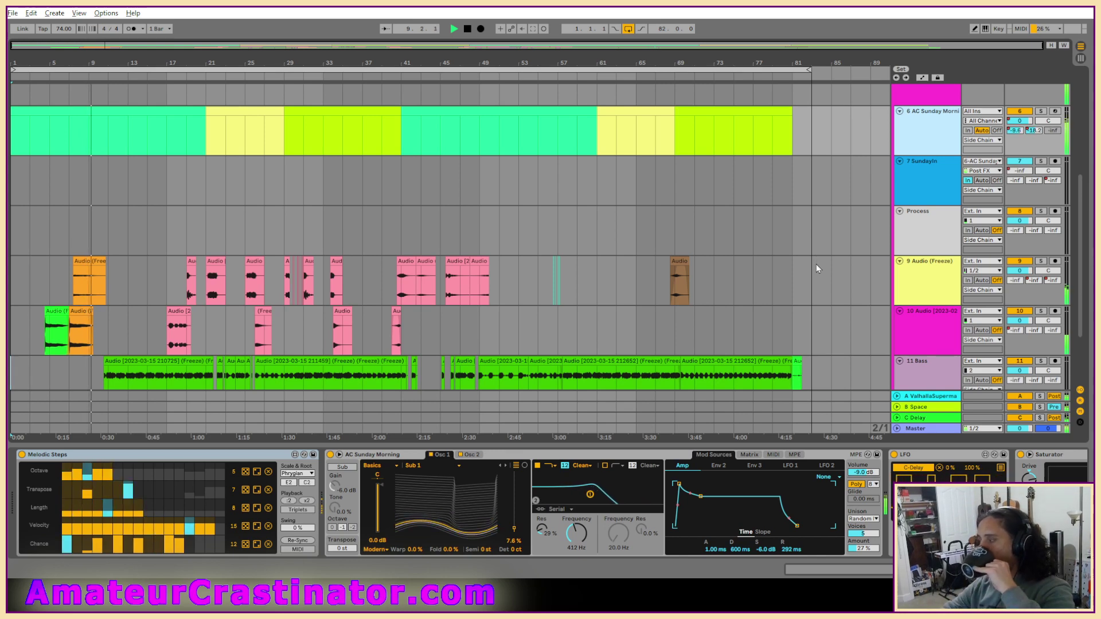
scroll(871, 281, down, 3)
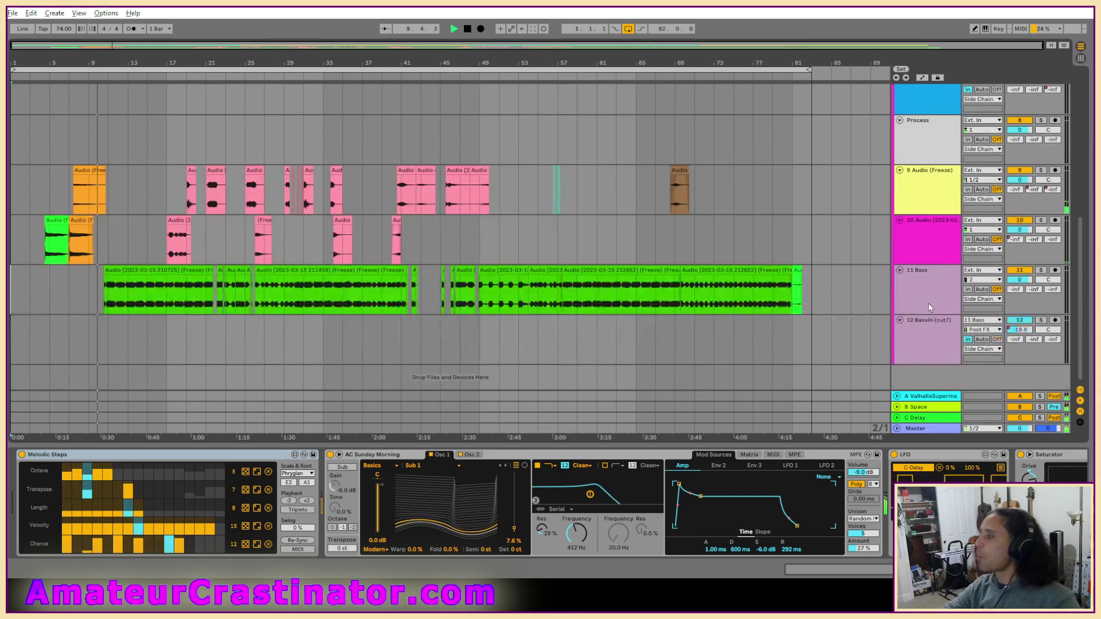
click(917, 301)
click(915, 333)
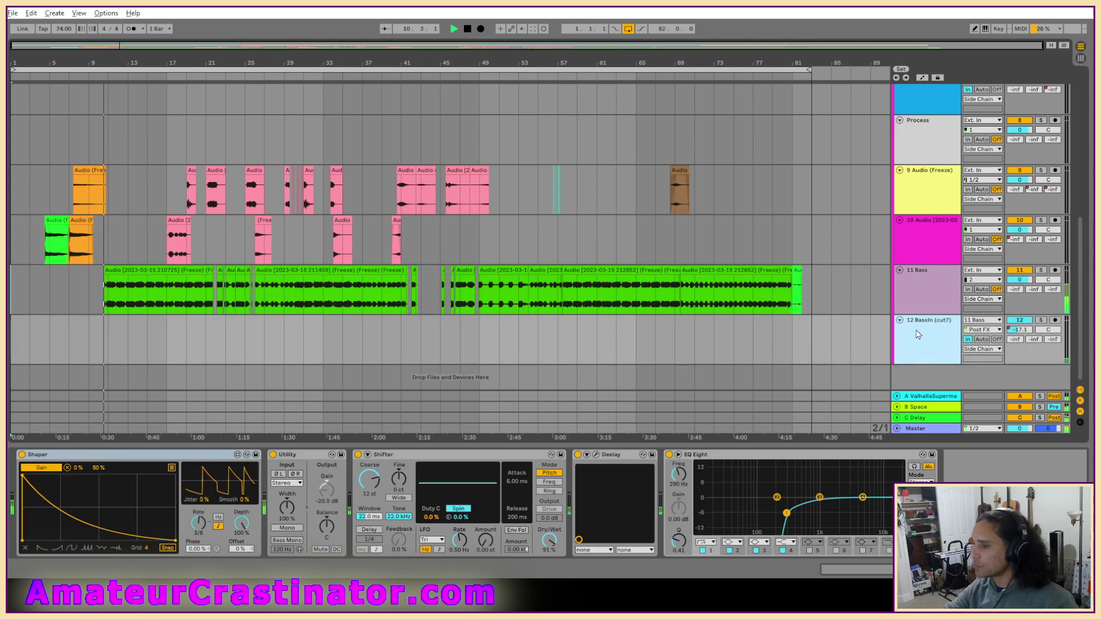
Step: Examine the arrangement's tracks while the song plays through to its end, and stop playback
scroll(917, 329, up, 2)
scroll(917, 328, up, 6)
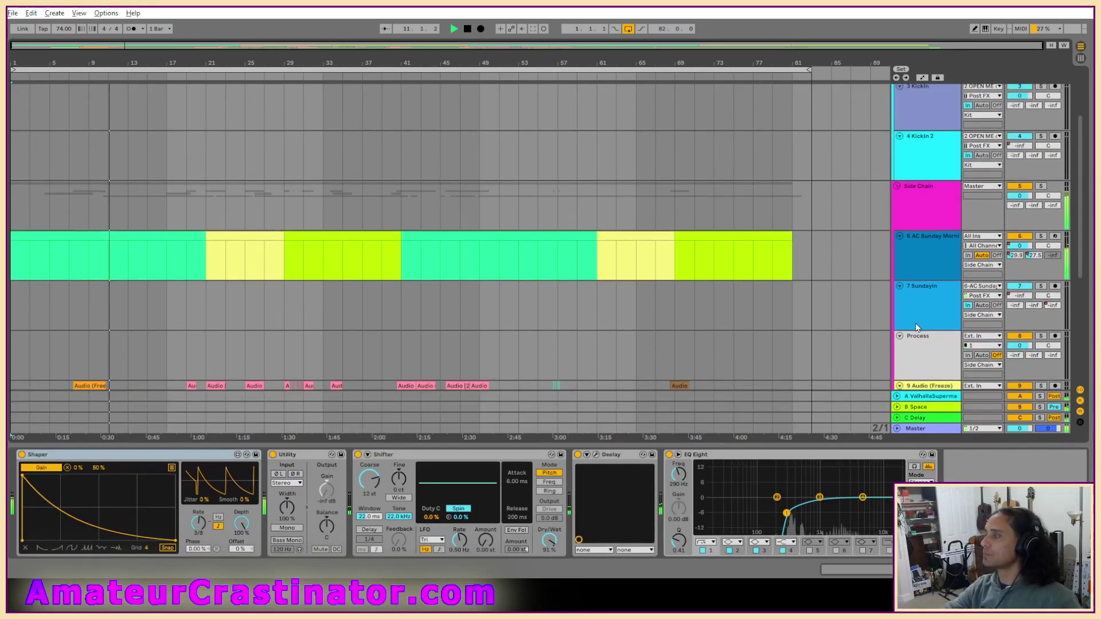
scroll(915, 320, down, 7)
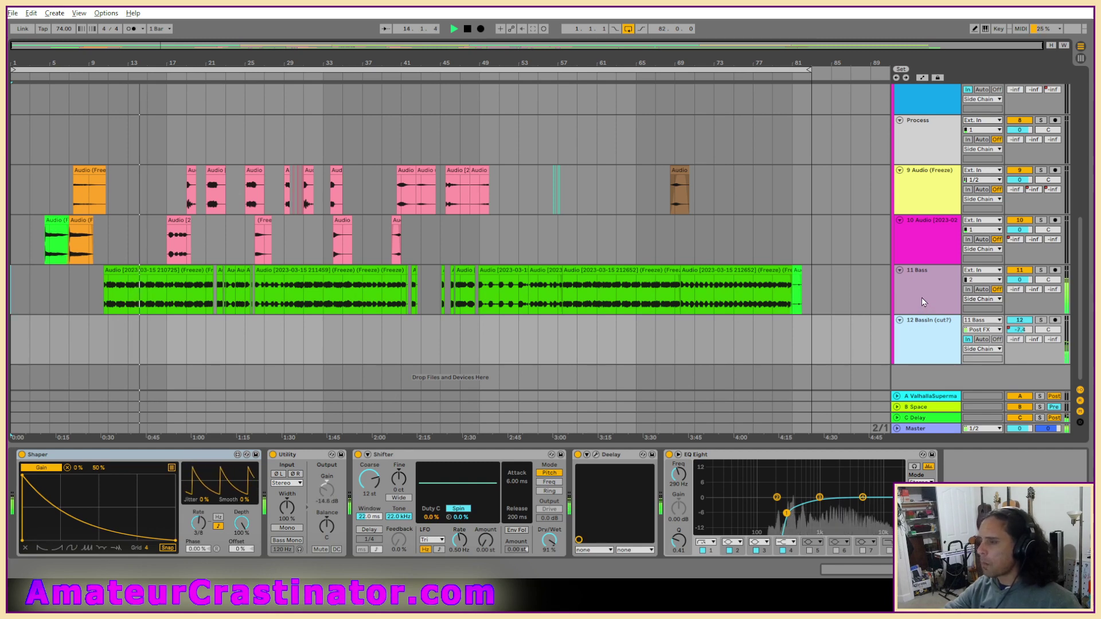
scroll(921, 299, up, 5)
scroll(927, 304, up, 3)
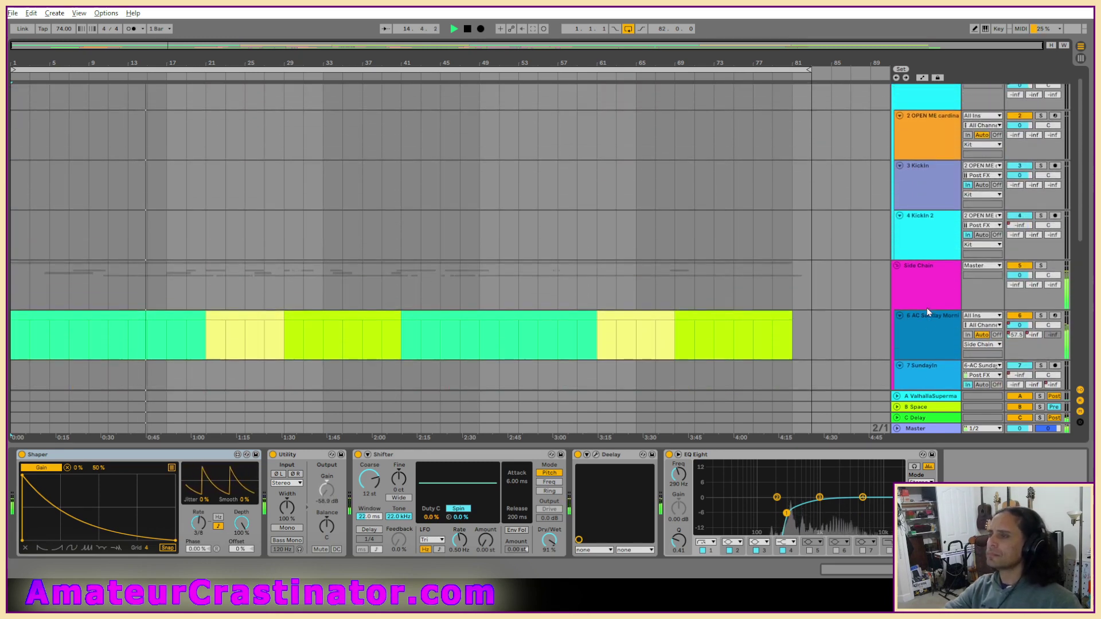
scroll(924, 307, down, 5)
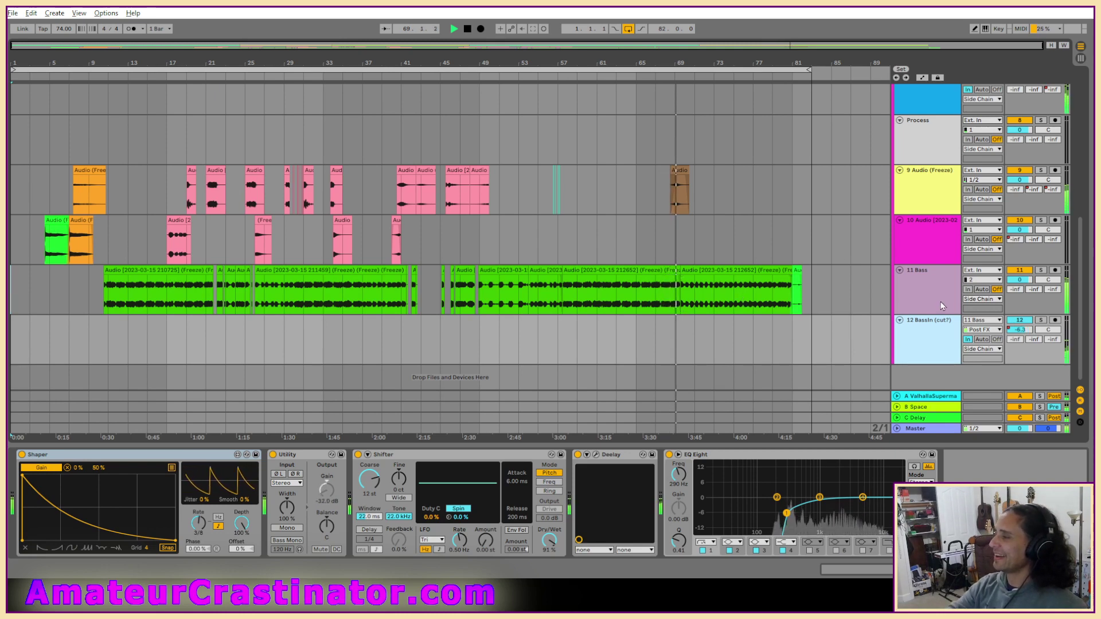
scroll(941, 294, up, 3)
scroll(939, 293, up, 1)
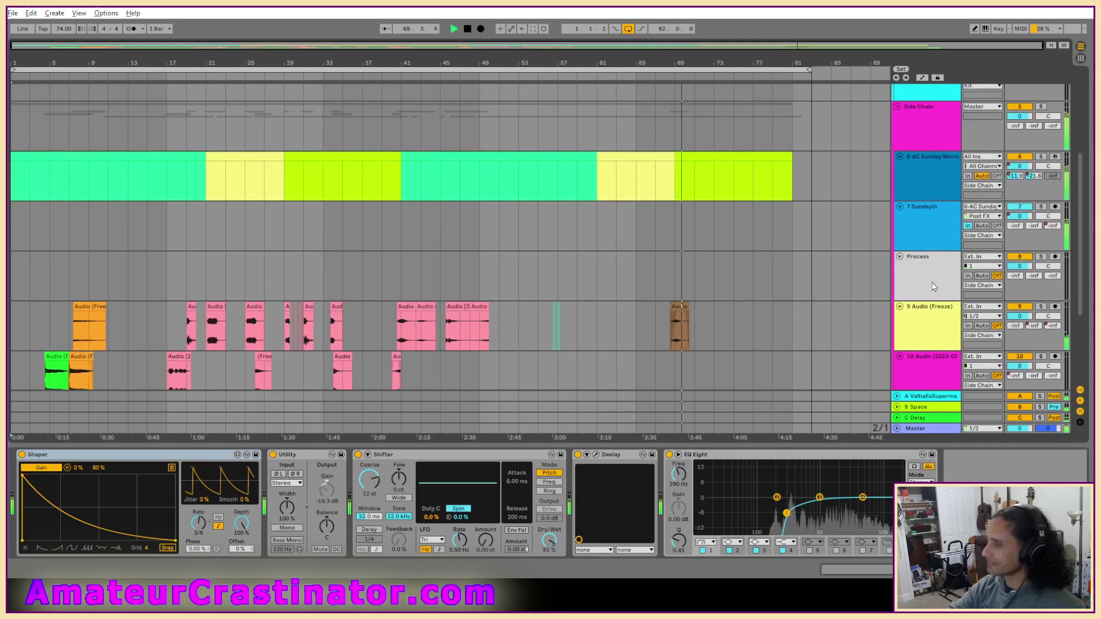
scroll(932, 281, down, 3)
scroll(929, 285, up, 1)
scroll(928, 288, down, 1)
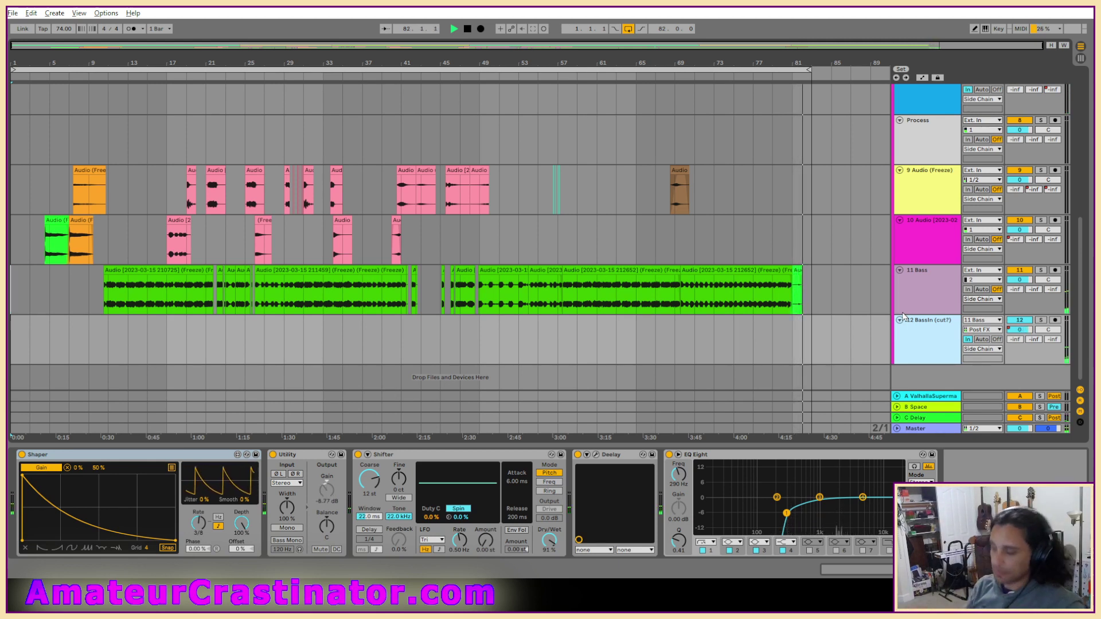
key(space)
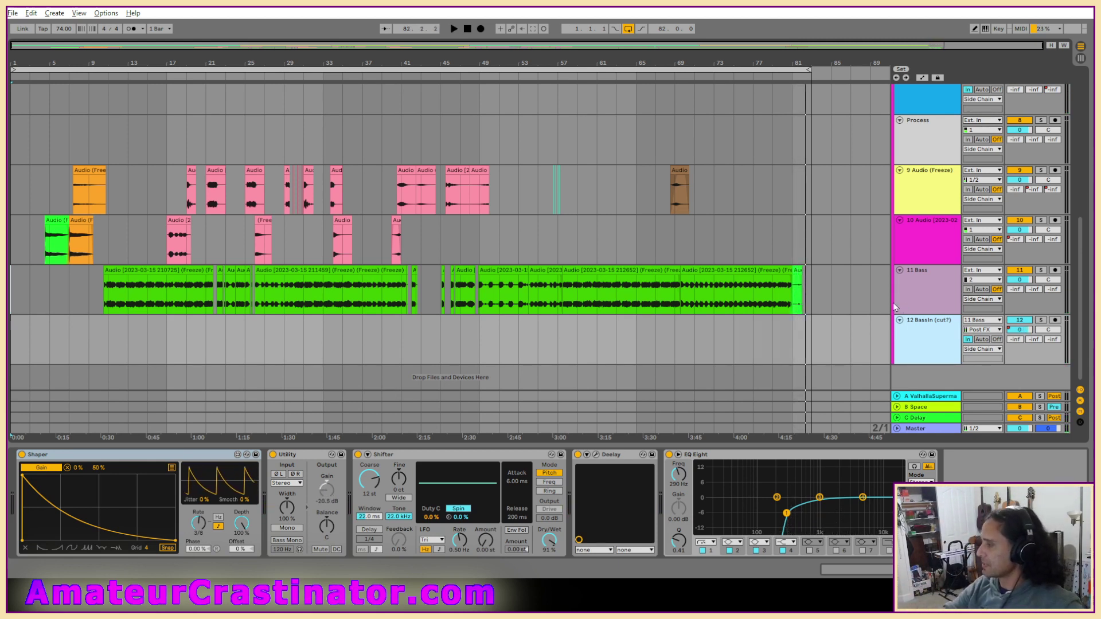
Step: Place the insert marker at bar 57 on track 10 and look closely at the short clips on track 9
click(639, 248)
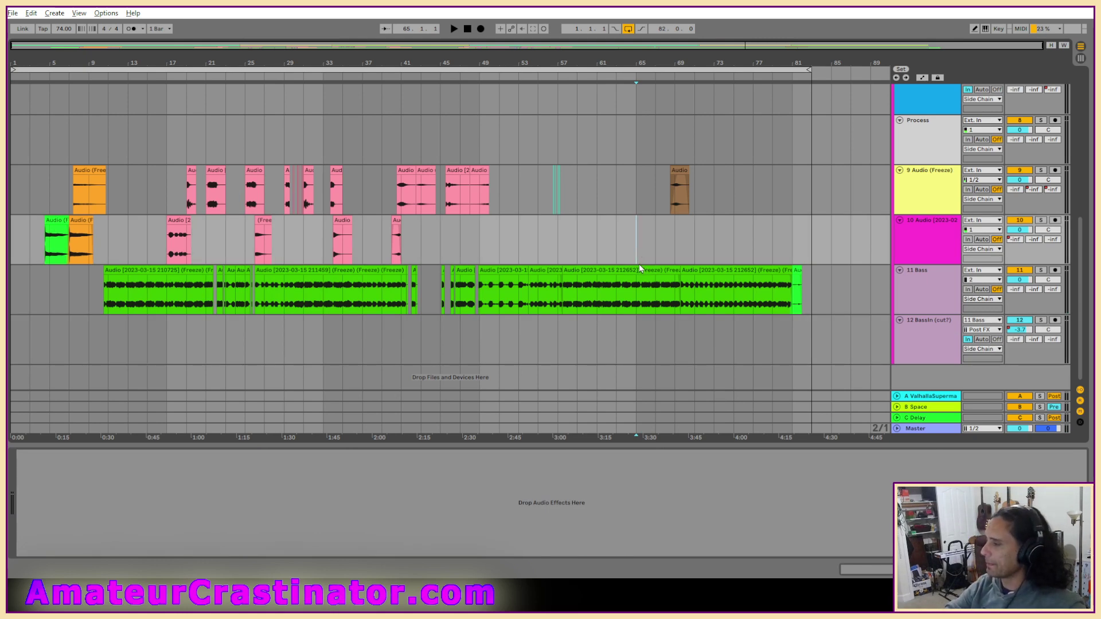
click(563, 226)
key(plus)
key(plus)
key(plus)
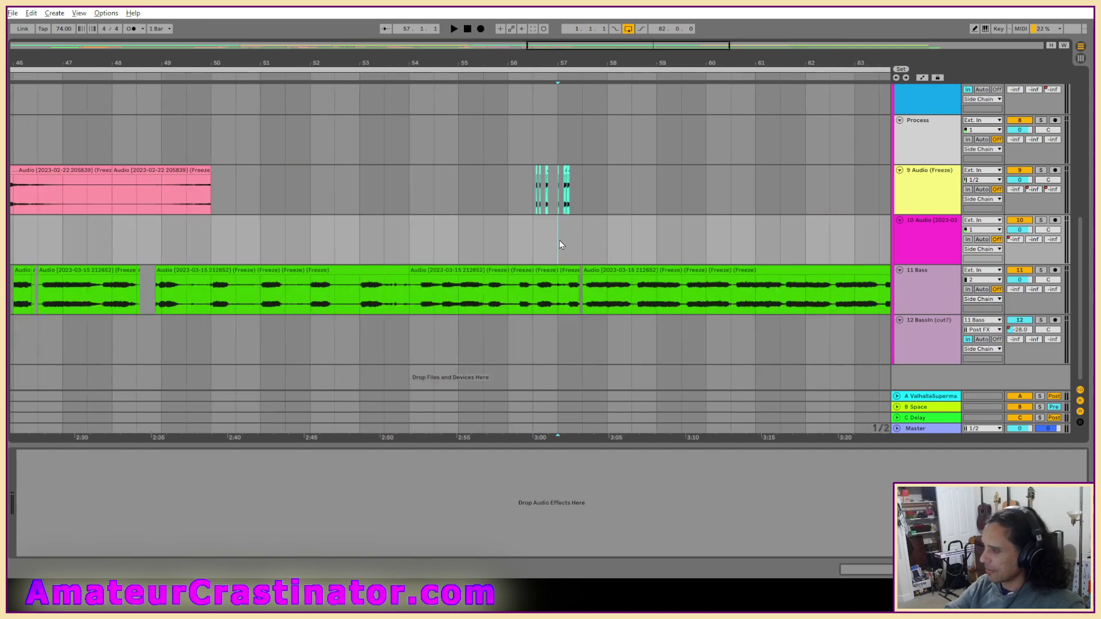
key(minus)
key(minus)
key(minus)
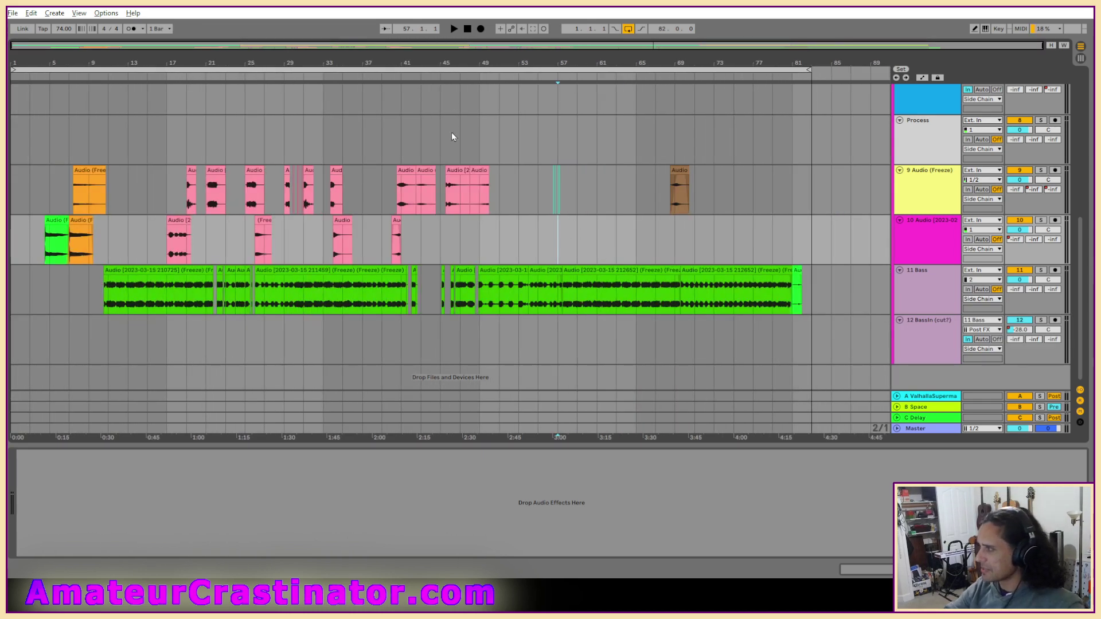
scroll(418, 165, up, 1)
scroll(422, 162, up, 2)
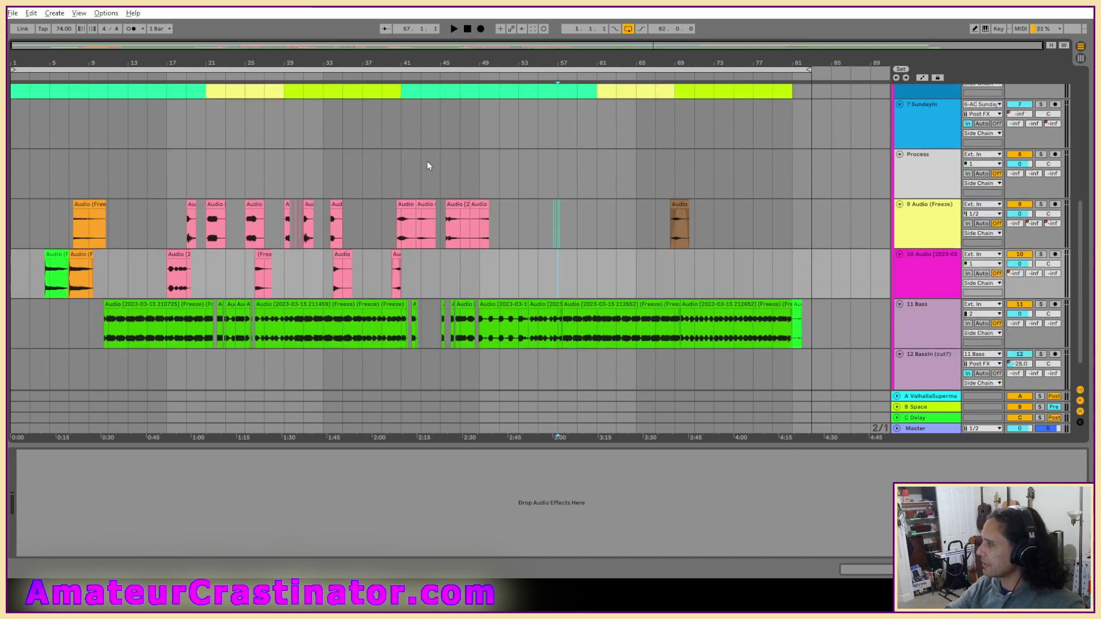
Step: Open the Live Set hanging.als from the hanging Project folder in Album 003
scroll(428, 167, up, 3)
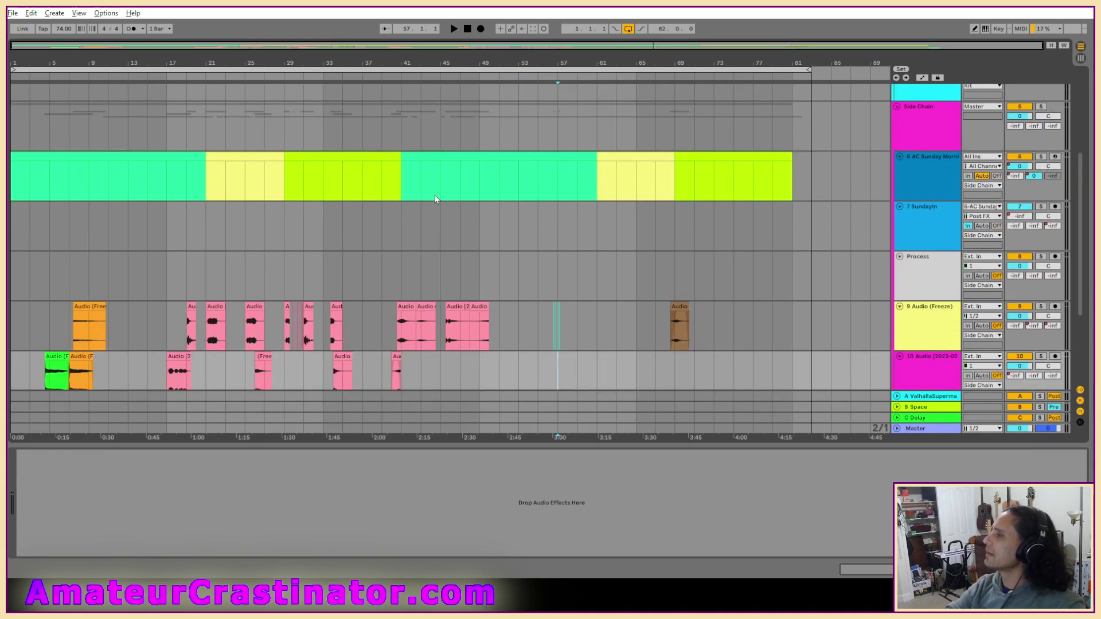
click(12, 14)
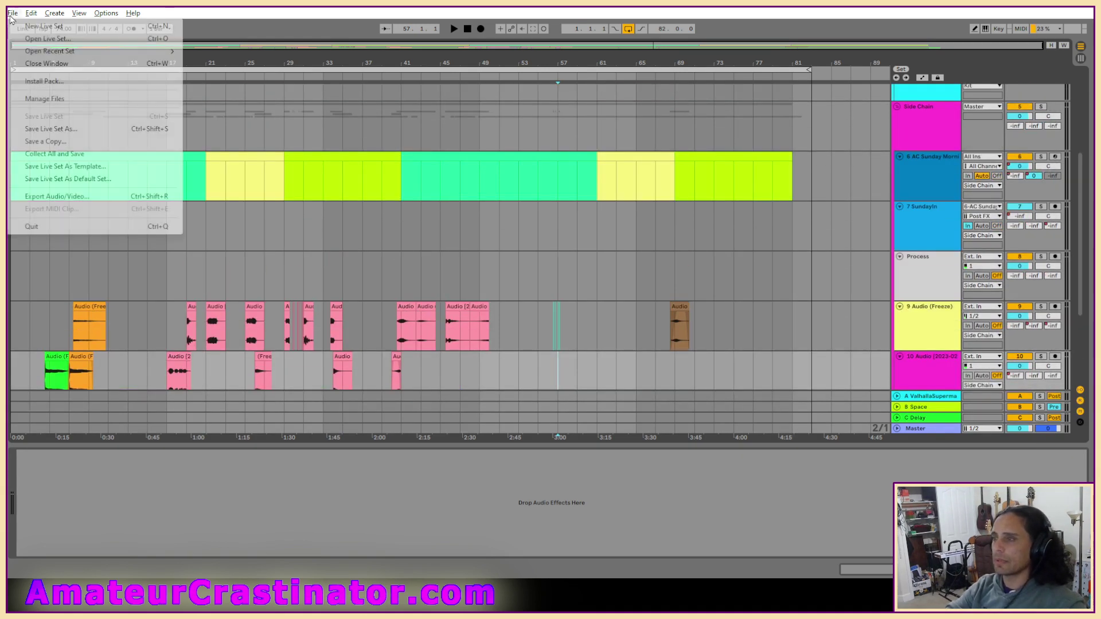
click(37, 39)
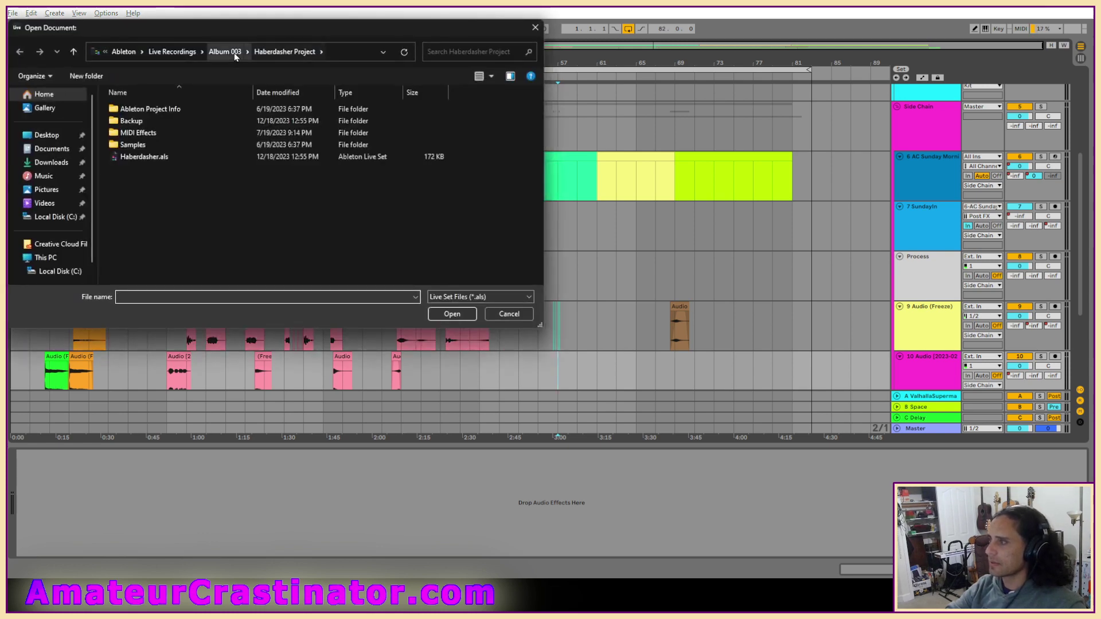
double_click(155, 217)
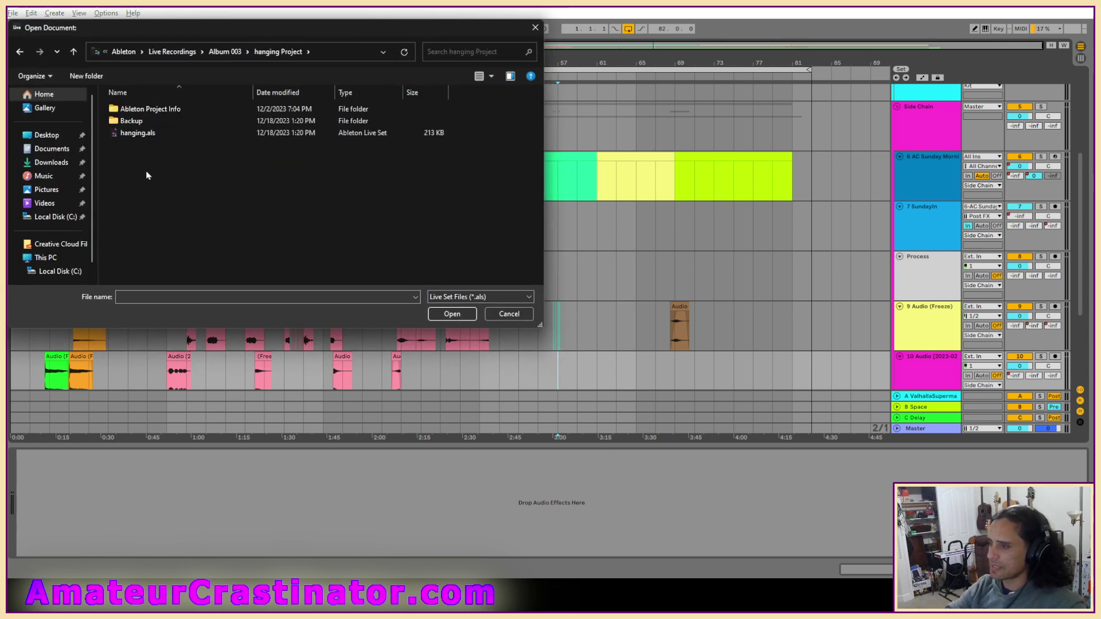
click(139, 135)
double_click(140, 135)
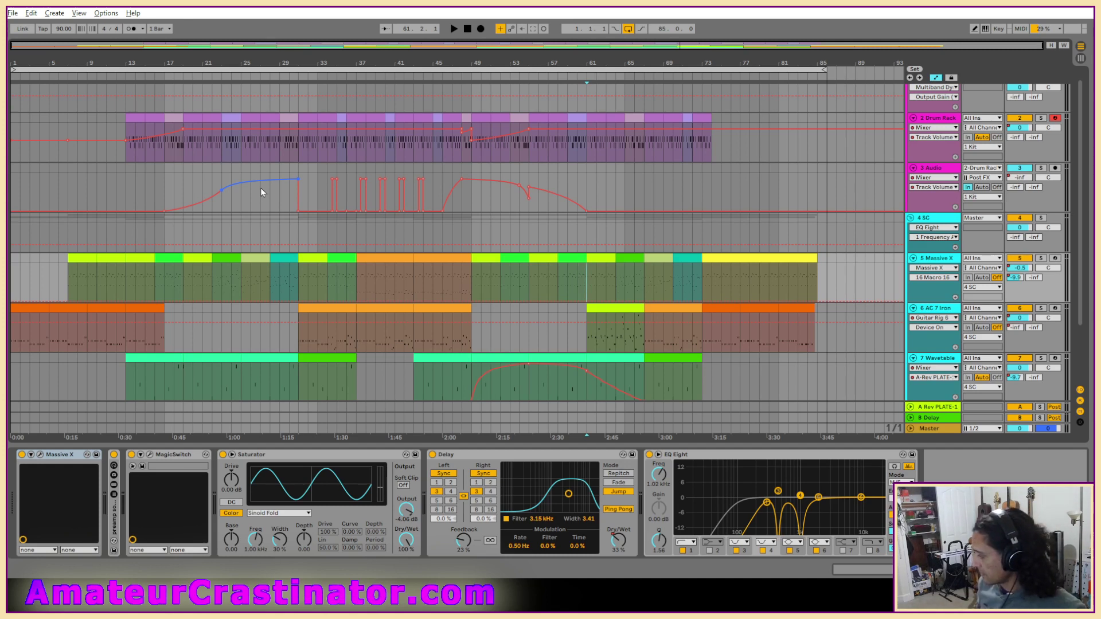
Step: Hide the arrangement's automation lanes and play the song from the beginning
click(467, 29)
key(a)
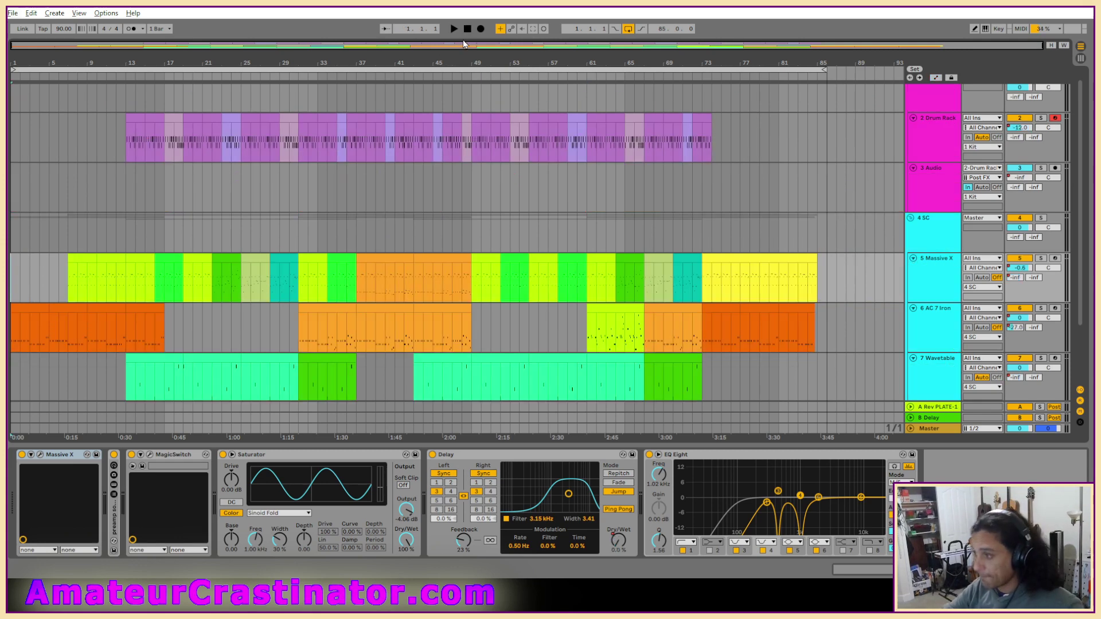
key(space)
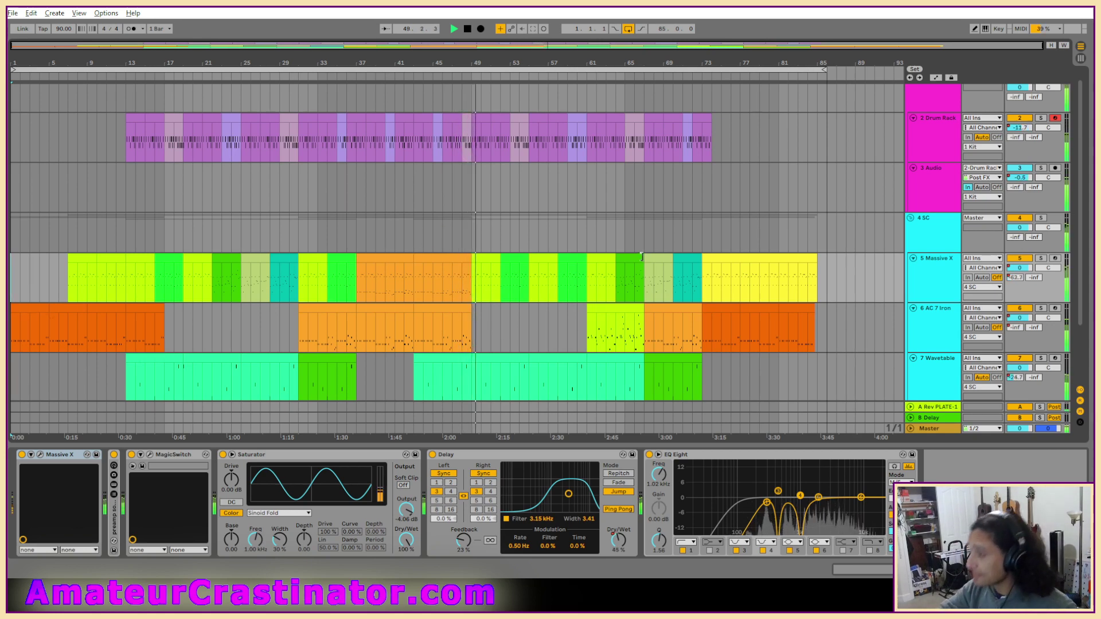
Step: Inspect the device chains of the Master and the 4 SC group while the song plays
scroll(648, 299, down, 3)
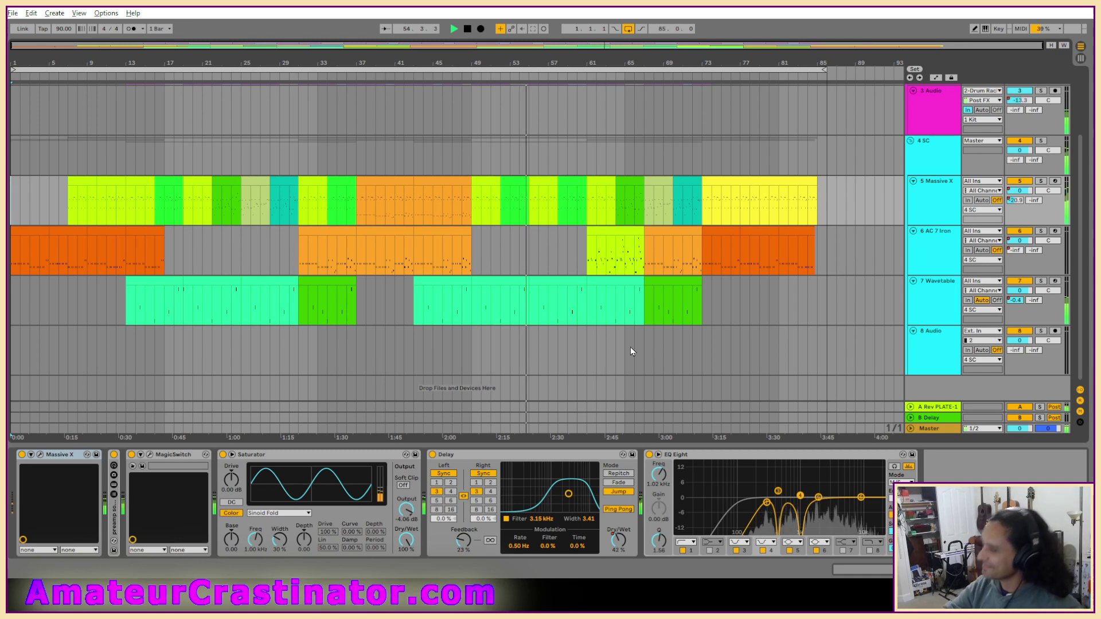
click(920, 134)
click(928, 430)
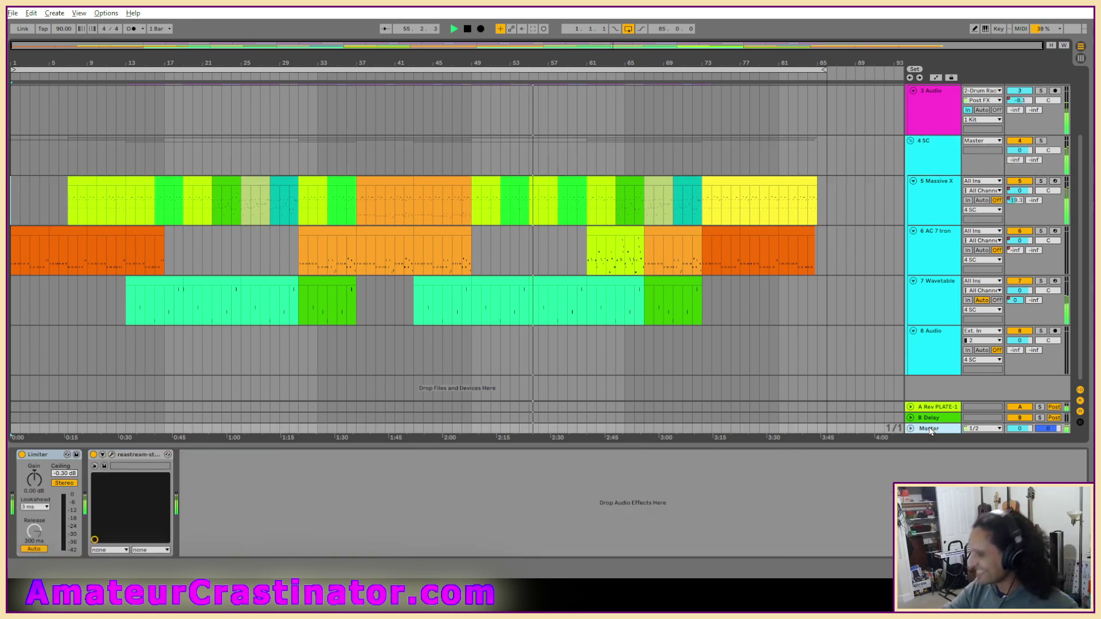
click(941, 151)
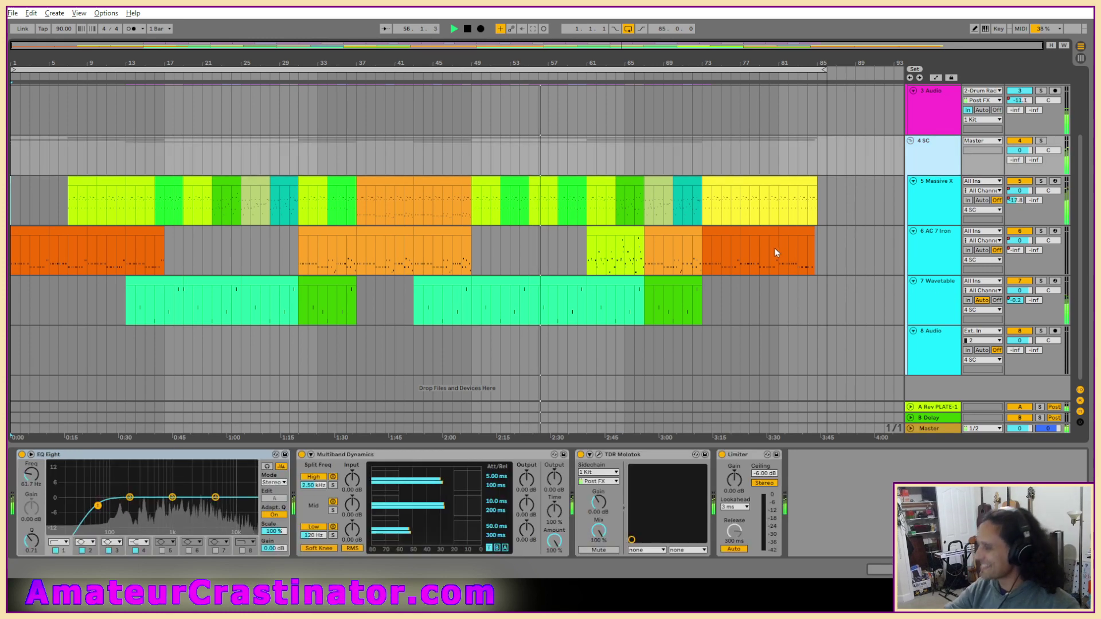
scroll(791, 313, up, 3)
scroll(776, 277, down, 3)
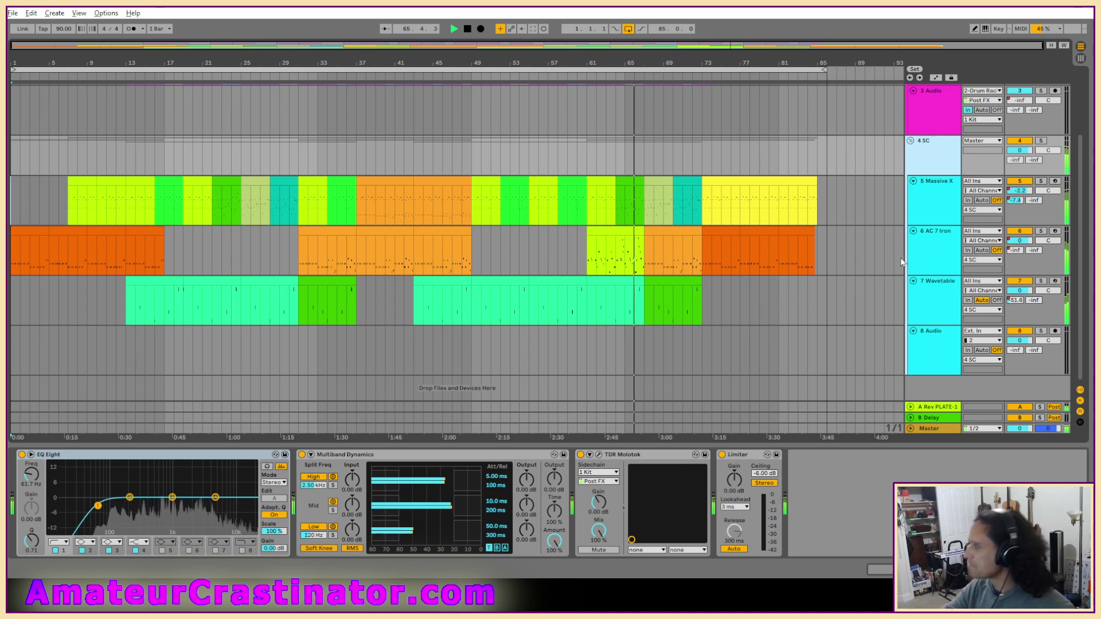
Step: Inspect the devices on track 6 AC 7 Iron, and stop playback once the song's last clips have ended
click(927, 250)
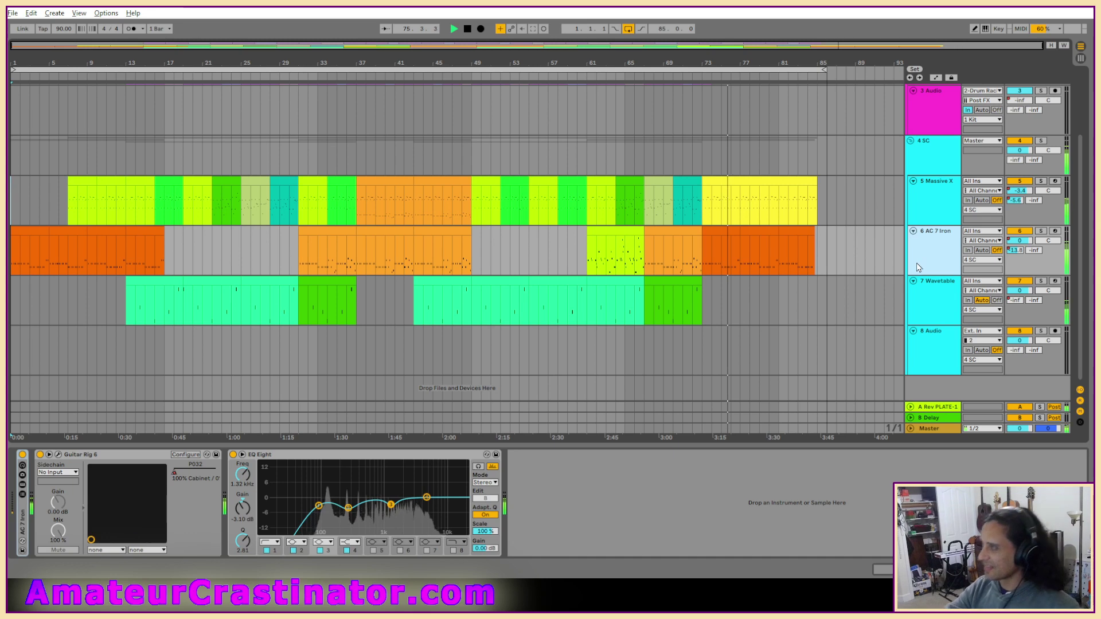
scroll(916, 256, up, 3)
scroll(917, 258, up, 1)
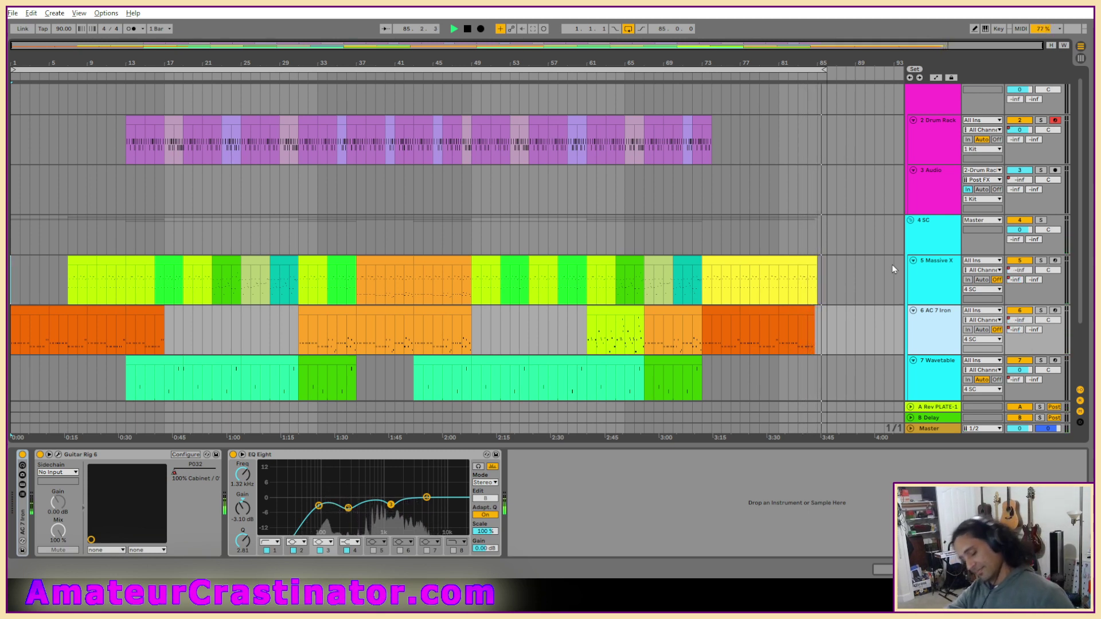
key(space)
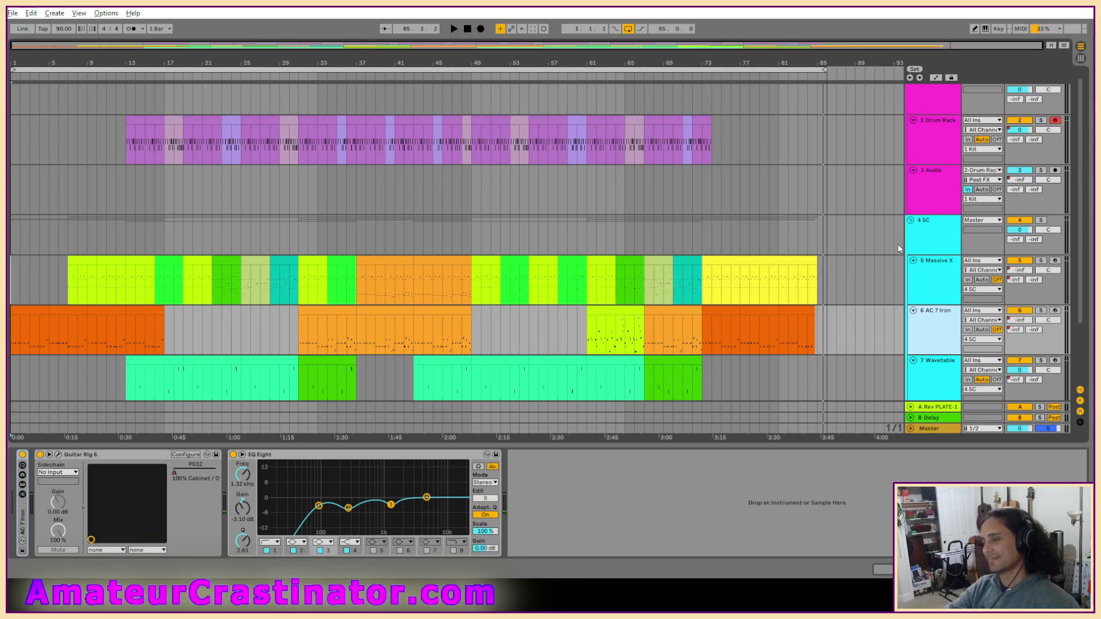
Step: Replay the song from the start with automation lanes shown, and inspect the device chain of track 2 Drum Rack
click(453, 29)
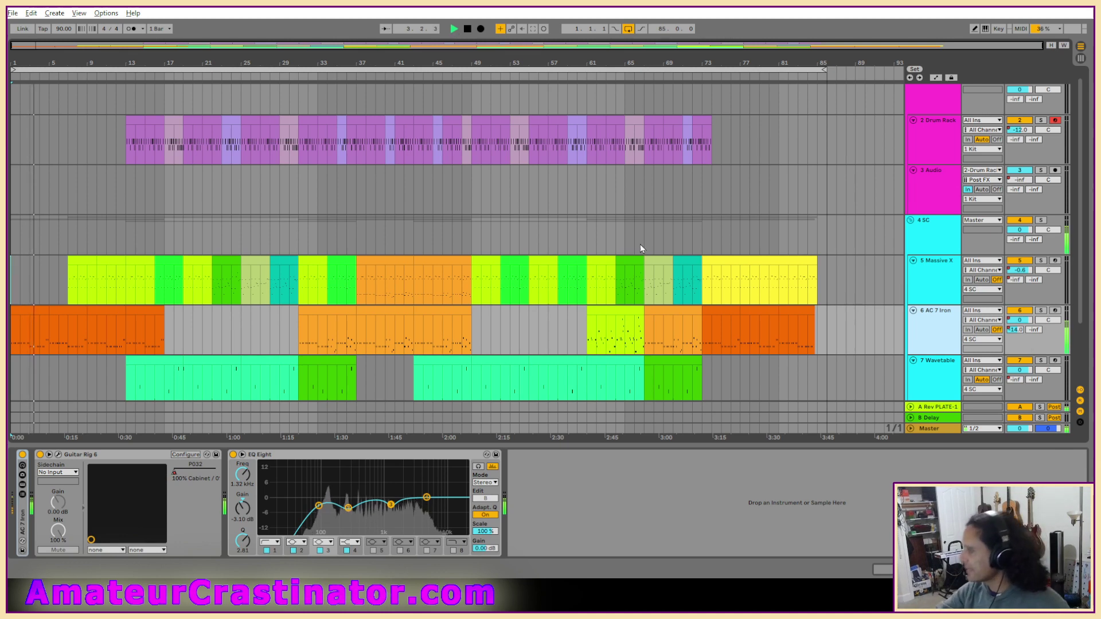
key(a)
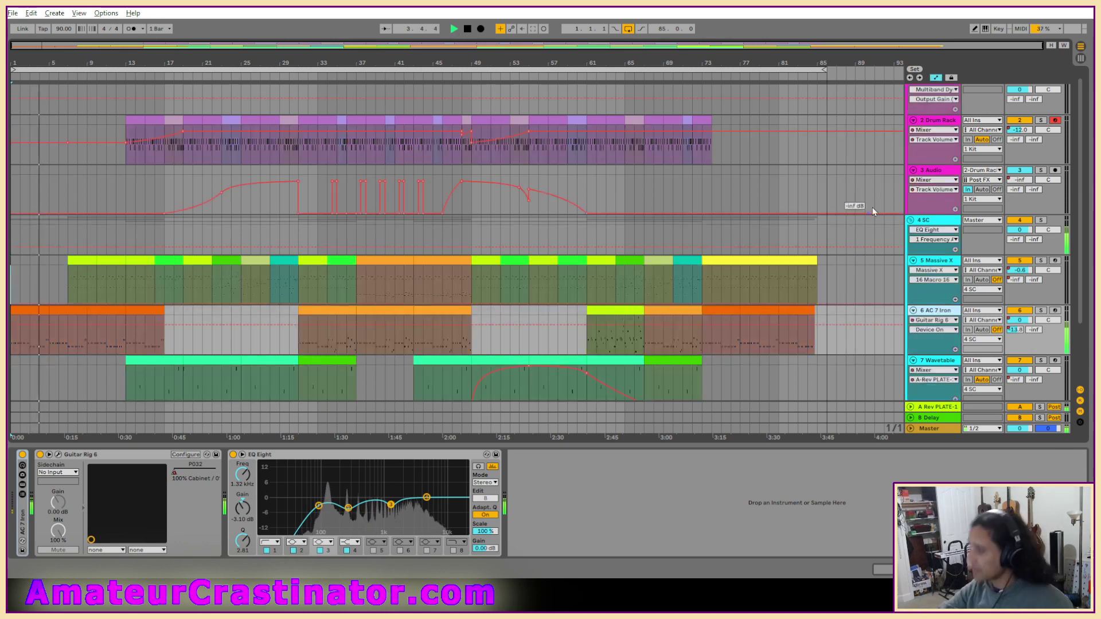
click(944, 121)
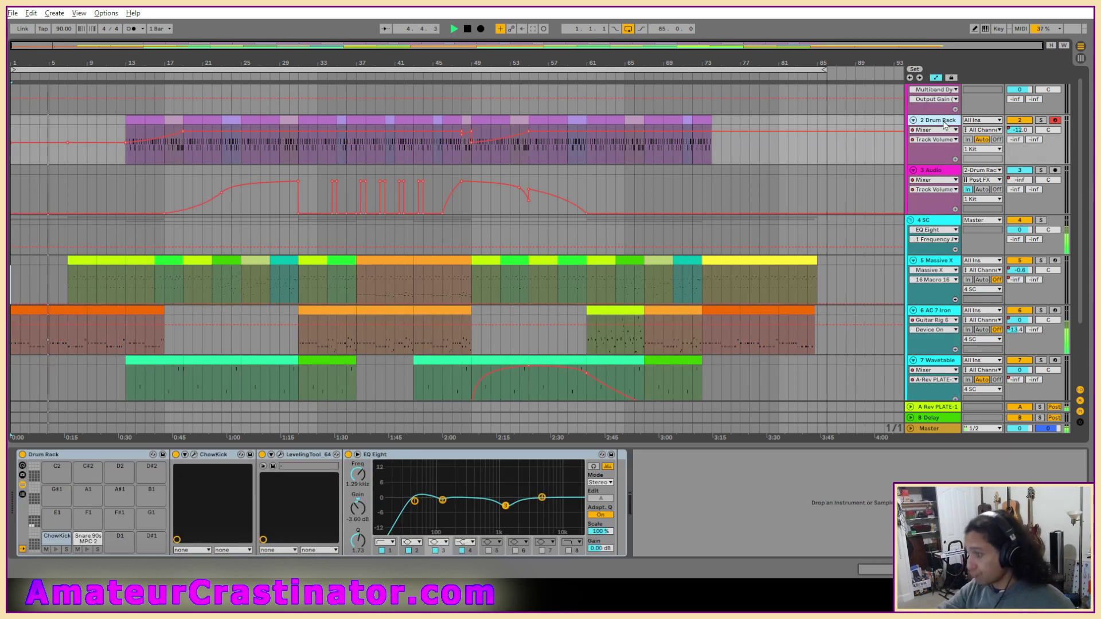
click(943, 130)
click(943, 132)
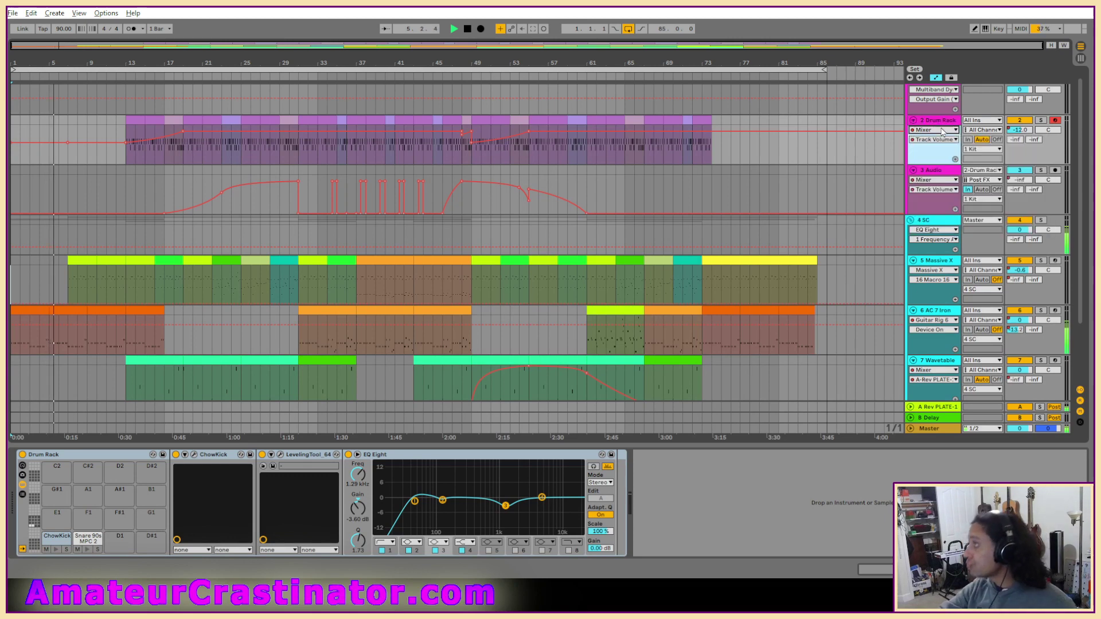
Step: Check which devices are automated on track 3 Audio and view its Glitch2 plug-in window, closing it again
click(944, 179)
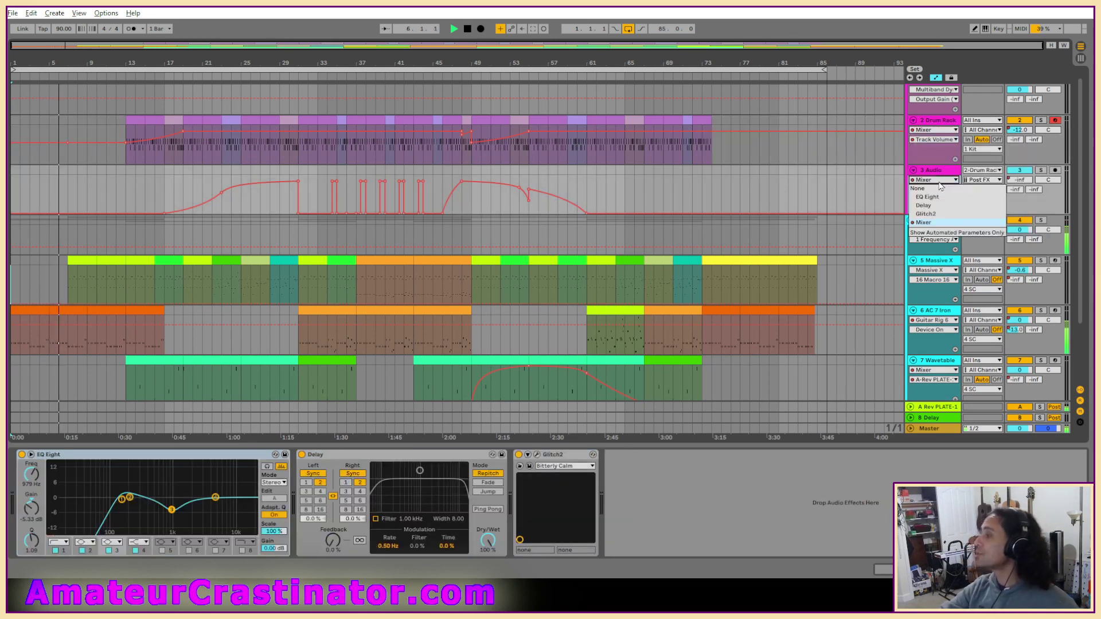
click(935, 225)
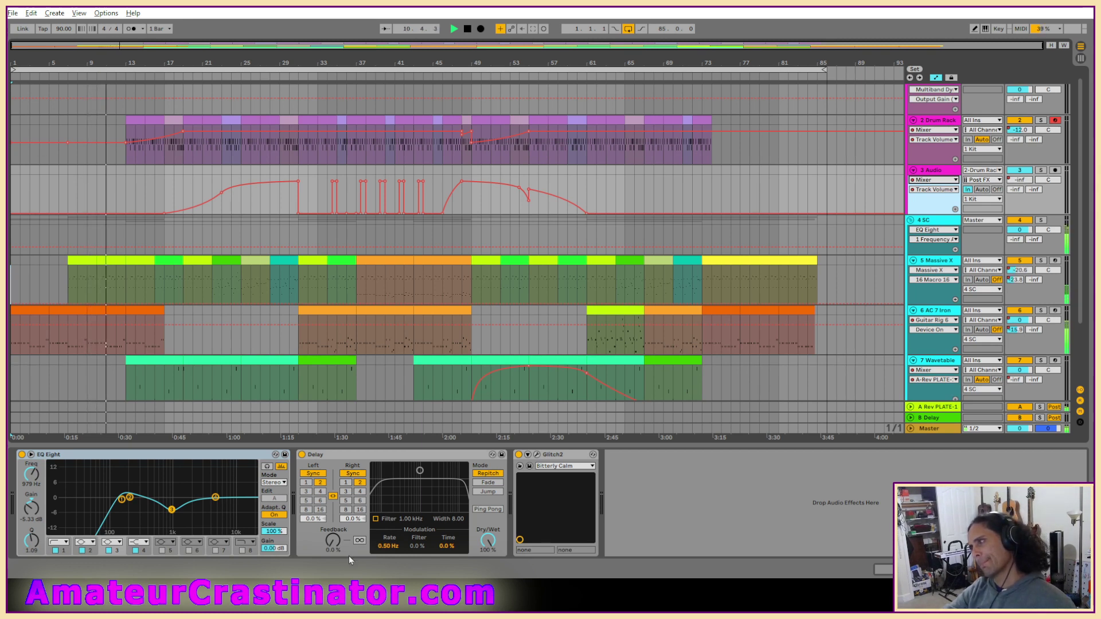
click(528, 454)
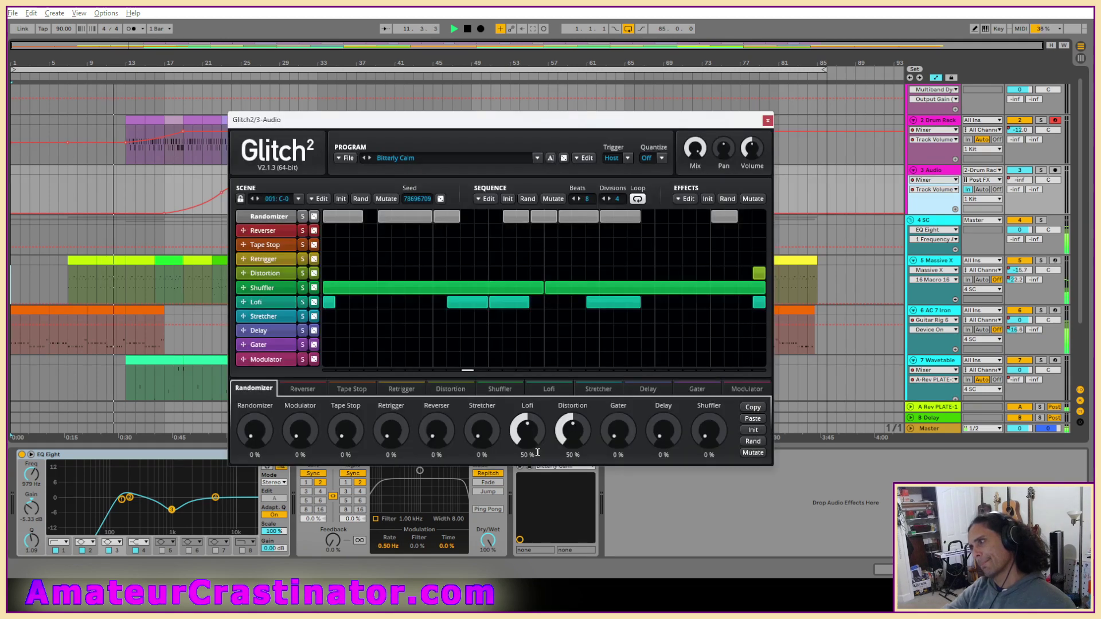
click(768, 120)
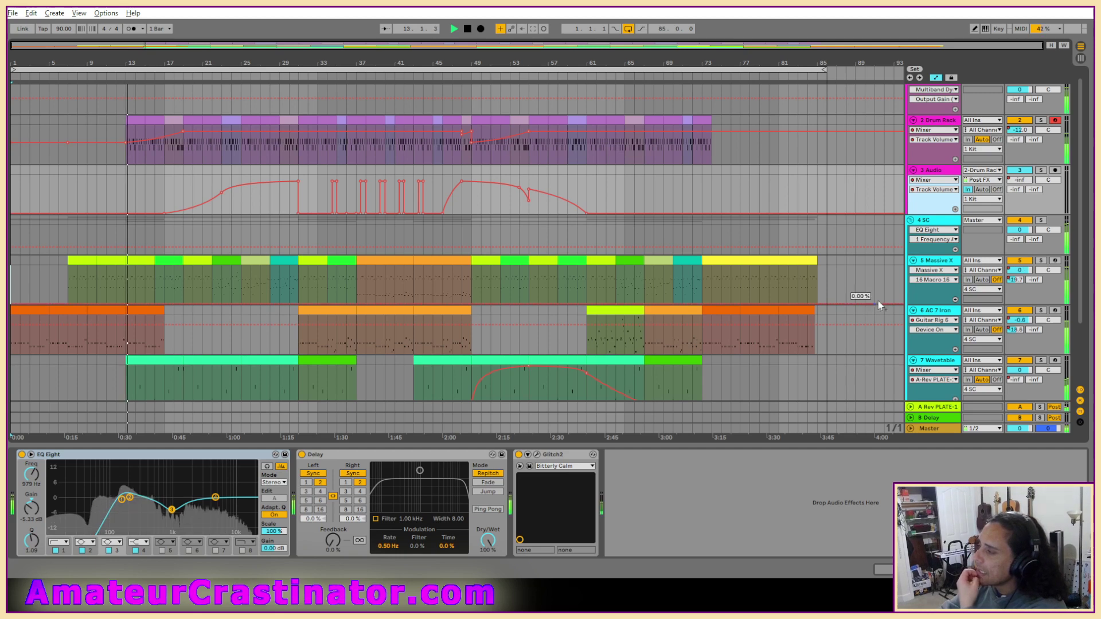
Step: Examine the device chains and automated devices of tracks 5 Massive X and 6 AC 7 Iron
click(930, 298)
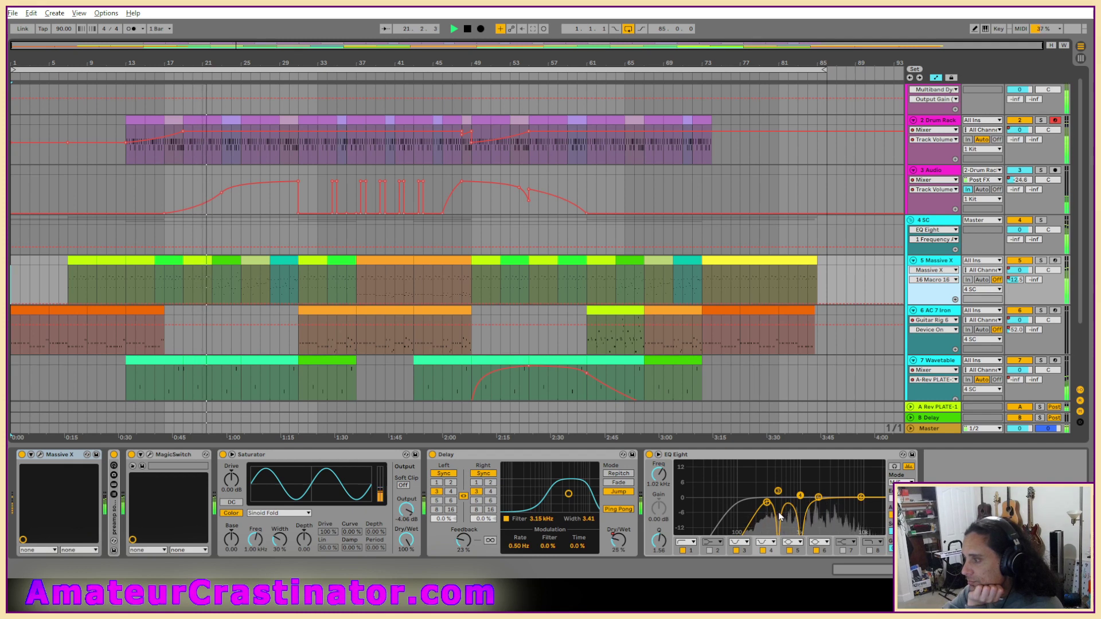
click(940, 270)
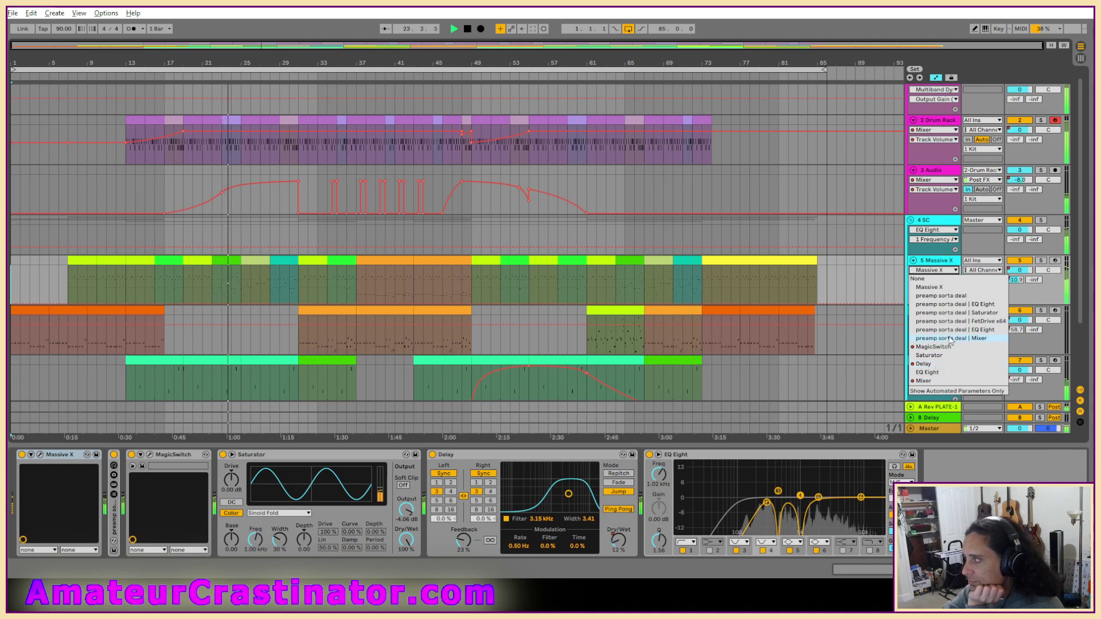
click(938, 262)
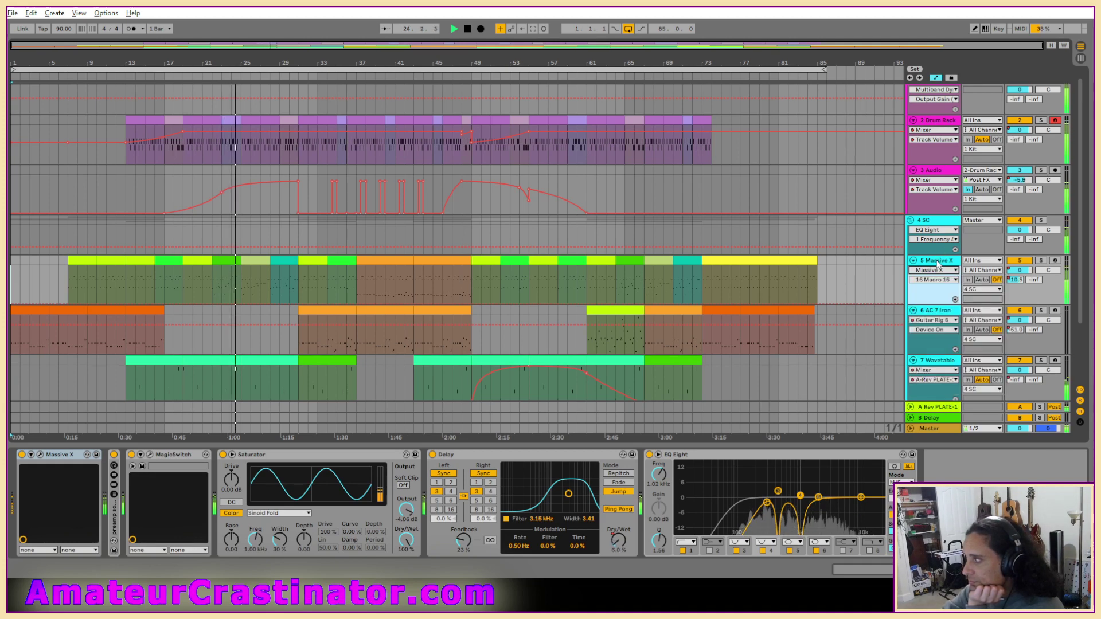
click(933, 321)
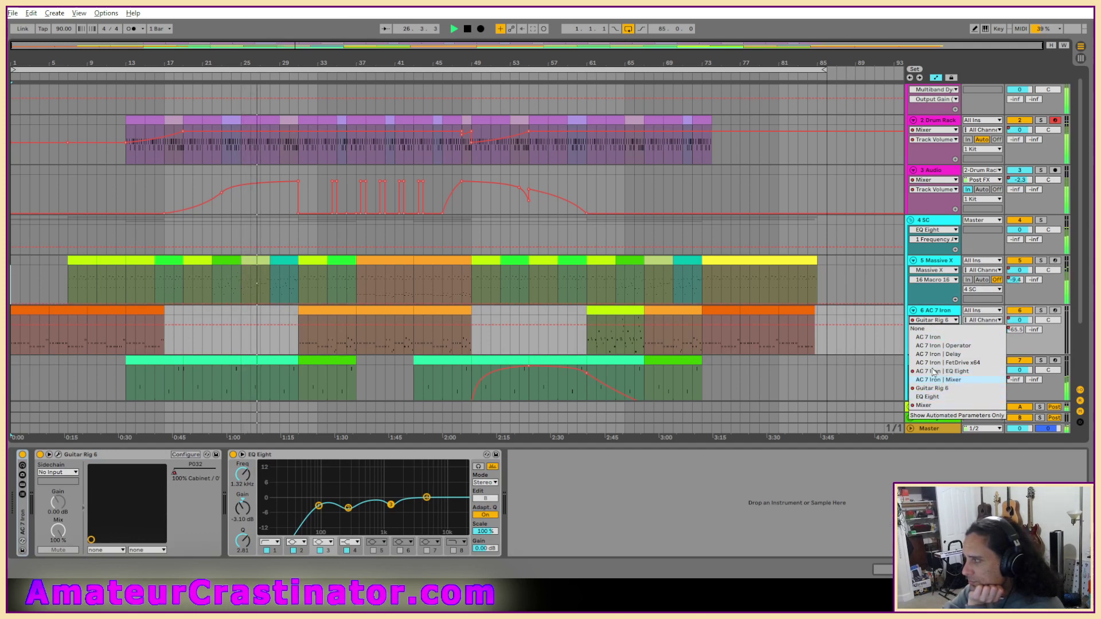
click(936, 321)
key(ctrl+t)
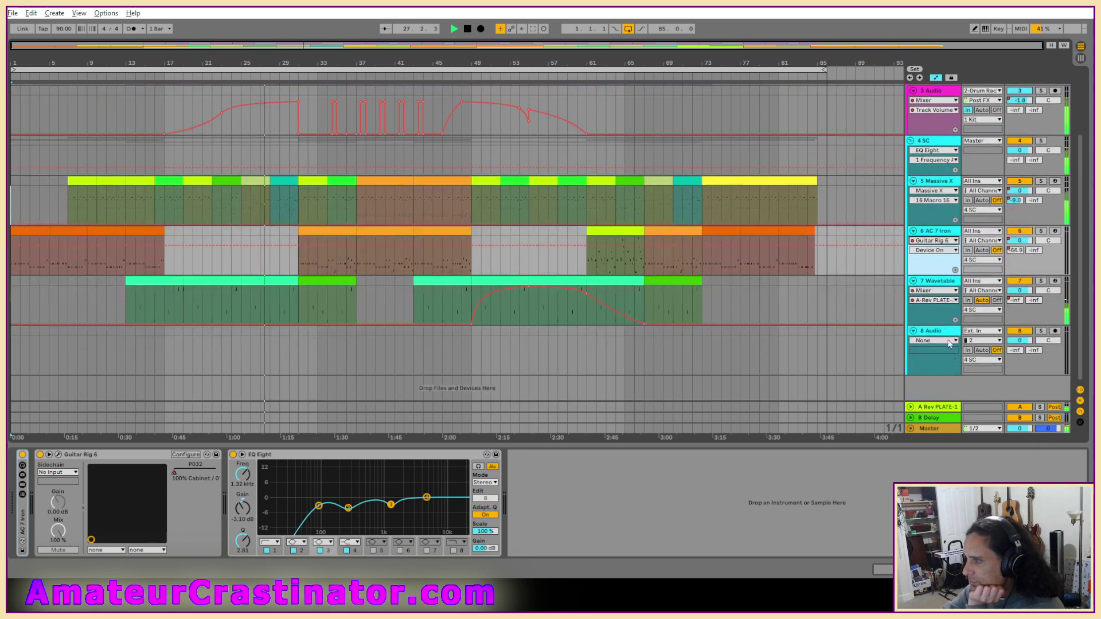
Step: Check the device chains and automated devices of track 7 Wavetable and the 4 SC group
click(938, 292)
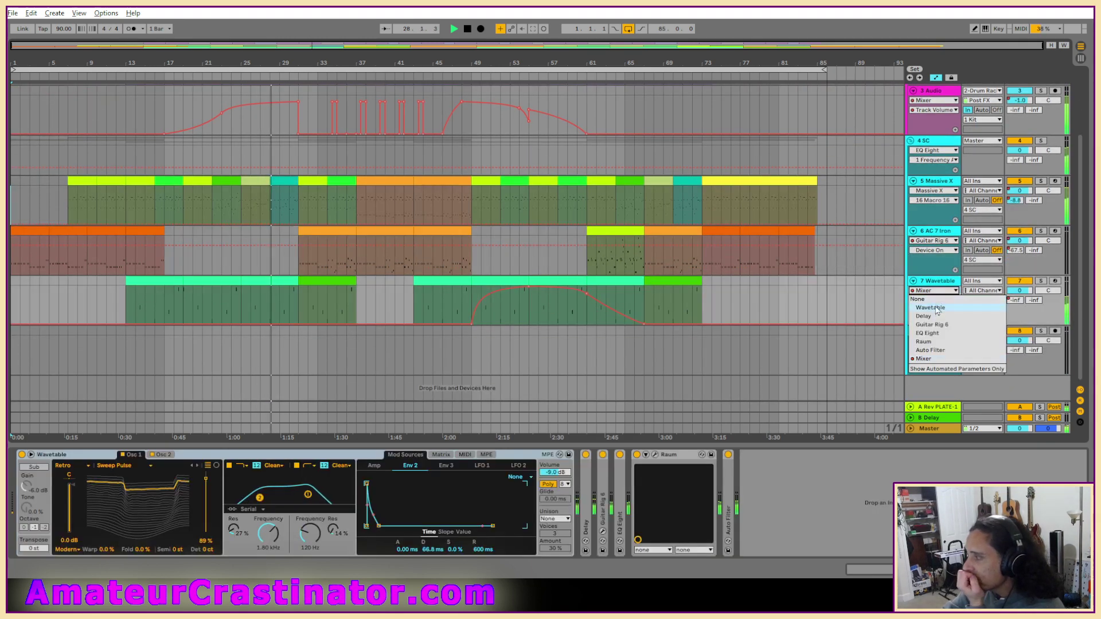
click(937, 292)
scroll(912, 183, up, 3)
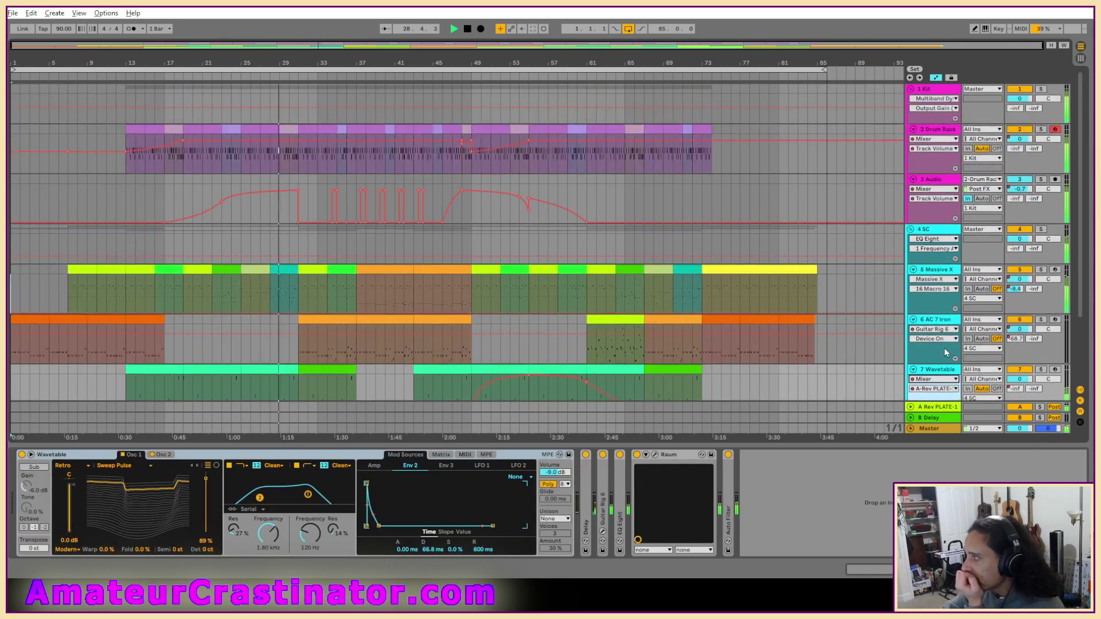
click(934, 238)
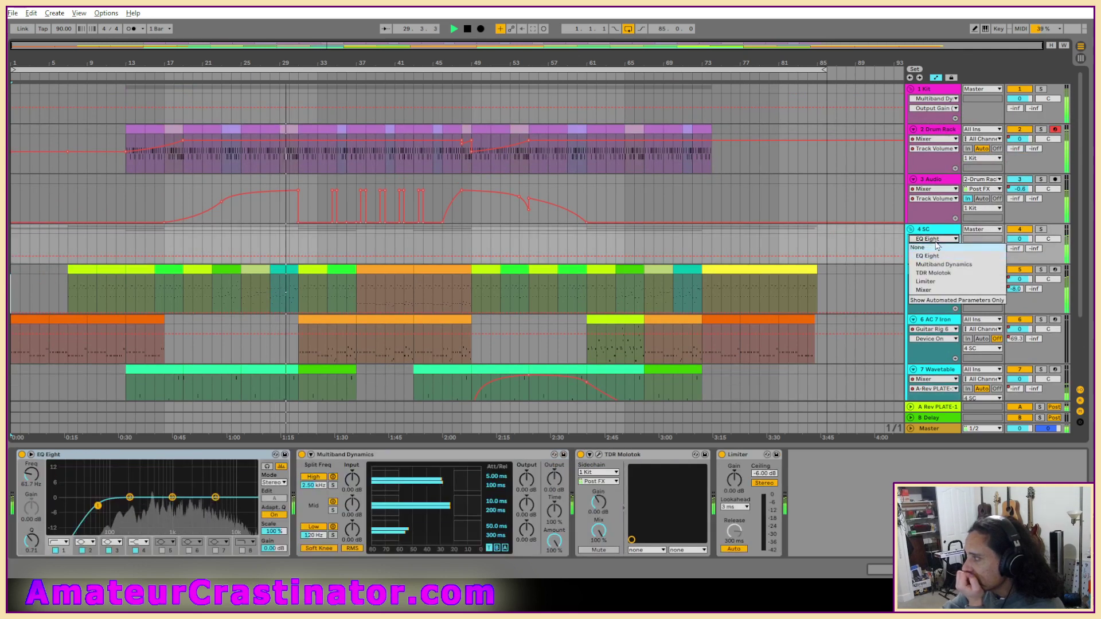
click(937, 232)
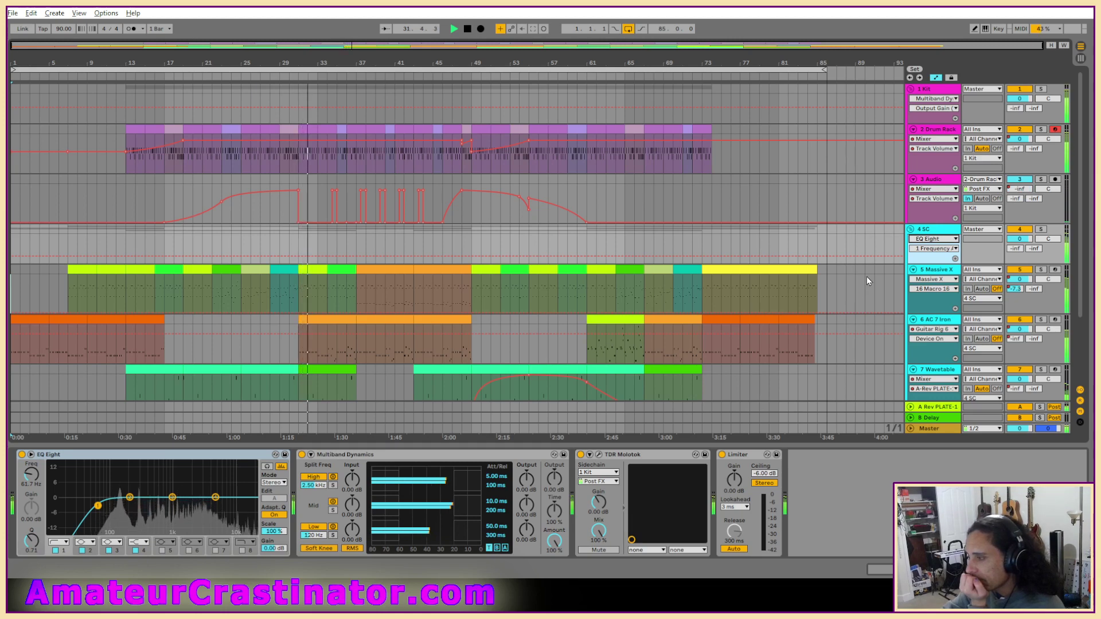
Step: Look over the arrangement's automation and revisit the devices on track 5 Massive X and the 4 SC group
scroll(866, 277, down, 3)
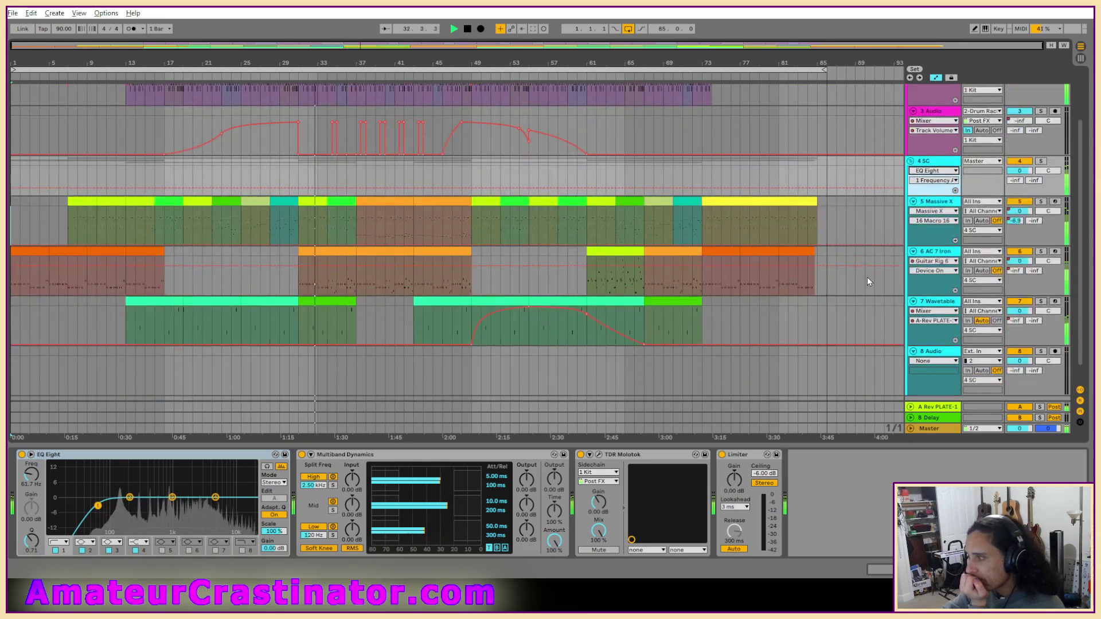
scroll(867, 275, up, 2)
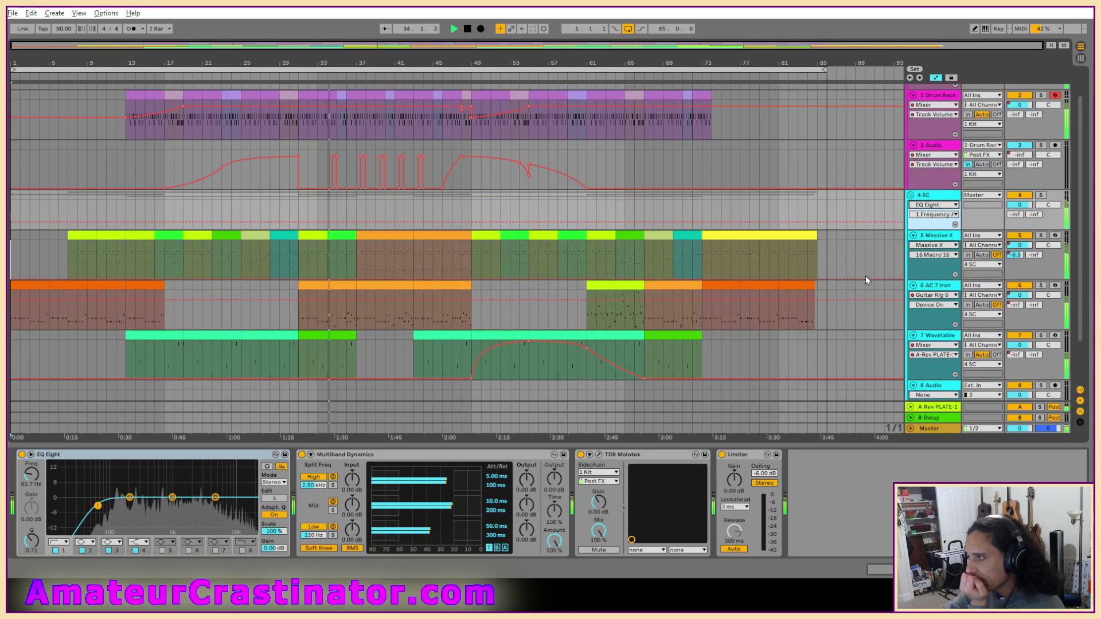
click(940, 273)
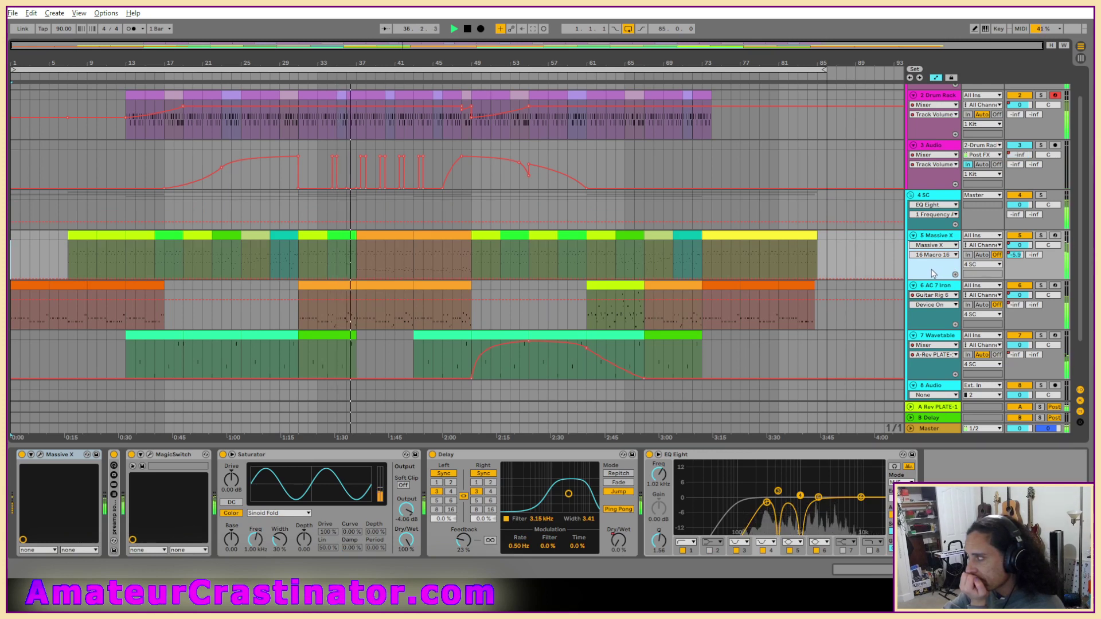
click(928, 196)
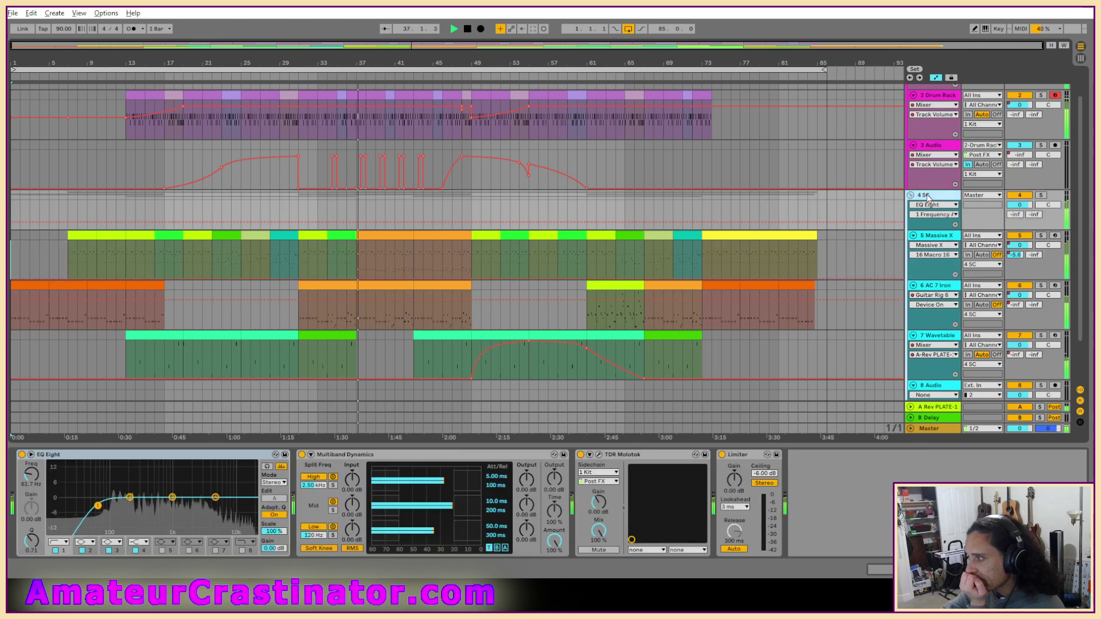
Step: Examine the device chain of the 1 Kit group, and replay the song from bar 37 at track 5 Massive X
scroll(938, 217, up, 1)
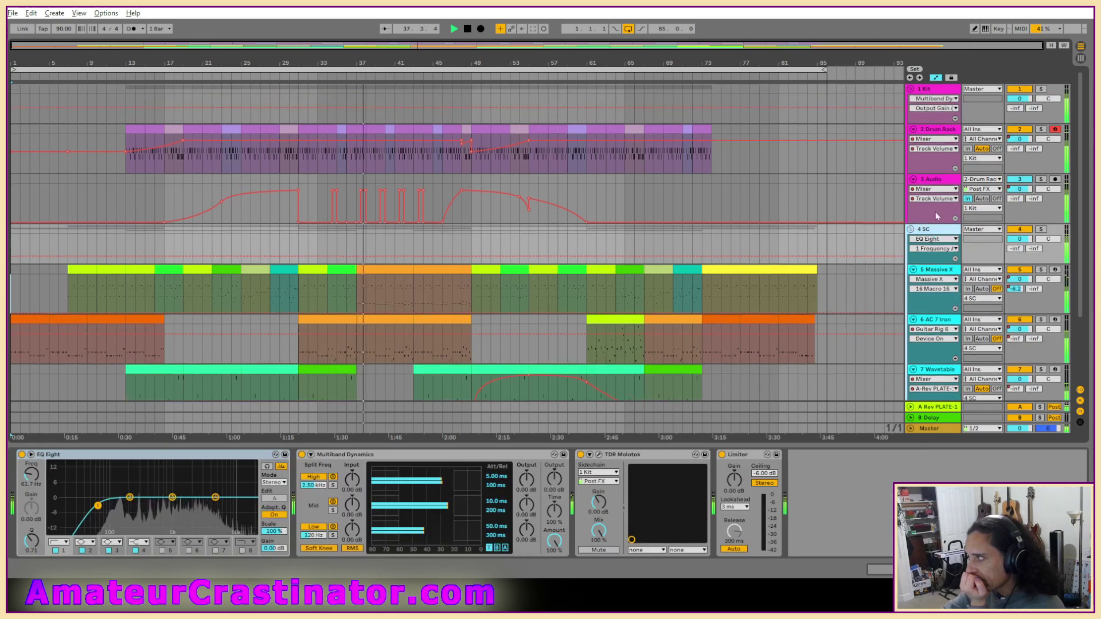
click(936, 88)
scroll(936, 237, down, 2)
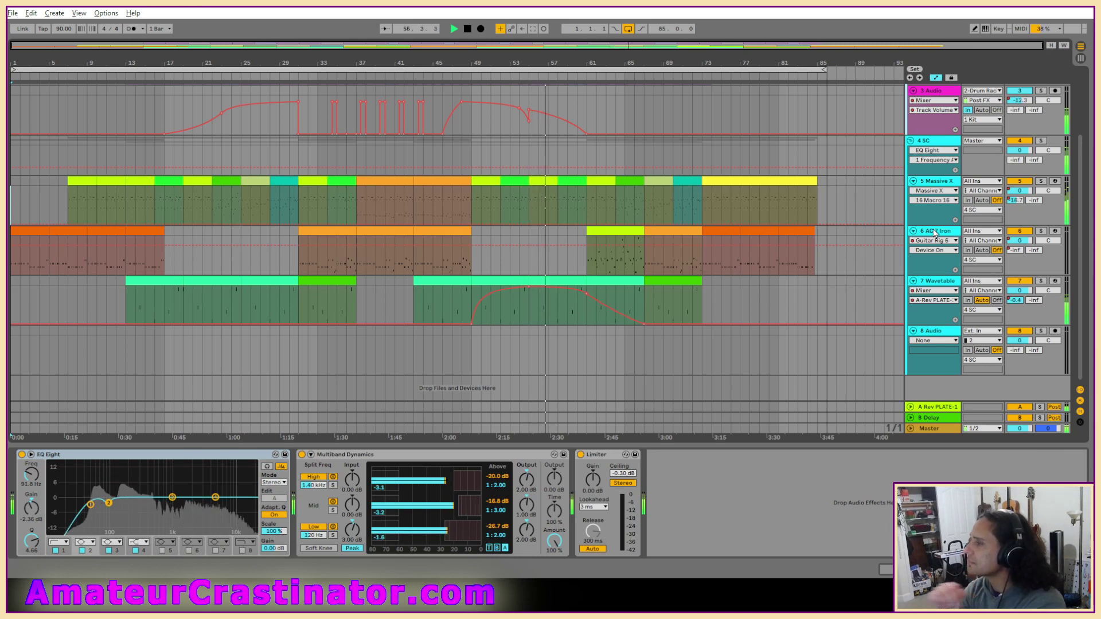
click(353, 210)
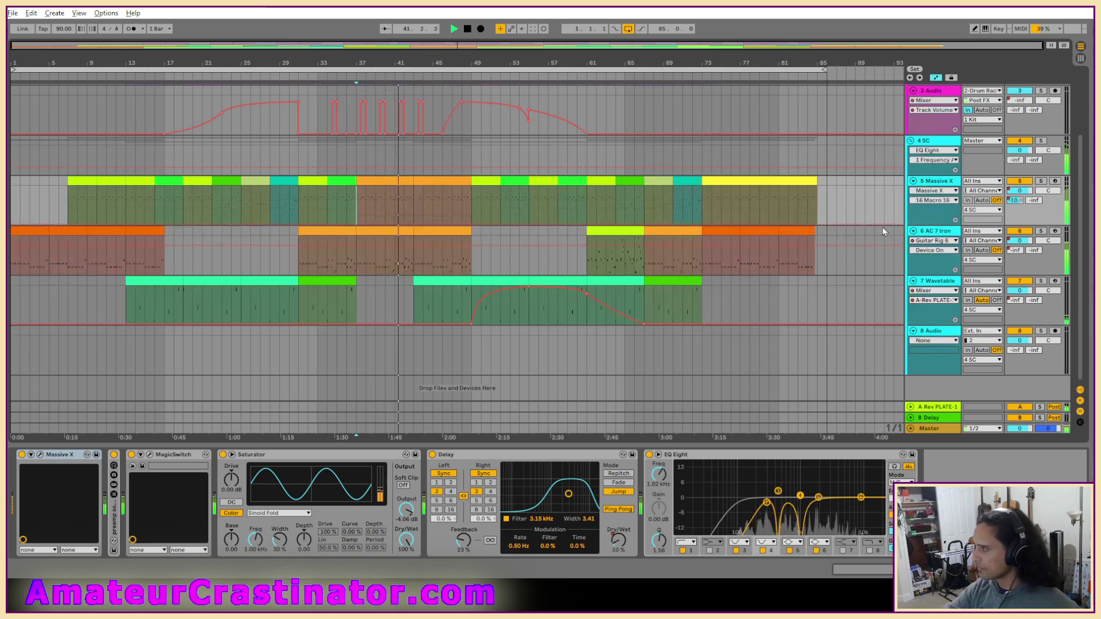
Step: Display the MagicSwitch, Delay and Mixer automation of track 5 Massive X one after another
click(935, 191)
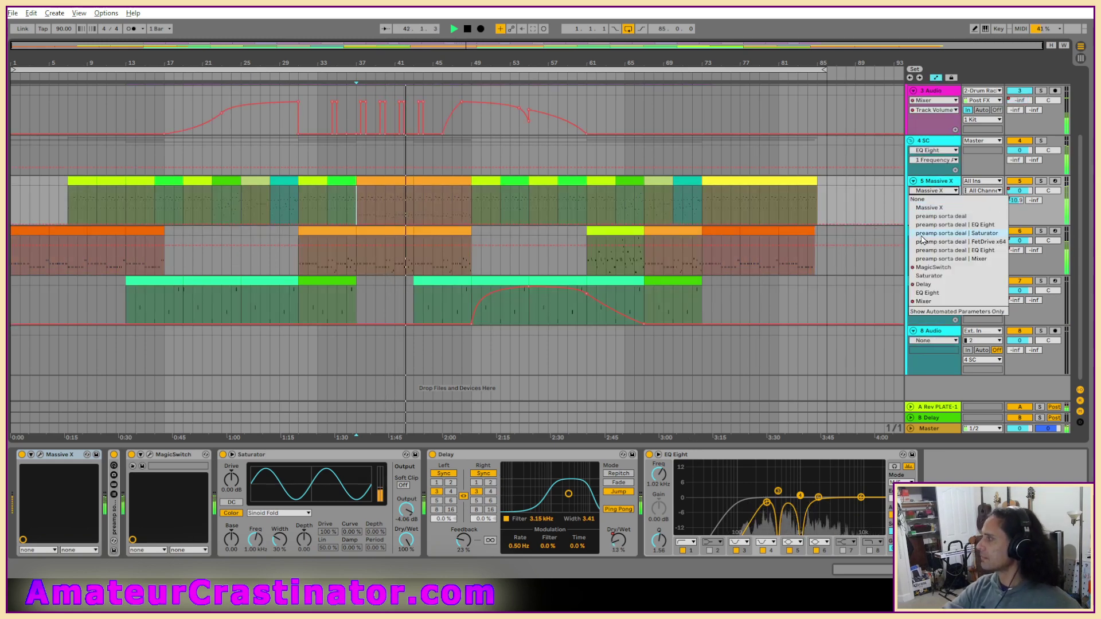
click(942, 268)
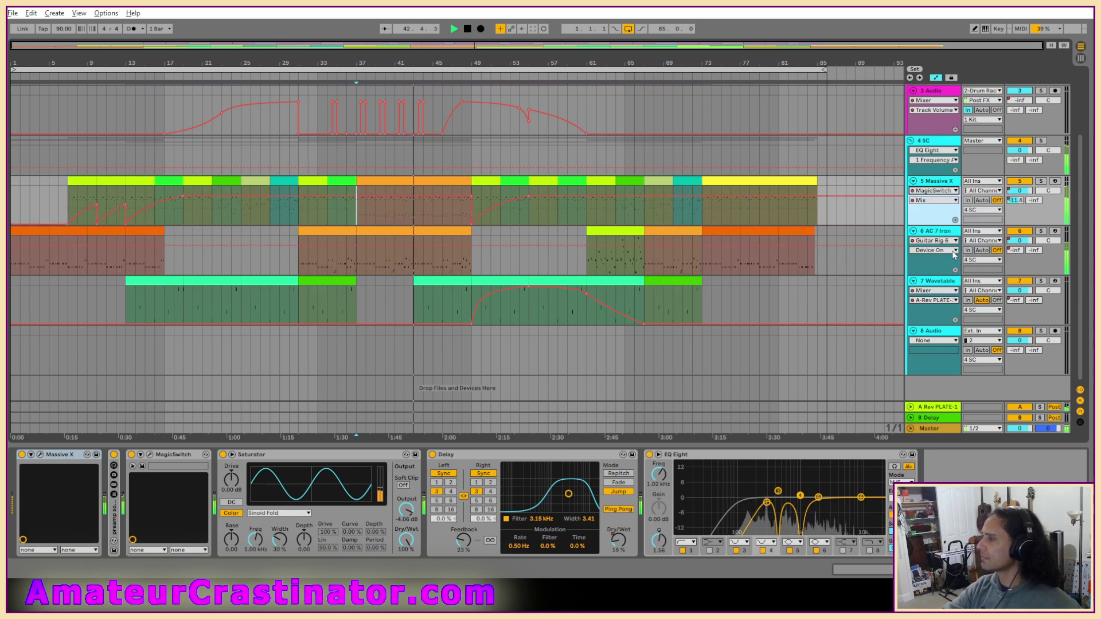
click(934, 191)
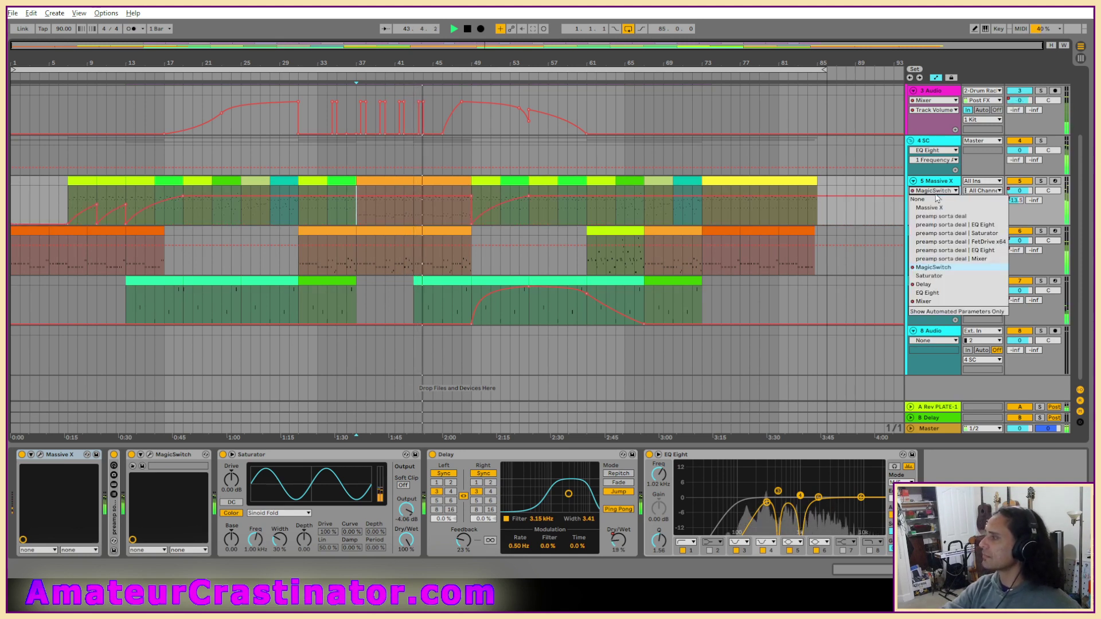
click(923, 285)
click(934, 191)
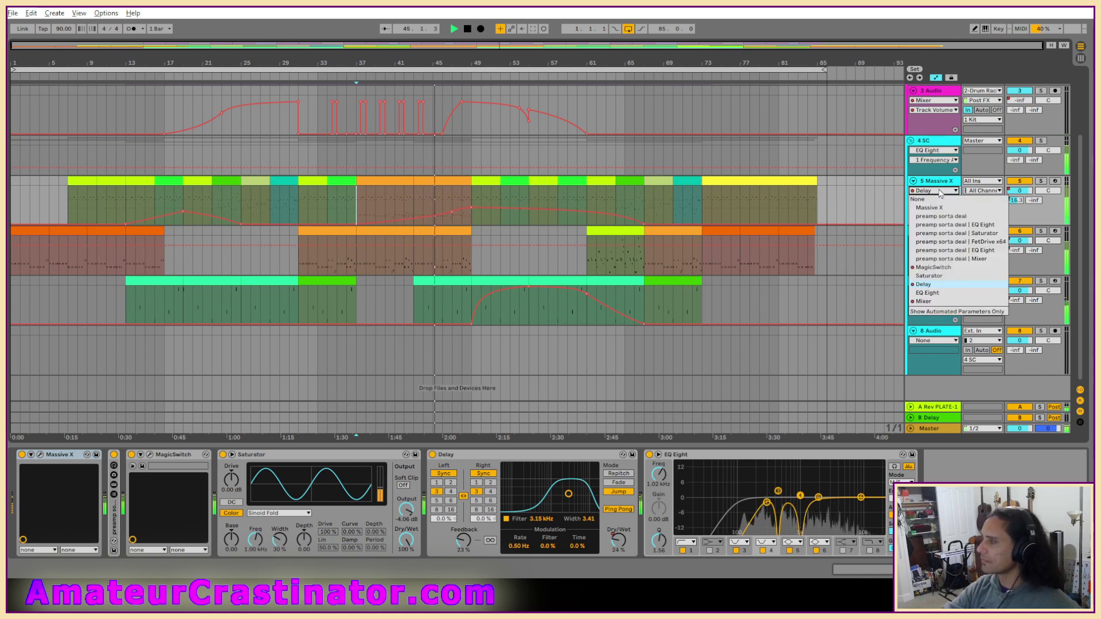
click(924, 302)
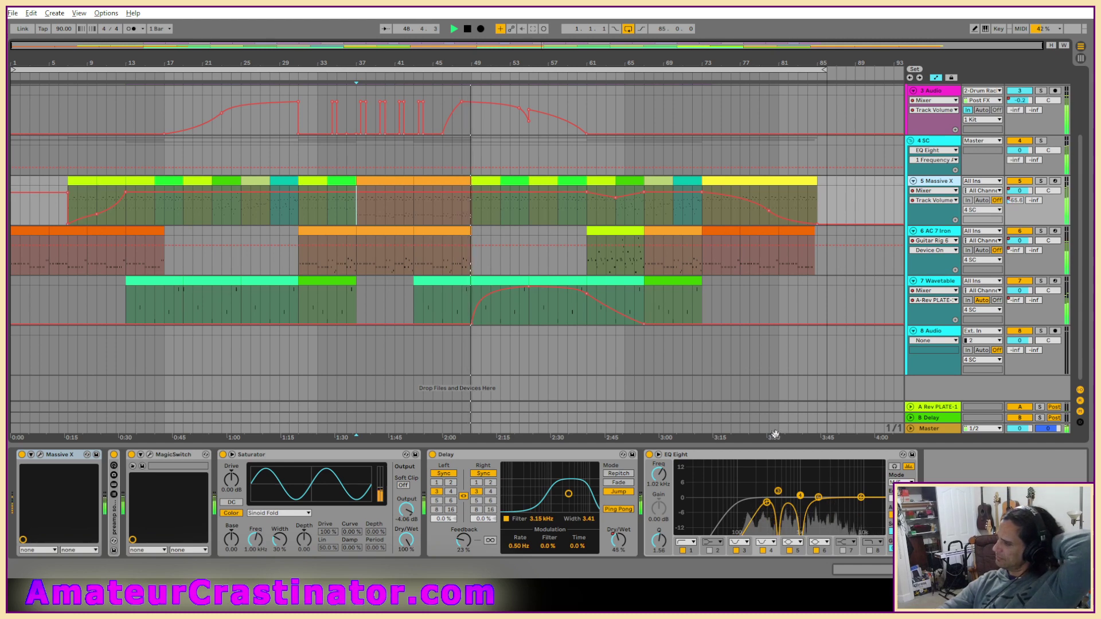
Step: Hide the automation and open the Live Set from the "I I Part II, aye aye, captone Project" folder in Album 003
key(a)
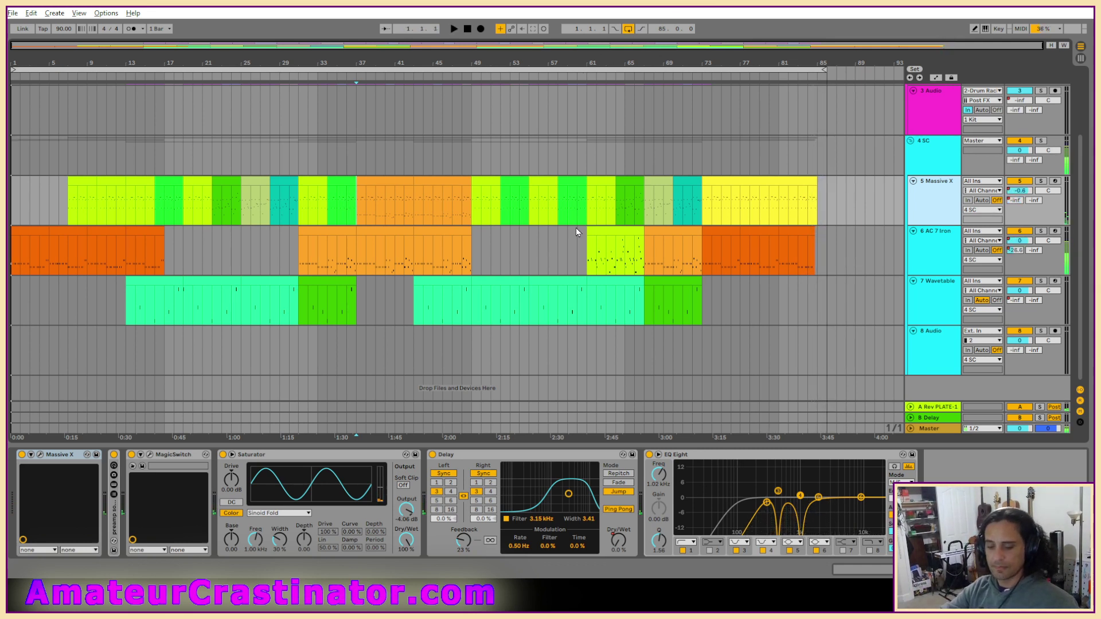
click(12, 13)
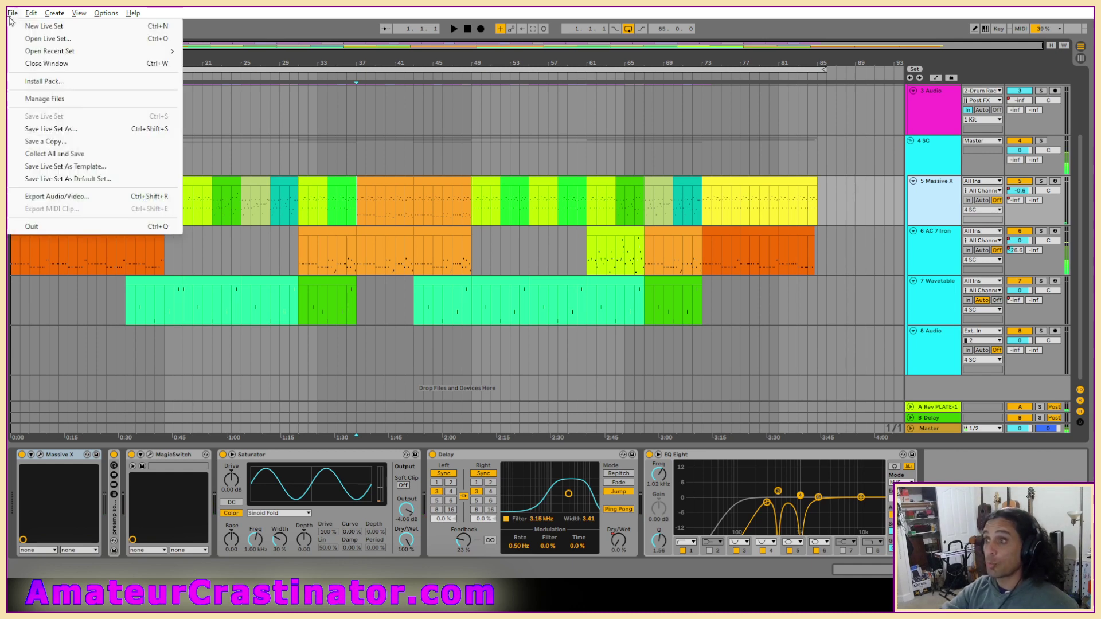
click(35, 36)
click(224, 52)
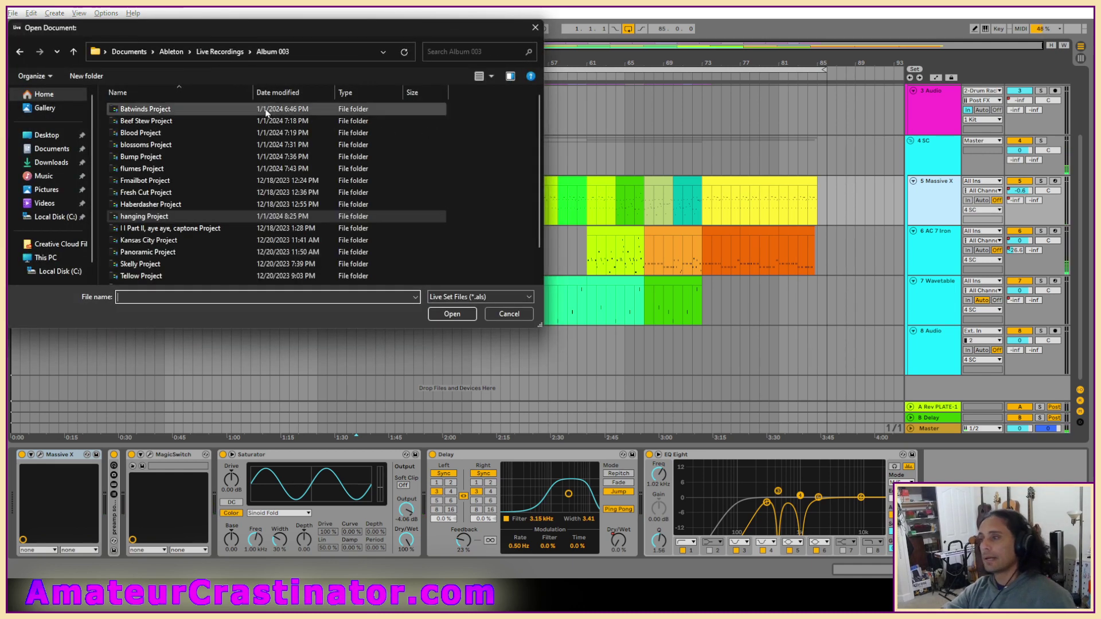
scroll(258, 258, down, 1)
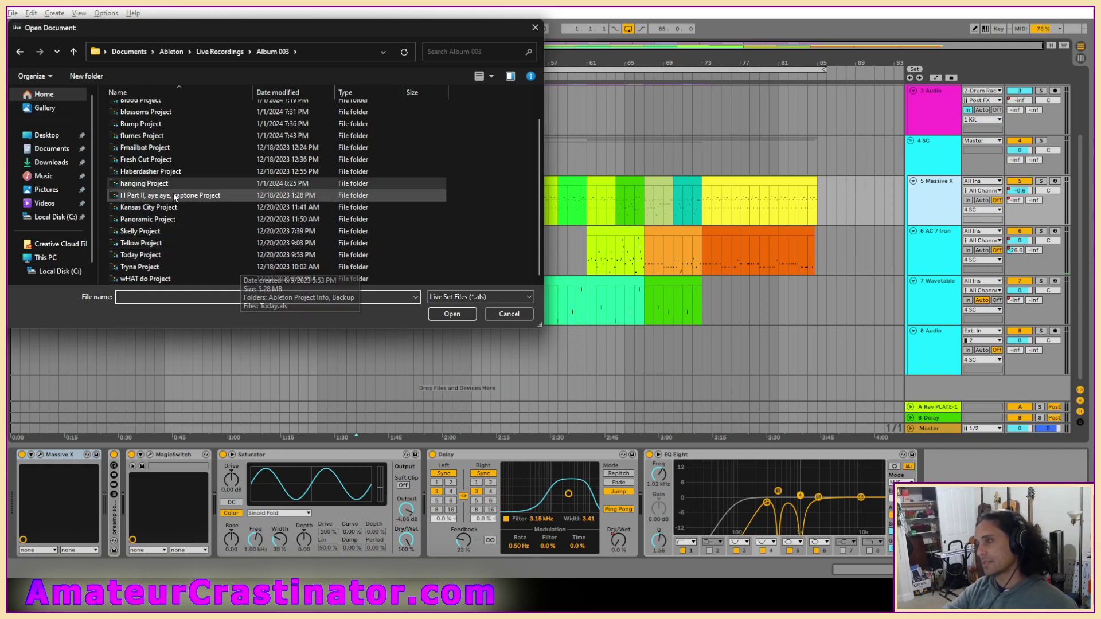
double_click(173, 201)
double_click(154, 155)
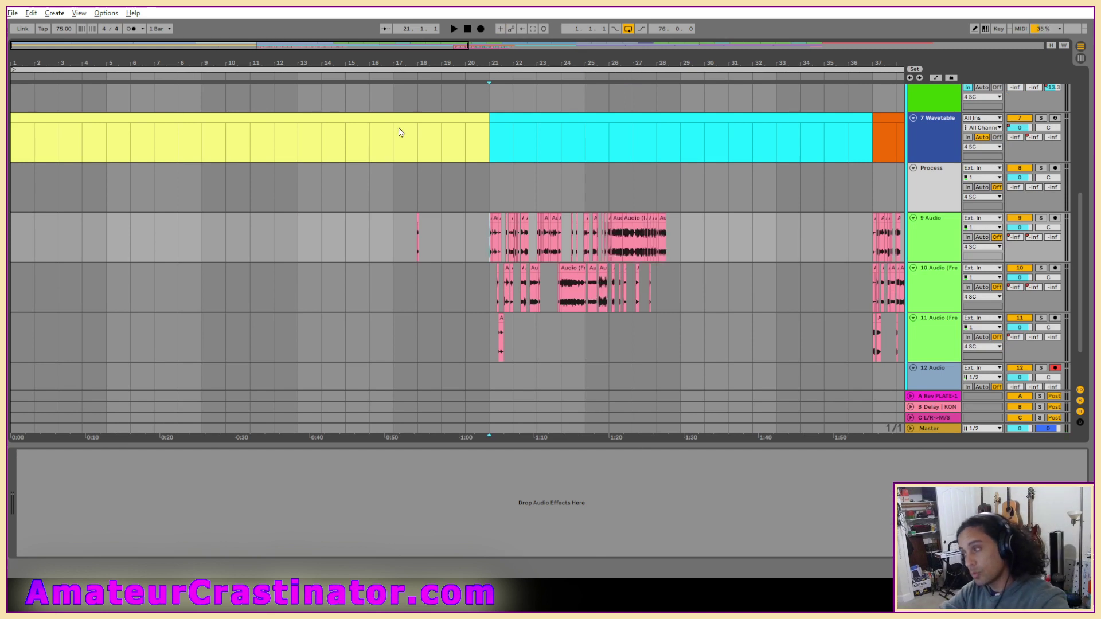
Step: Play the newly opened song from the beginning with its whole arrangement in view
drag(429, 45, 953, 45)
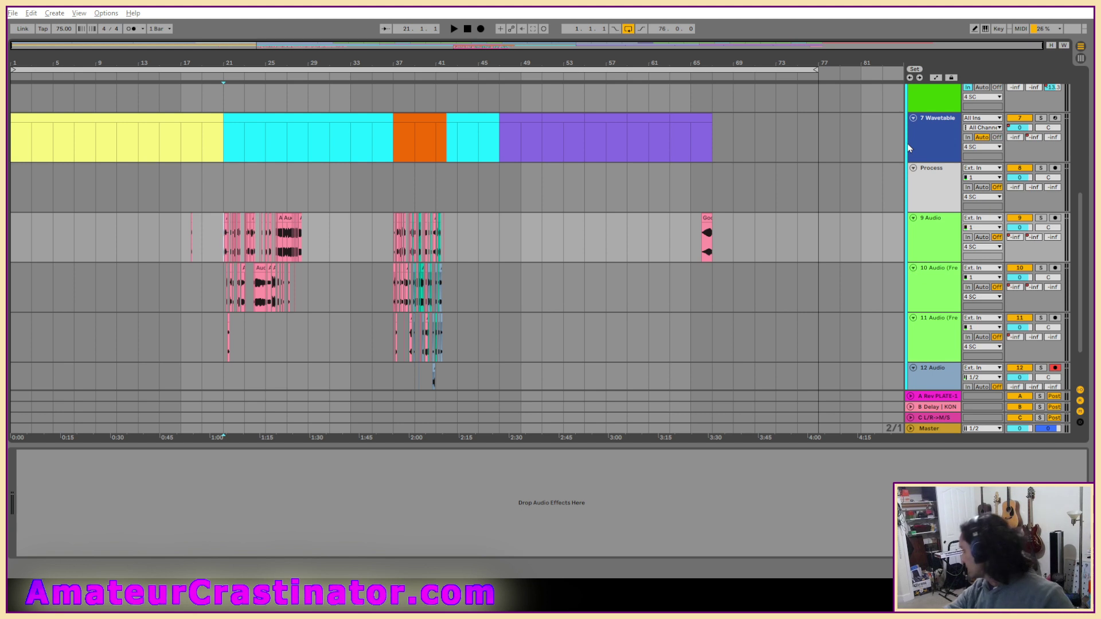
click(468, 30)
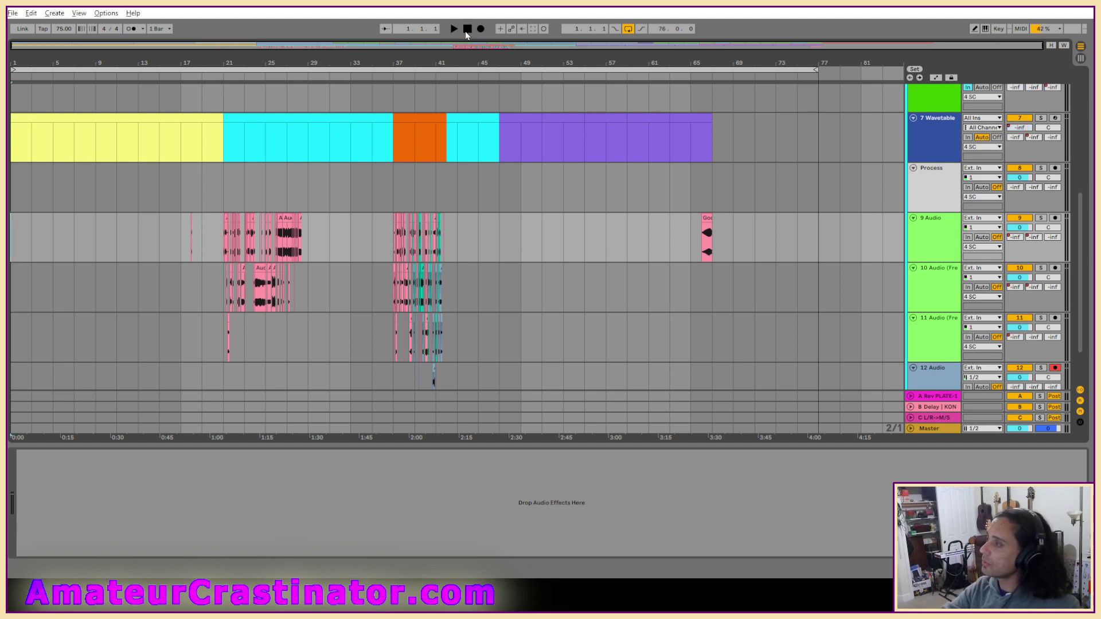
key(space)
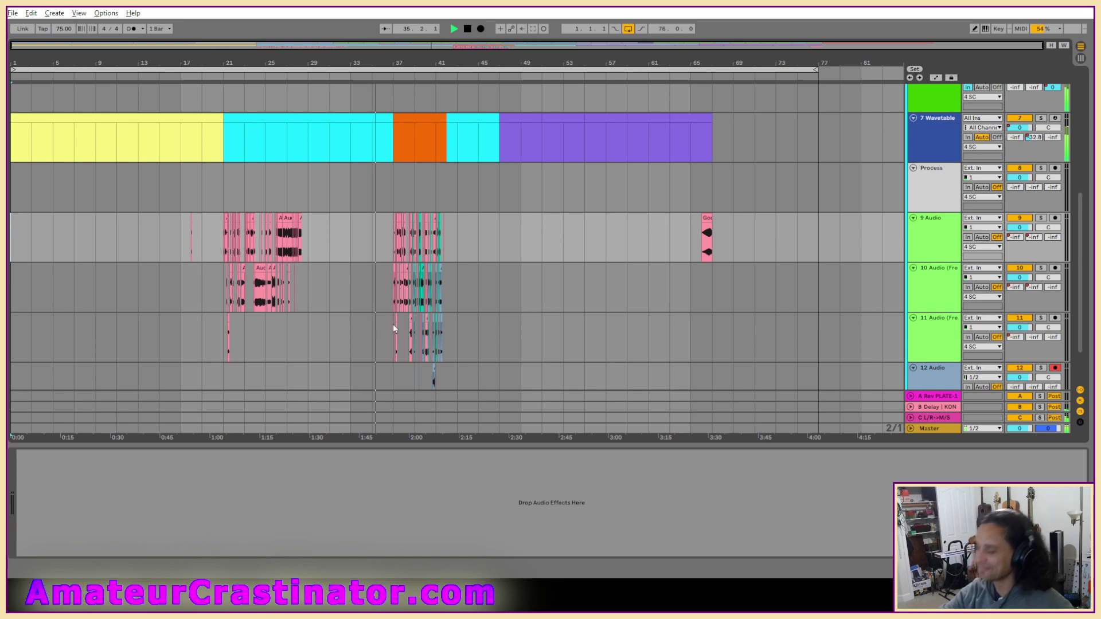
Step: Inspect the chopped audio clips between bars 37 and 42 on tracks 9 to 12, replaying them from just before bar 37
ctrl+scroll(394, 325, up, 4)
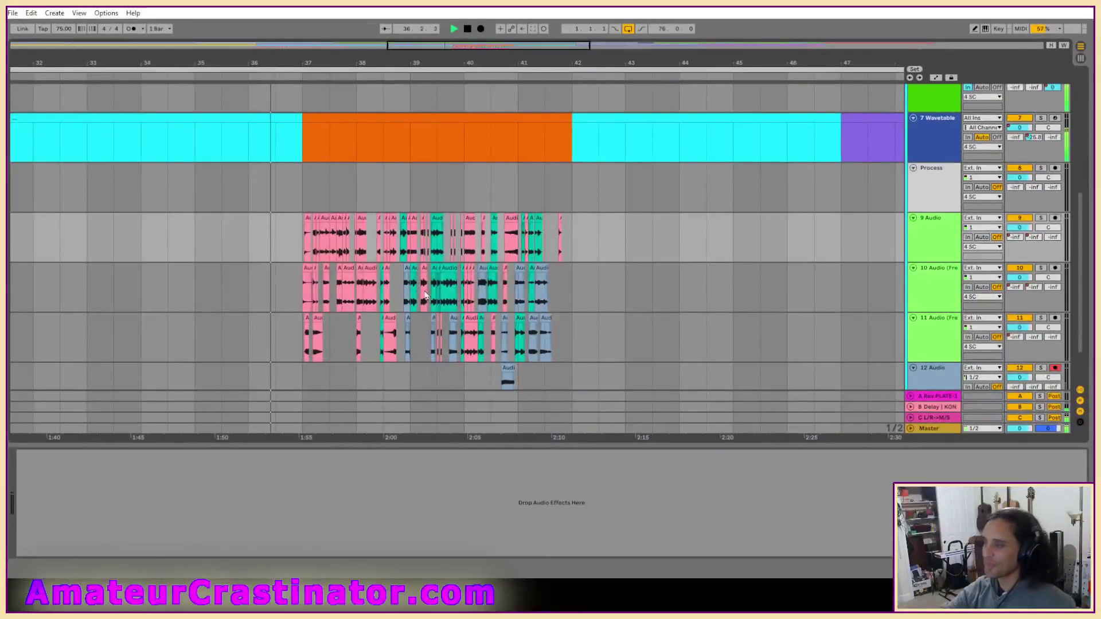
ctrl+scroll(411, 291, up, 3)
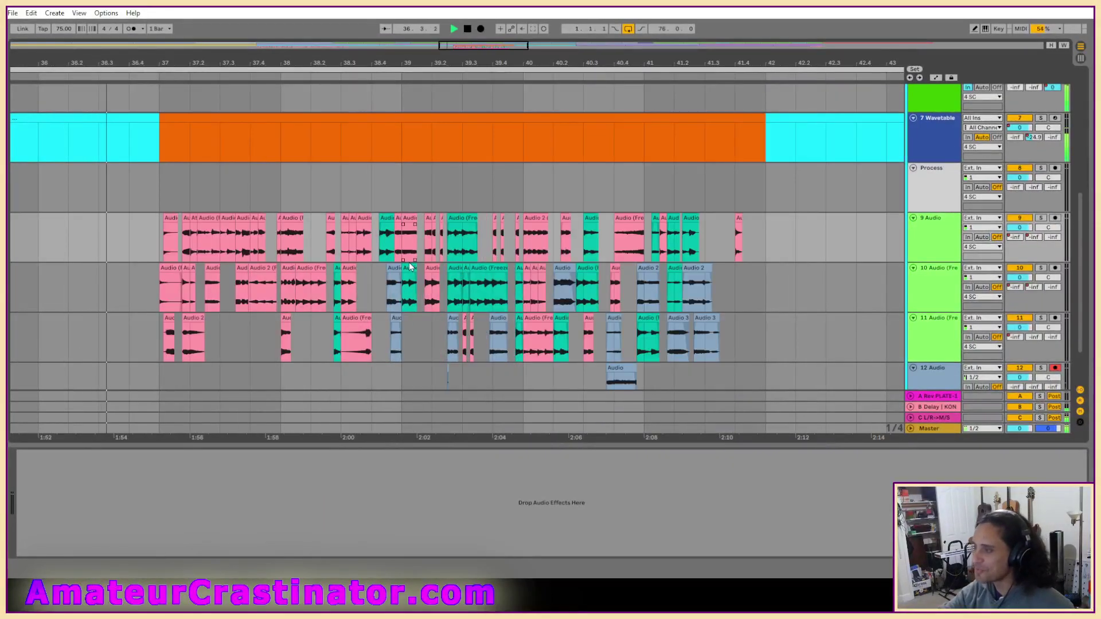
click(131, 239)
ctrl+scroll(152, 239, down, 3)
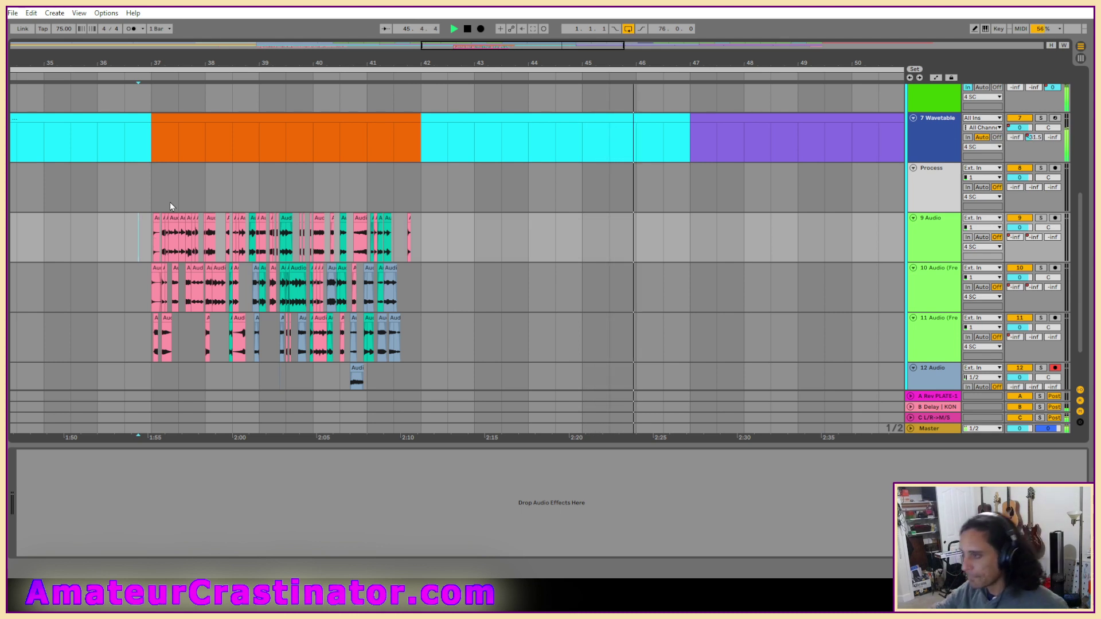
scroll(198, 236, up, 3)
key(space)
key(space)
key(space)
key(space)
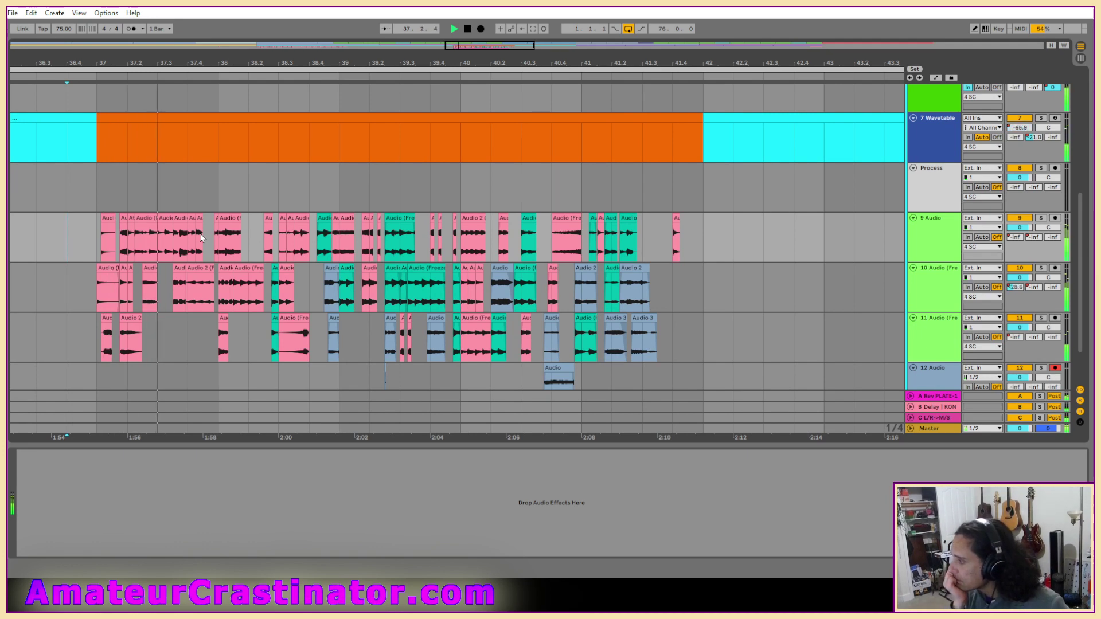
Step: Examine track 5 Cardinal Synth's devices, view its plug-in window and close it again, then look over the other tracks
key(w)
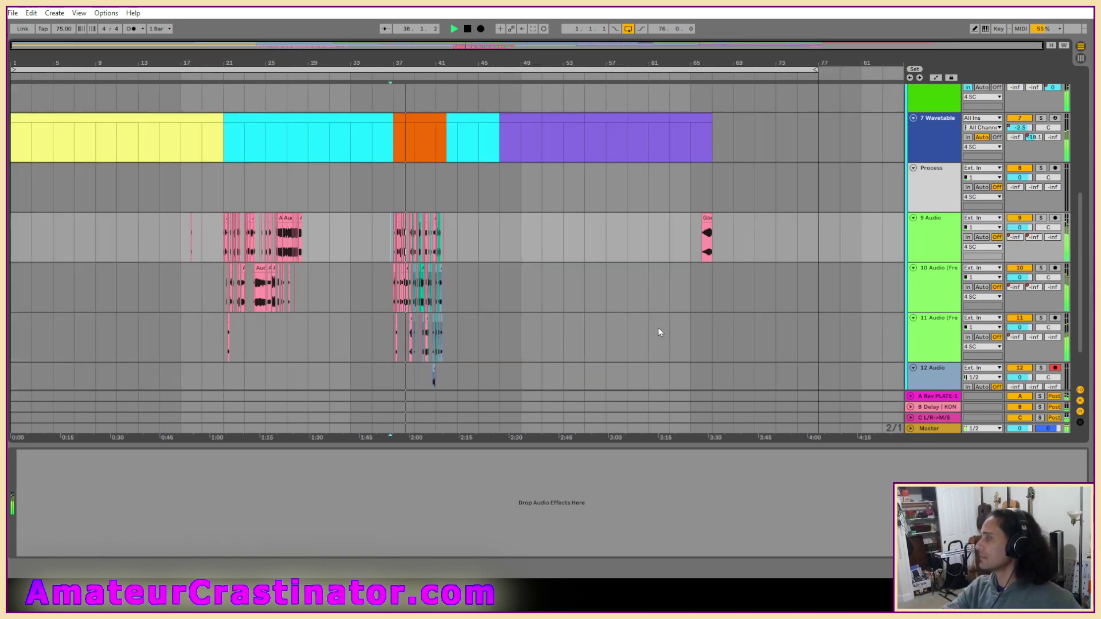
scroll(931, 193, up, 5)
click(924, 189)
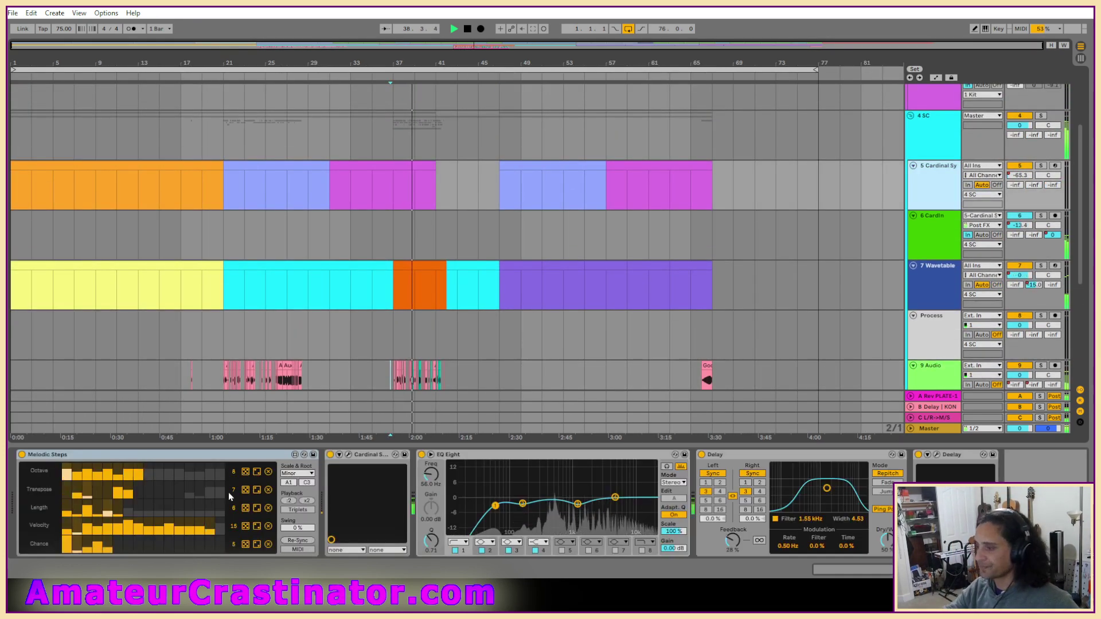
click(349, 455)
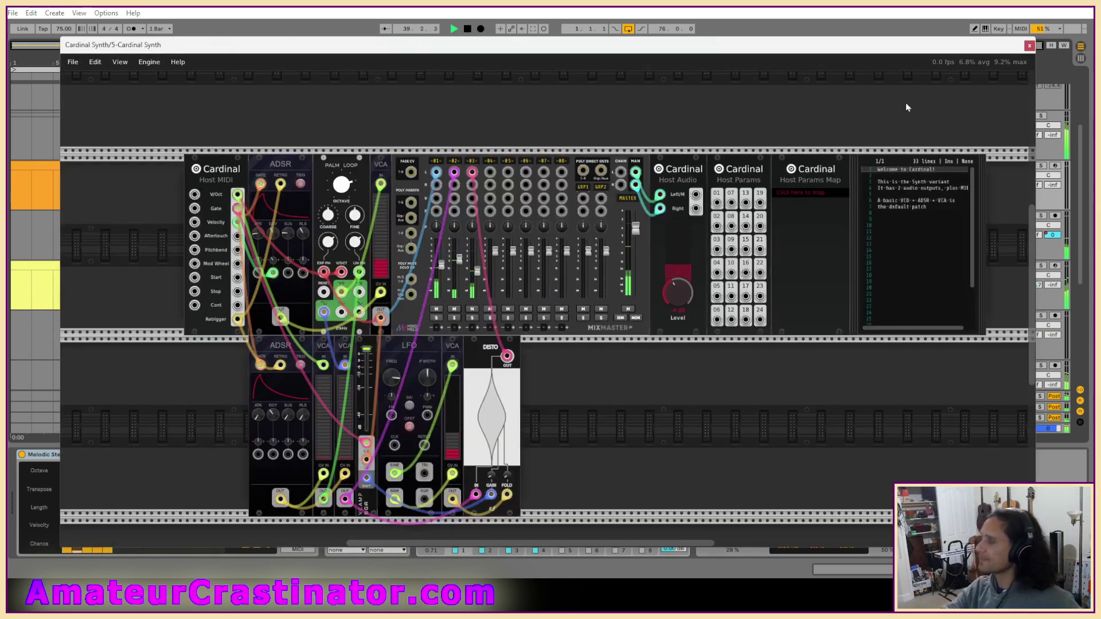
click(1029, 46)
scroll(923, 265, up, 3)
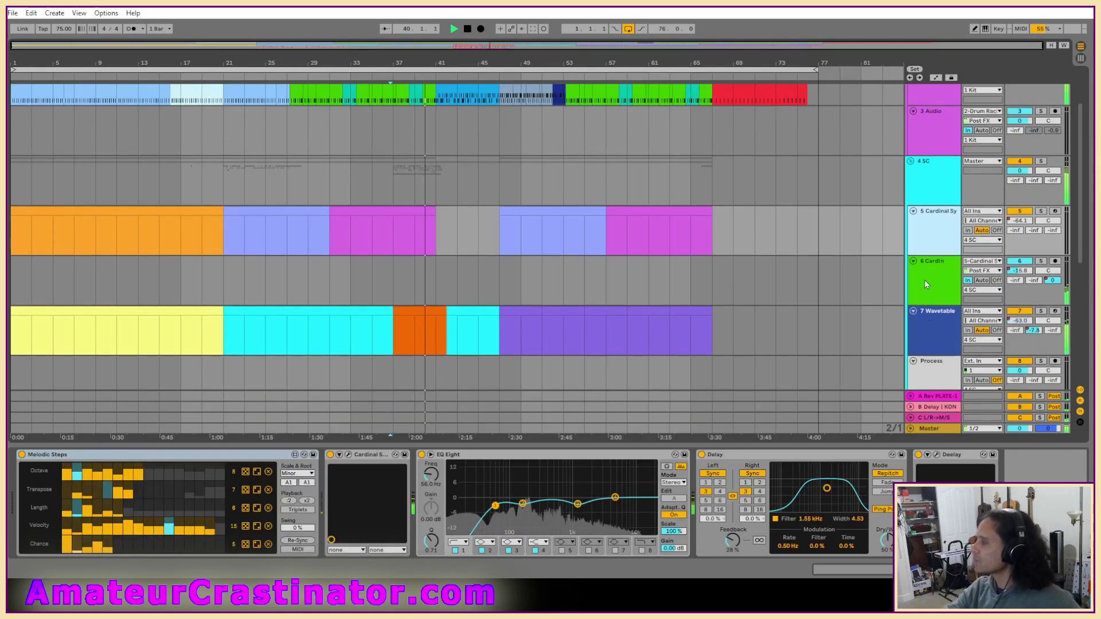
scroll(948, 150, up, 2)
scroll(925, 230, down, 6)
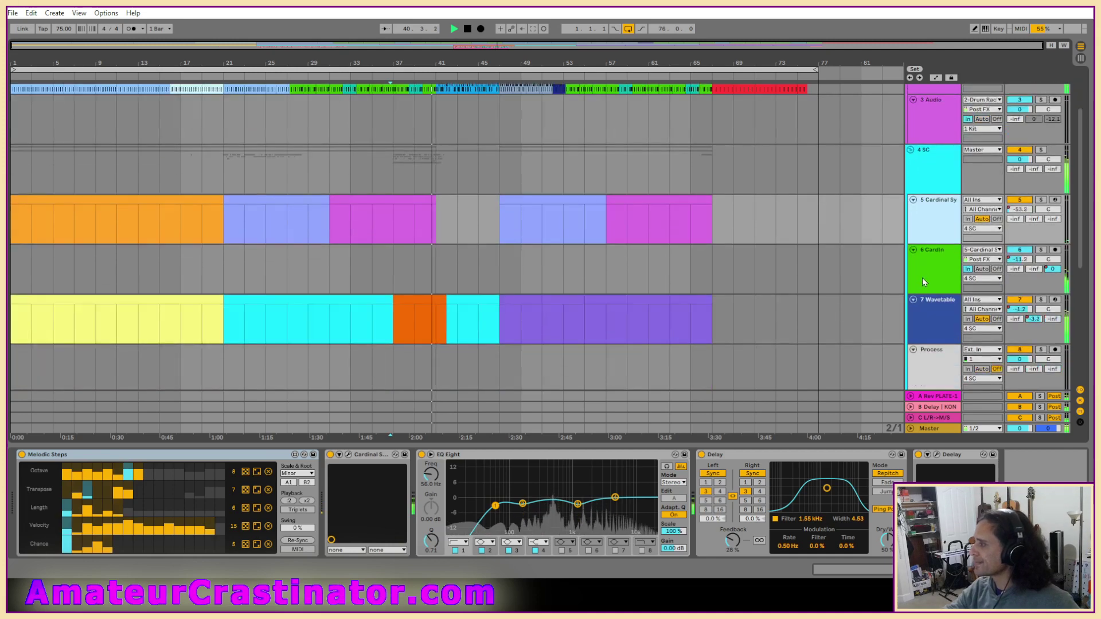
scroll(934, 325, down, 3)
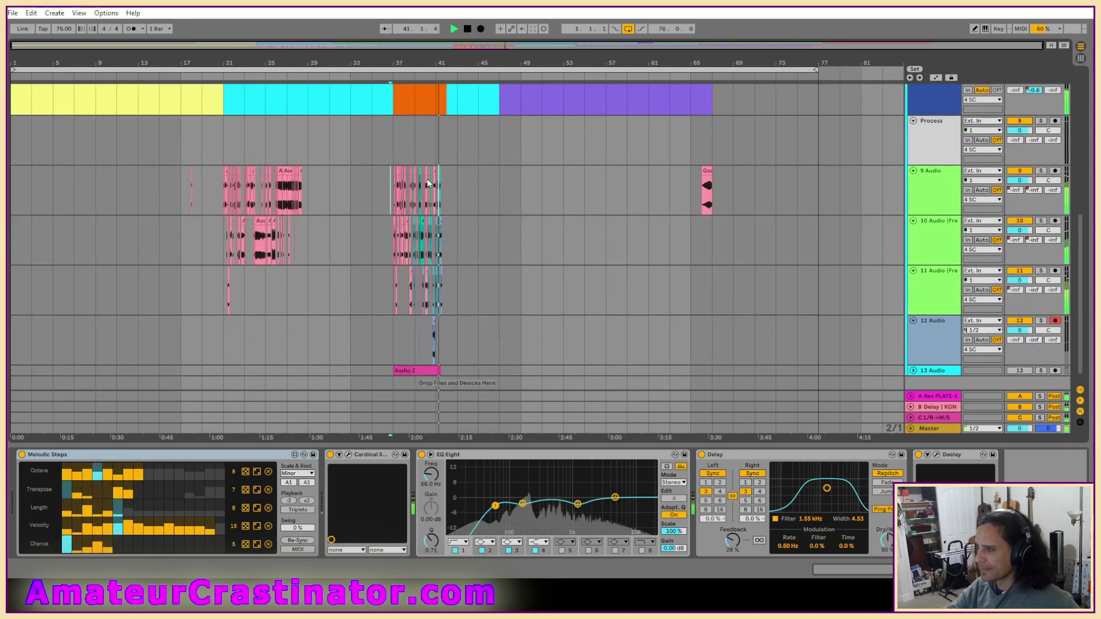
Step: Replay the section from bar 36 and study the sliced clips on tracks 9 to 11 Audio up close
scroll(394, 231, up, 2)
scroll(405, 219, up, 2)
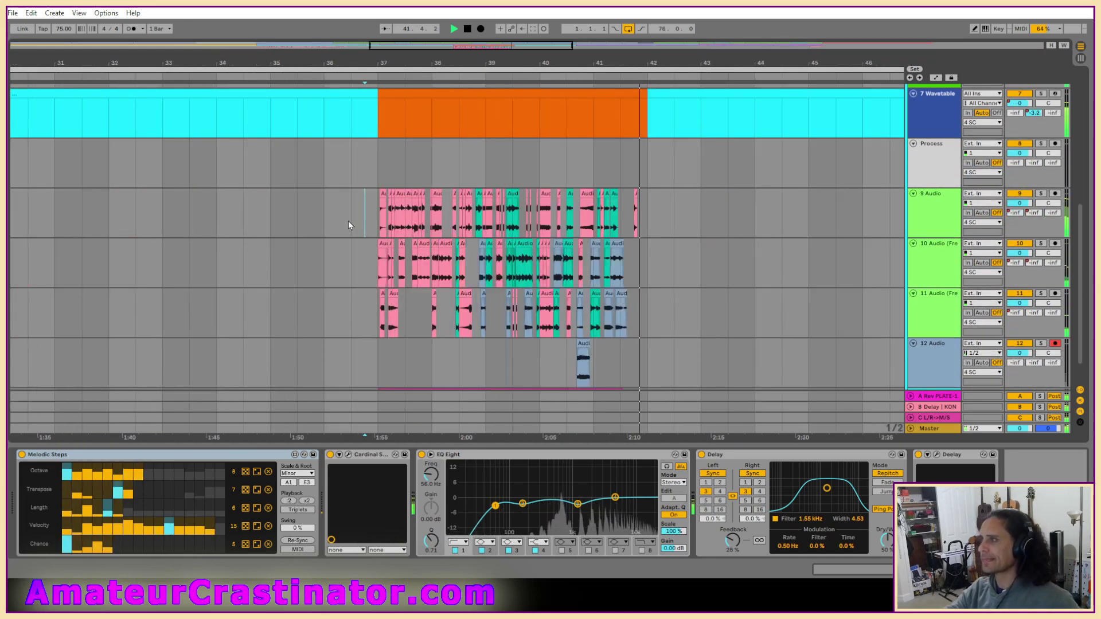
click(349, 221)
click(320, 222)
key(space)
key(space)
scroll(548, 262, right, 1)
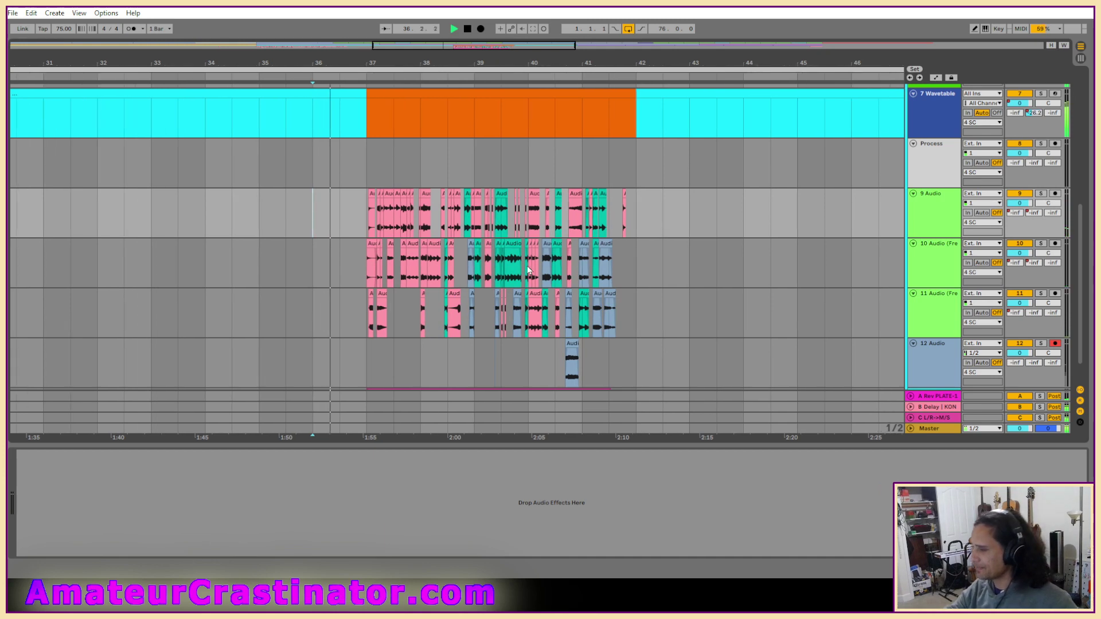
scroll(533, 262, up, 2)
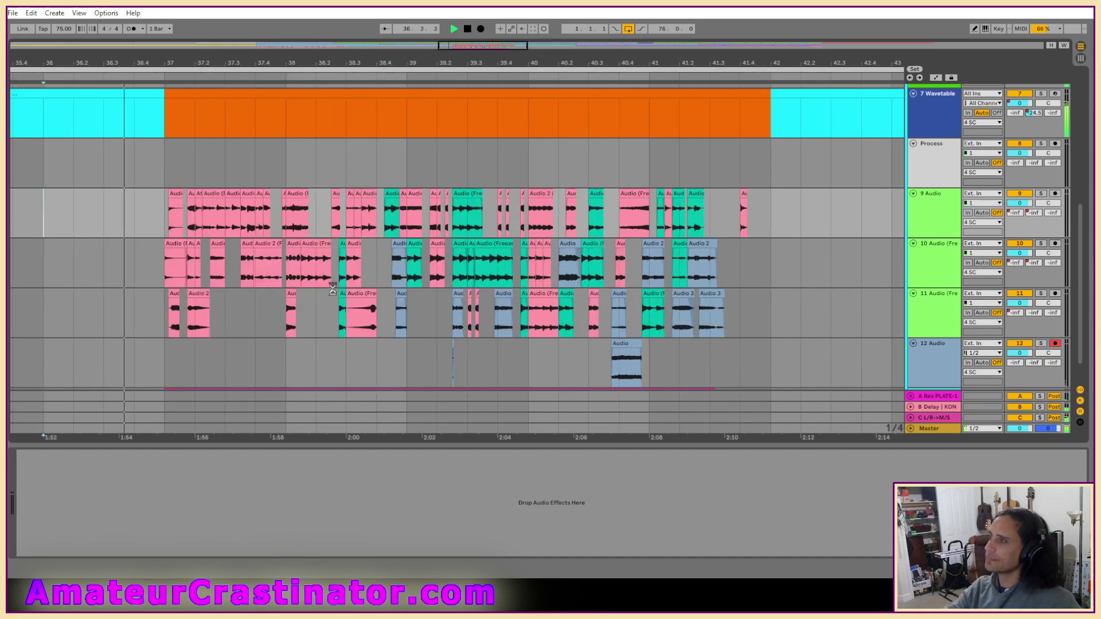
scroll(328, 232, up, 2)
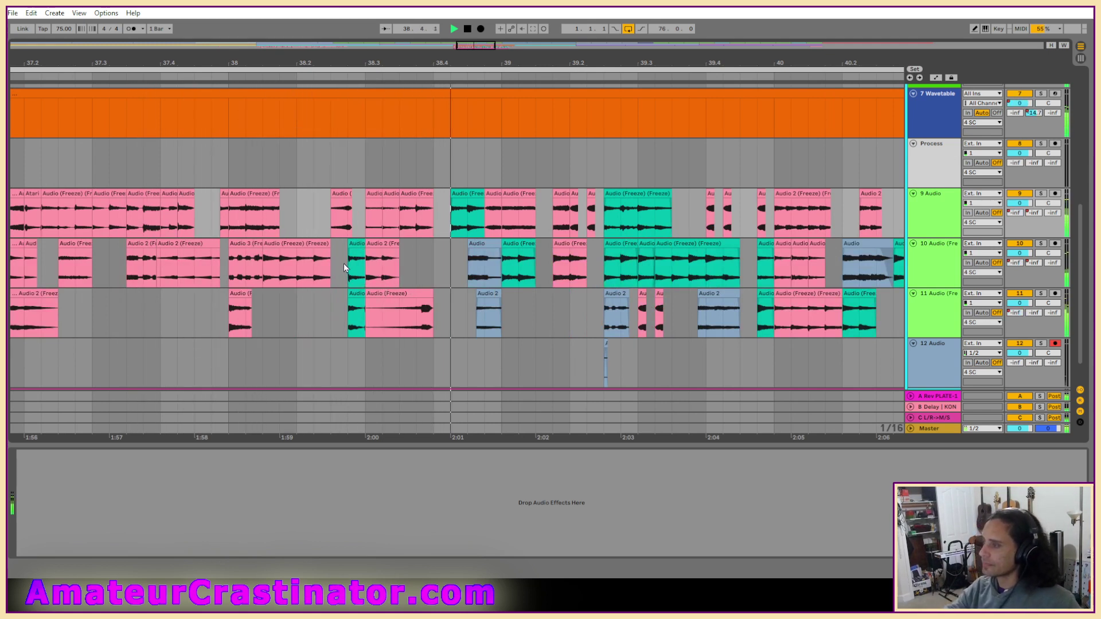
Step: Move the green clip near bar 38.4 from track 9 Audio to the Process track, with that track soloed and holding an EQ Eight
drag(465, 195, 464, 145)
key(space)
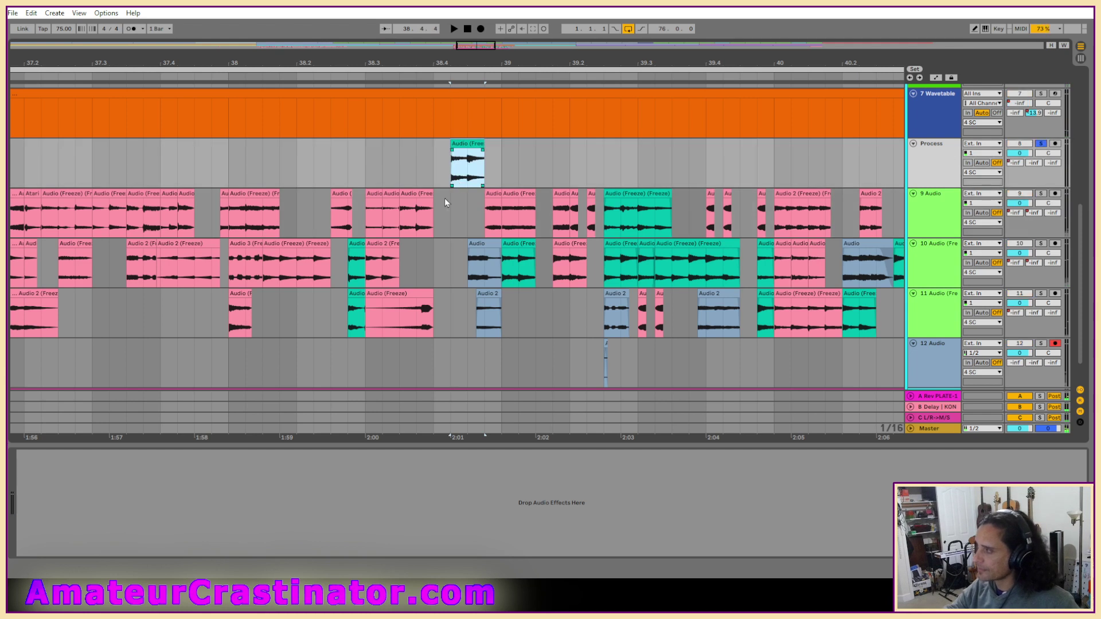
click(425, 205)
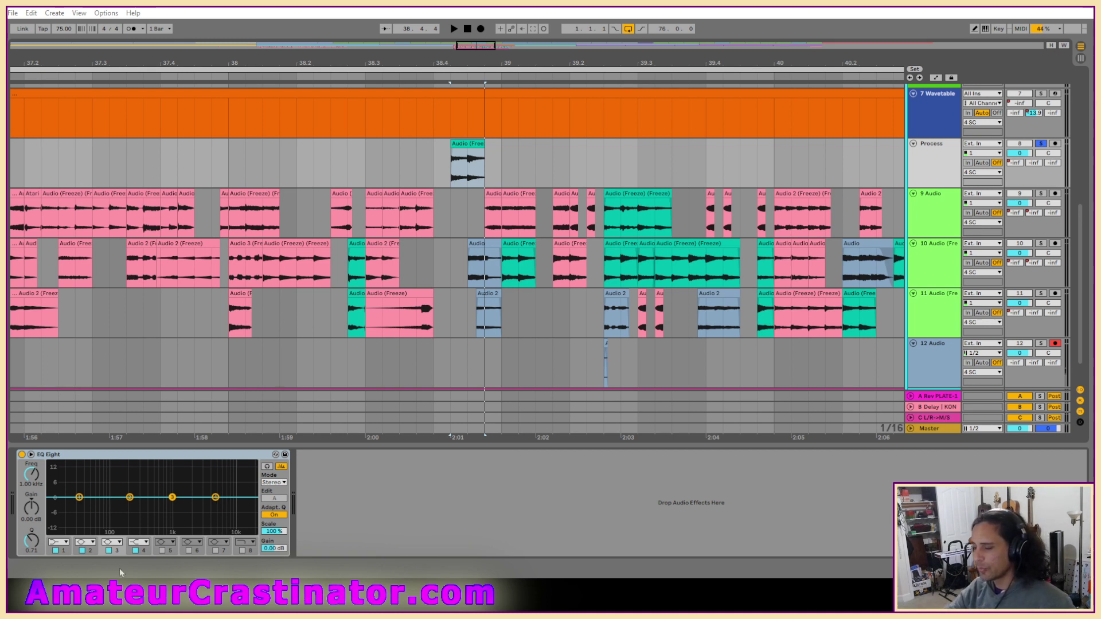
Step: Change filter 1 of the Process track's EQ Eight to a low cut at 177 Hz while auditioning the moved clip
key(space)
click(66, 546)
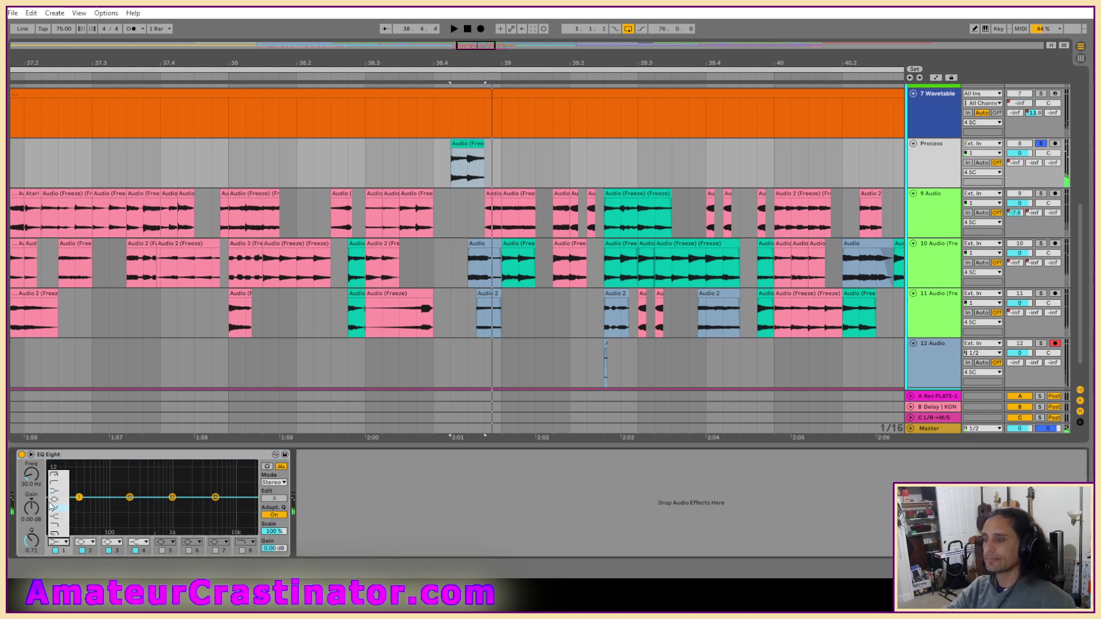
click(54, 485)
key(space)
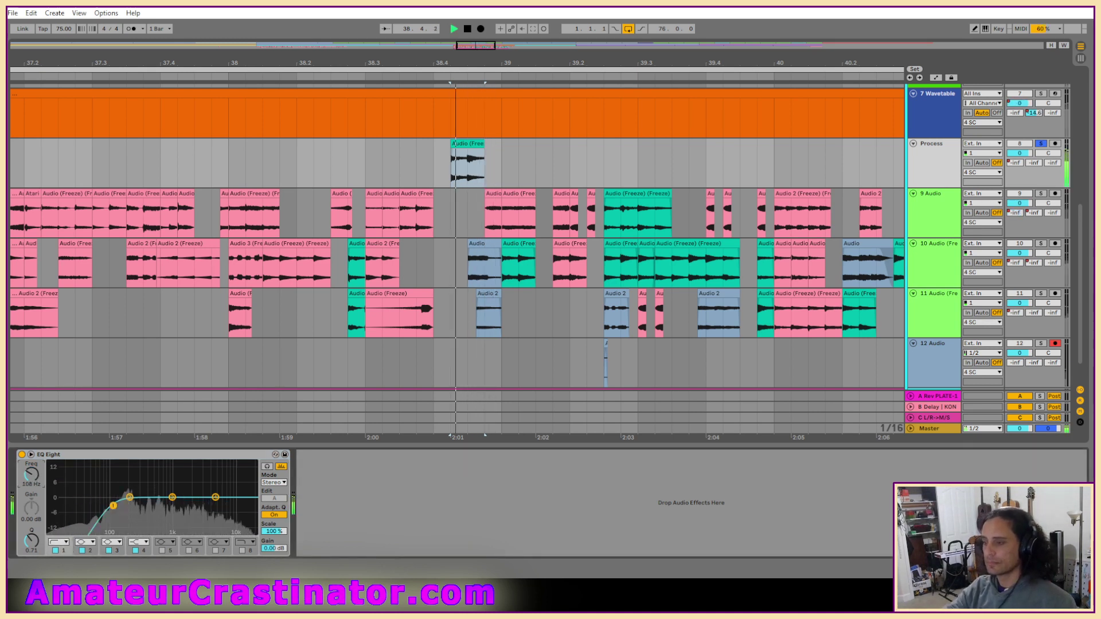
drag(113, 506, 139, 506)
key(space)
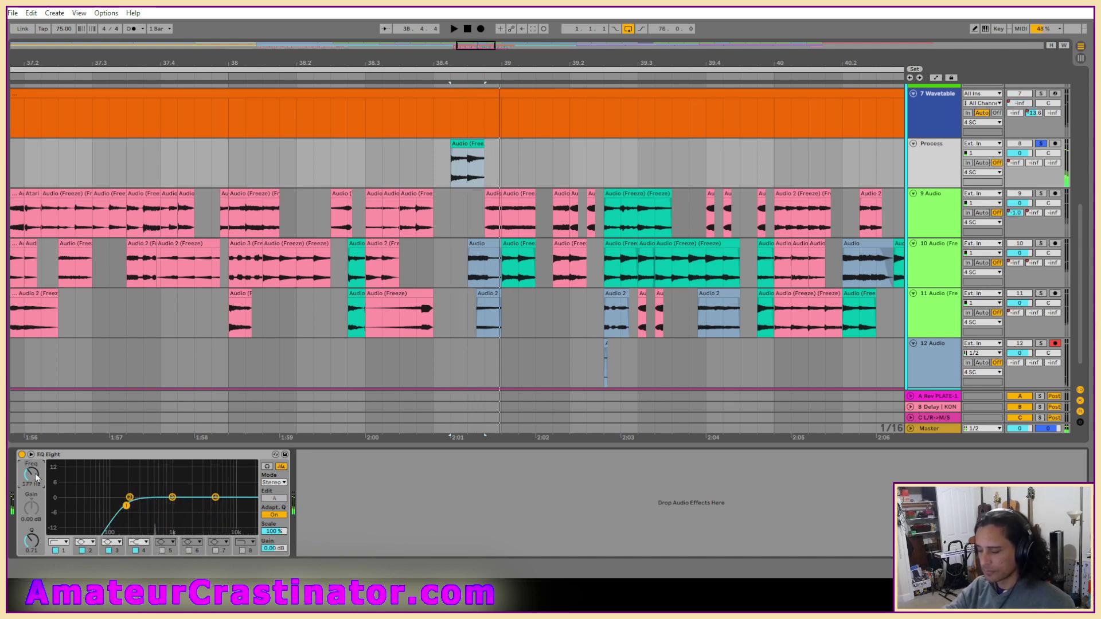
Step: Lower filter 1 of the Process track's EQ Eight to 108 Hz and audition the clip
double_click(36, 478)
key(space)
key(space)
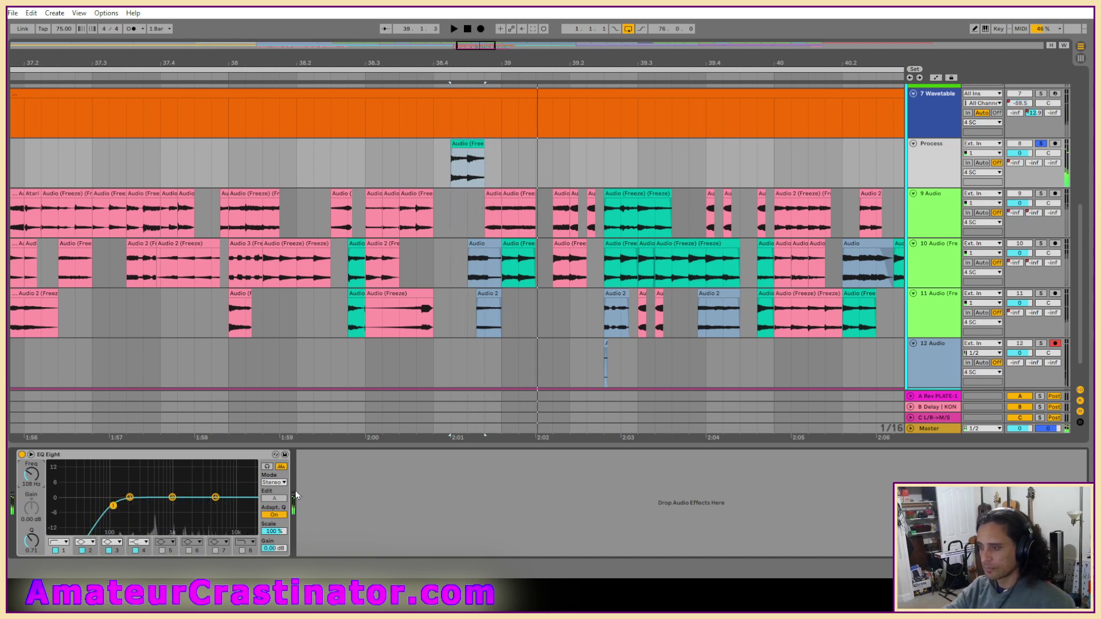
Step: Switch the EQ Eight to M/S mode and give the side channel's filter 1 a low cut at about 306 Hz
click(284, 485)
click(273, 503)
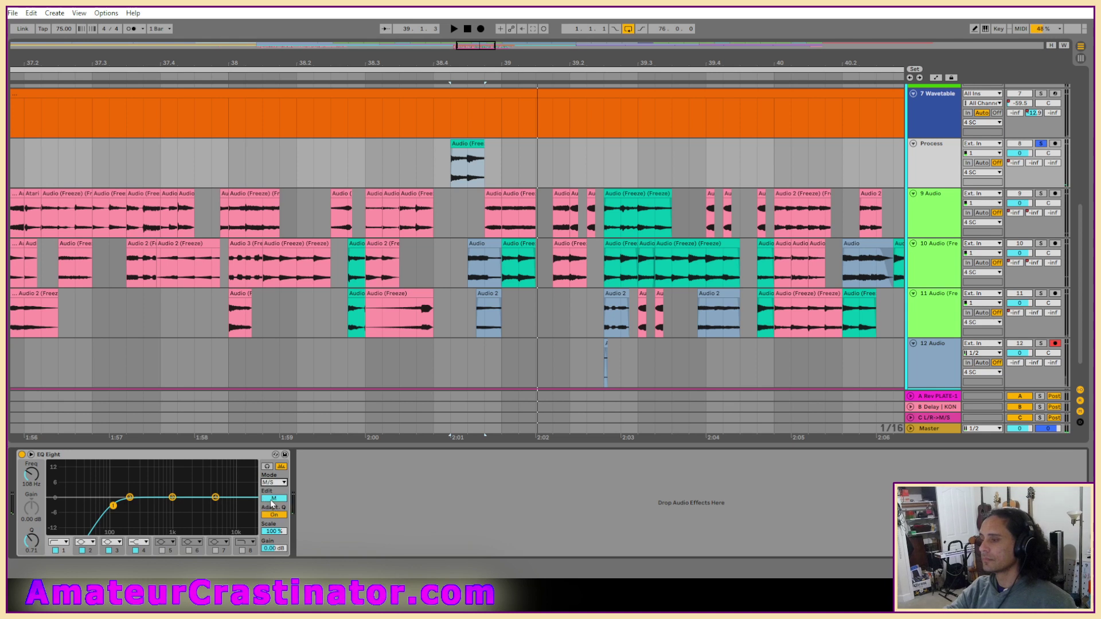
click(56, 550)
key(space)
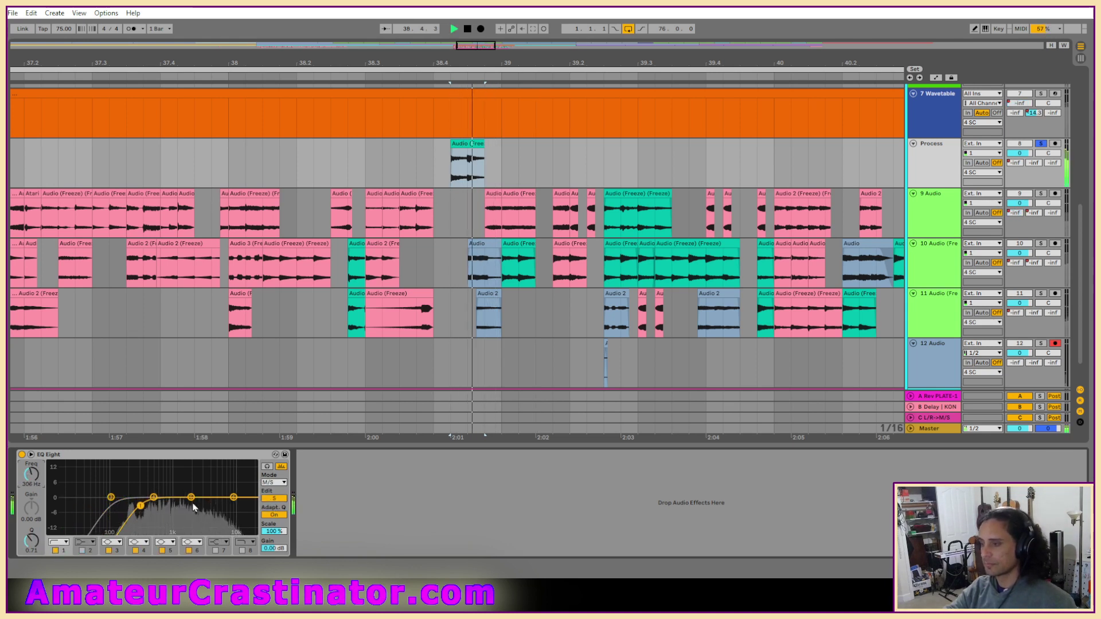
Step: Dip the side channel at 825 Hz by -4.83 dB with a Q of 2.03 while auditioning the clip
drag(153, 498, 167, 508)
key(space)
key(space)
key(space)
key(space)
drag(32, 540, 31, 528)
key(space)
key(space)
key(space)
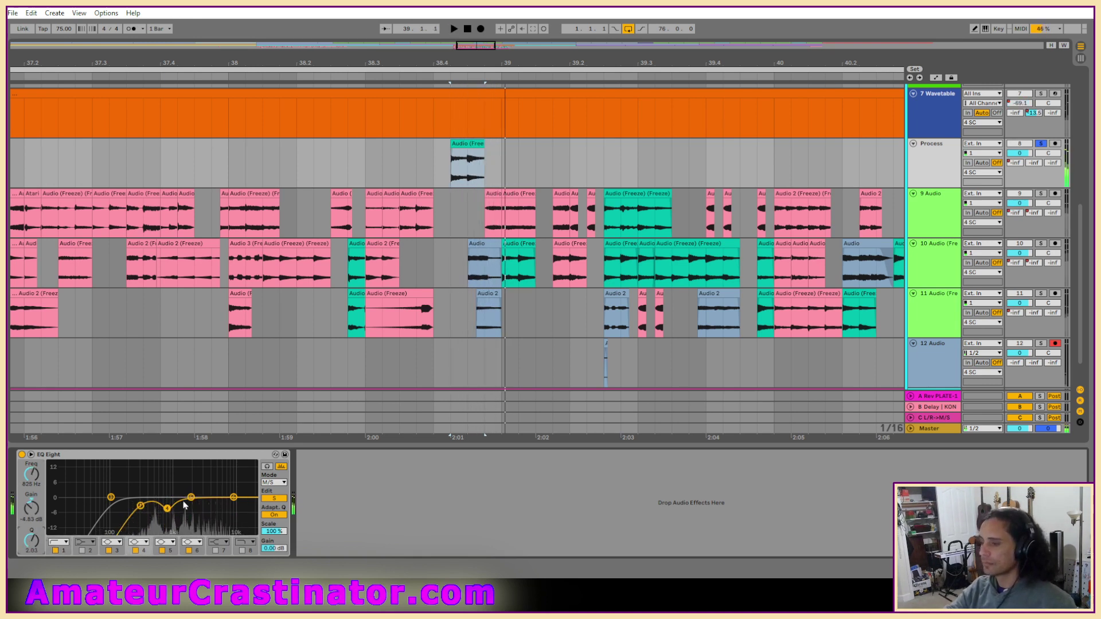
Step: Add a Compressor after the EQ Eight, with the knee at 0.0 dB and Peak detection
key(space)
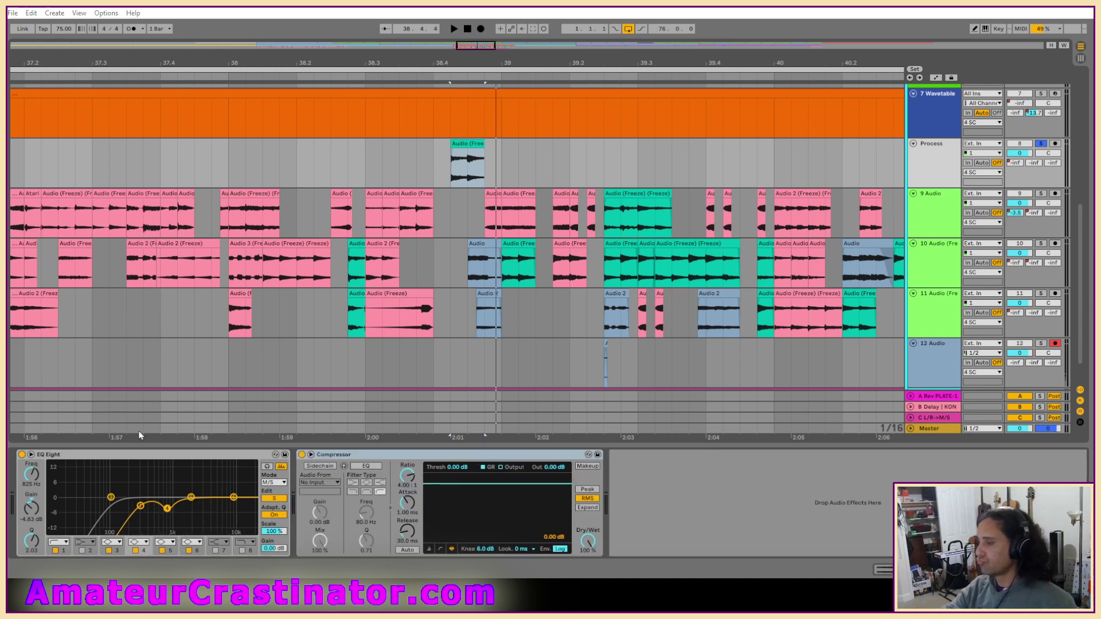
key(space)
key(space)
key(space)
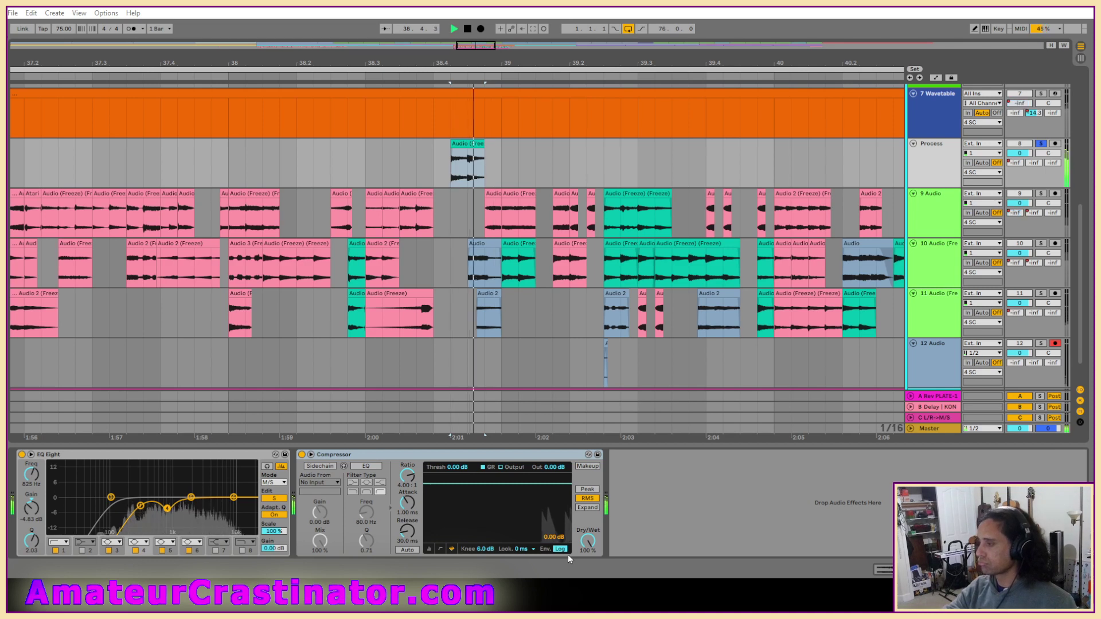
key(space)
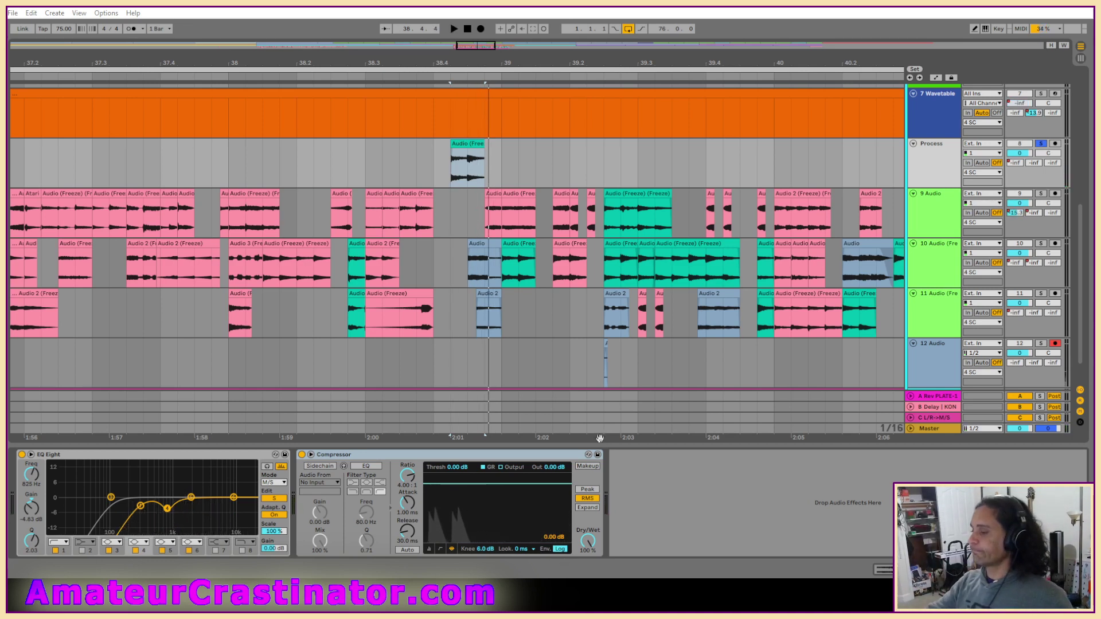
drag(489, 551, 488, 580)
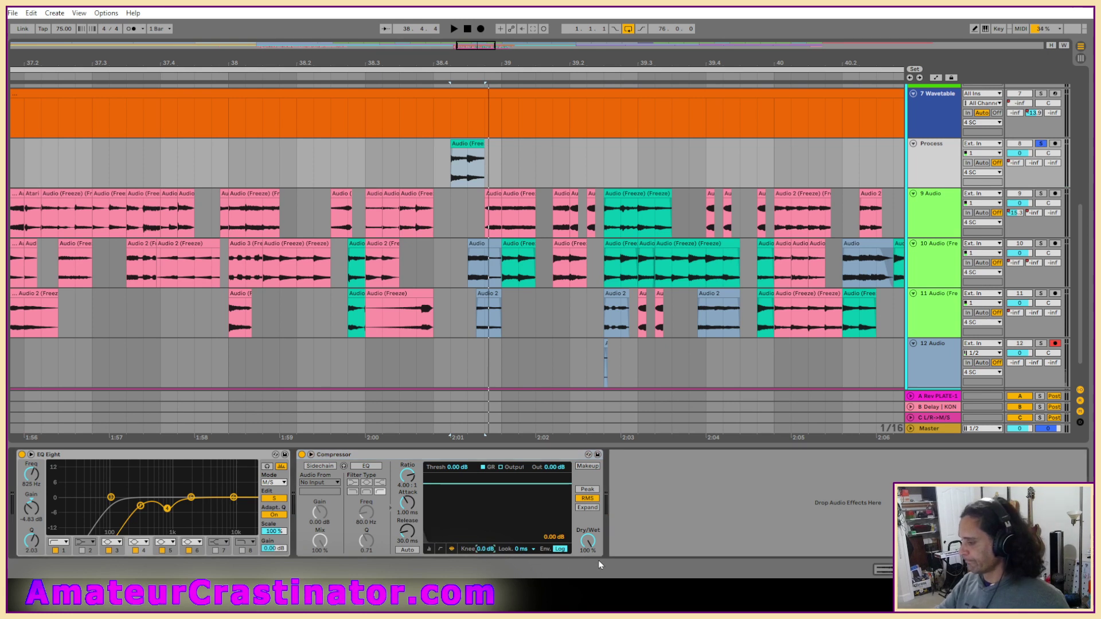
click(592, 489)
key(space)
Step: Lower the Compressor's threshold to -19.6 dB while repeatedly auditioning the clip
mouse_move(460, 467)
mouse_down()
mouse_move(460, 496)
mouse_move(408, 498)
mouse_move(408, 469)
mouse_up()
key(space)
key(space)
key(space)
key(space)
key(space)
key(space)
key(space)
key(space)
key(space)
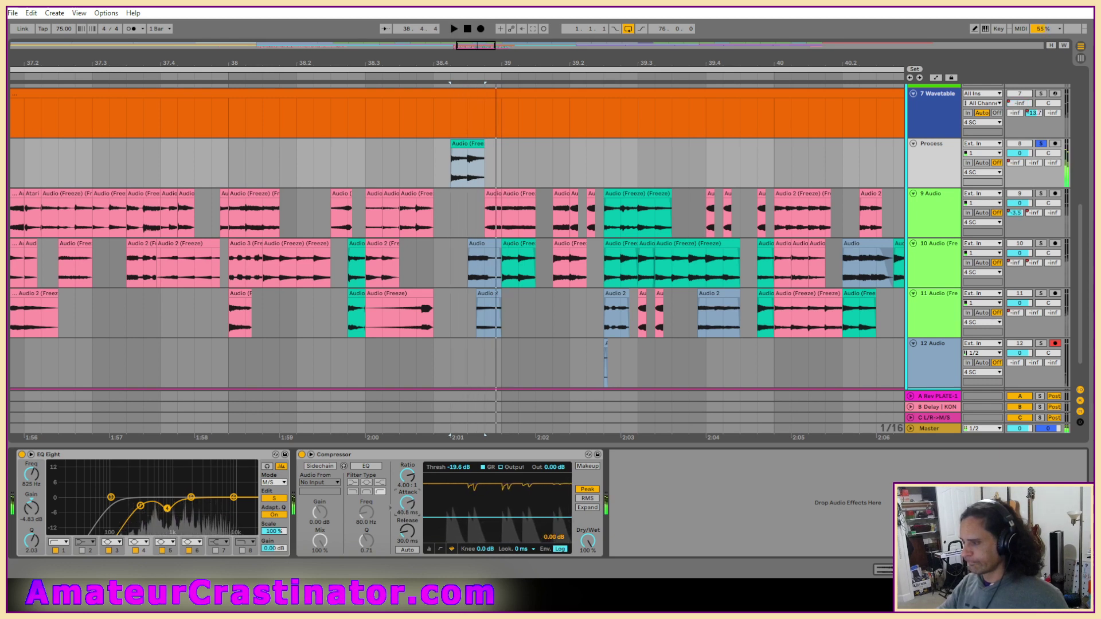
Step: Lengthen the Compressor's attack to 47.3 ms while replaying the clip
key(space)
key(space)
drag(408, 504, 408, 506)
key(space)
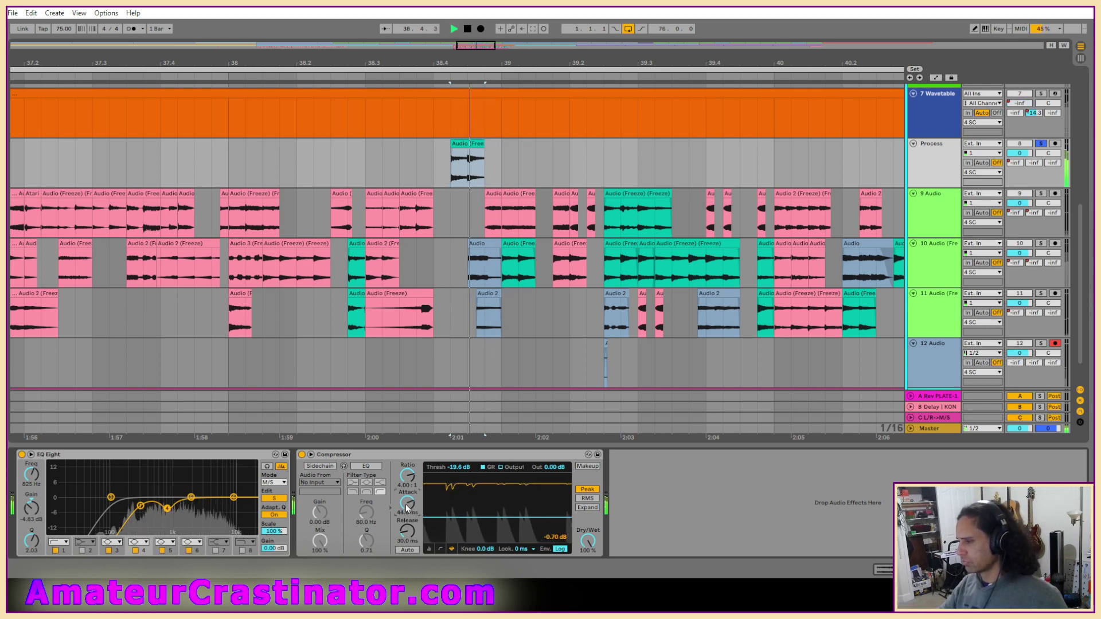
key(space)
key(space)
Step: Set the Compressor's threshold to -22.6 dB and its ratio to 10:1 while auditioning the clip
click(461, 467)
key(space)
drag(461, 468, 413, 459)
key(space)
key(space)
click(413, 476)
key(space)
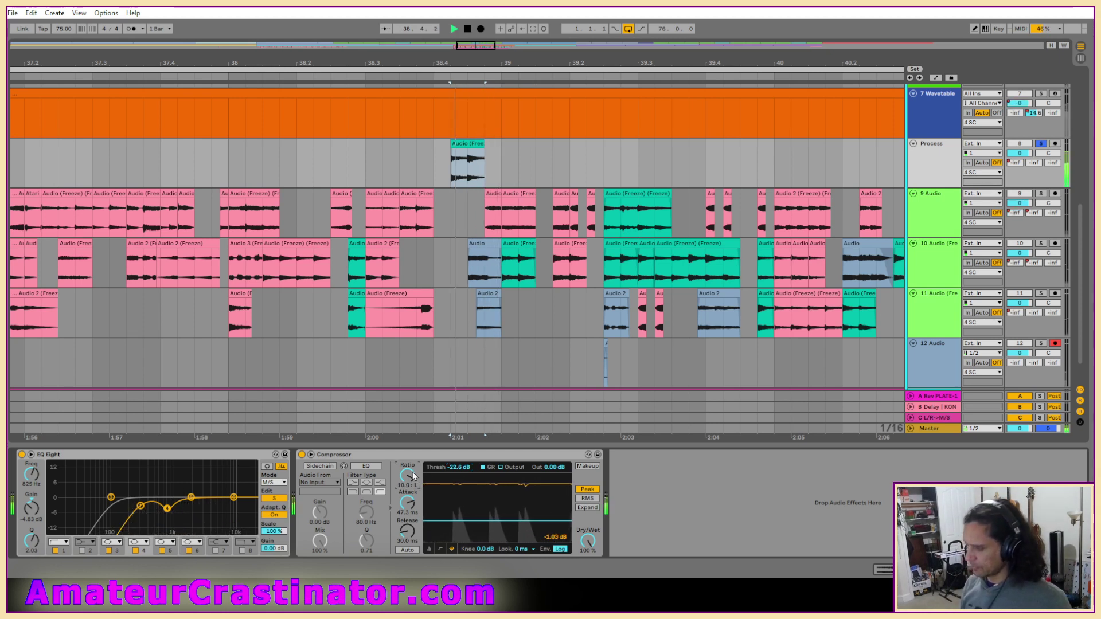
key(space)
key(space)
key(space)
key(space)
key(space)
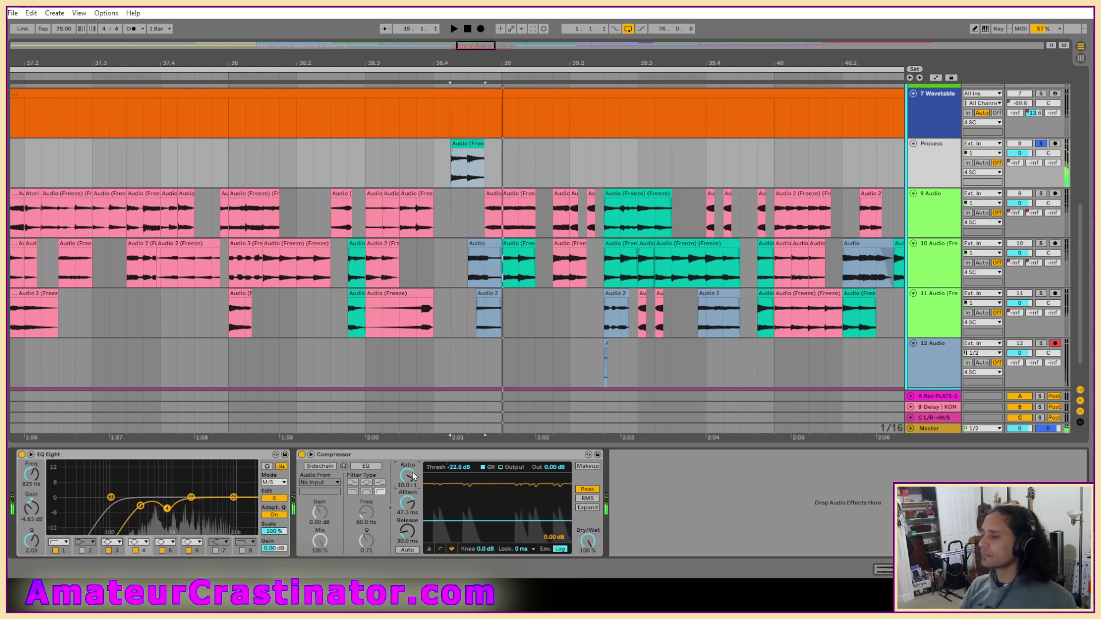
key(space)
key(space)
Step: Compare the clip's sound with the Compressor bypassed and switched back on
click(302, 454)
key(space)
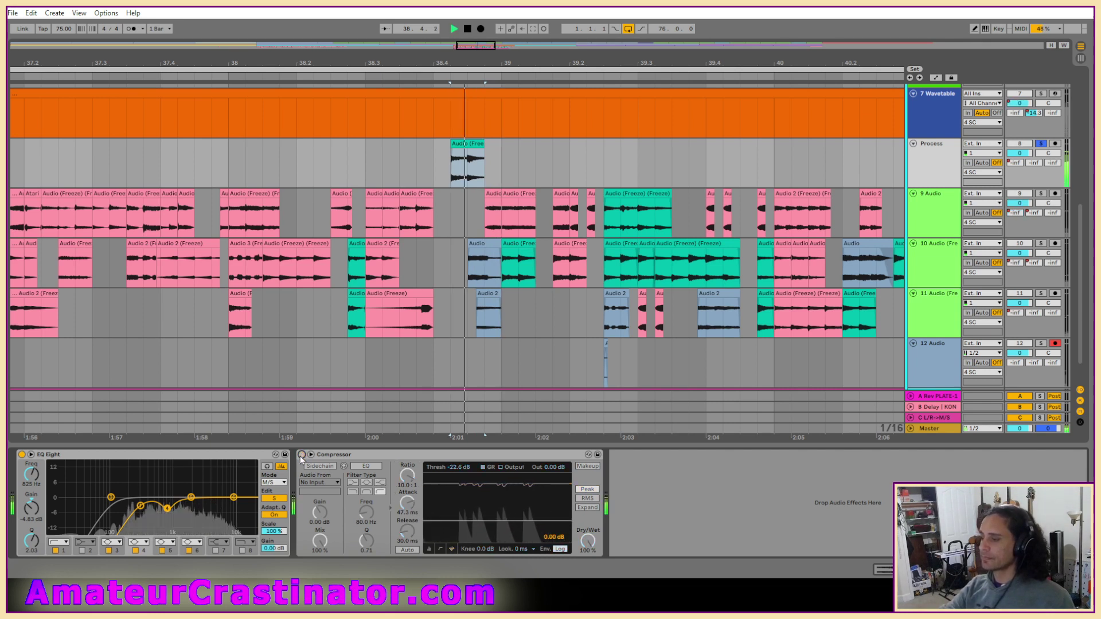
key(space)
click(301, 455)
key(space)
key(space)
key(space)
key(space)
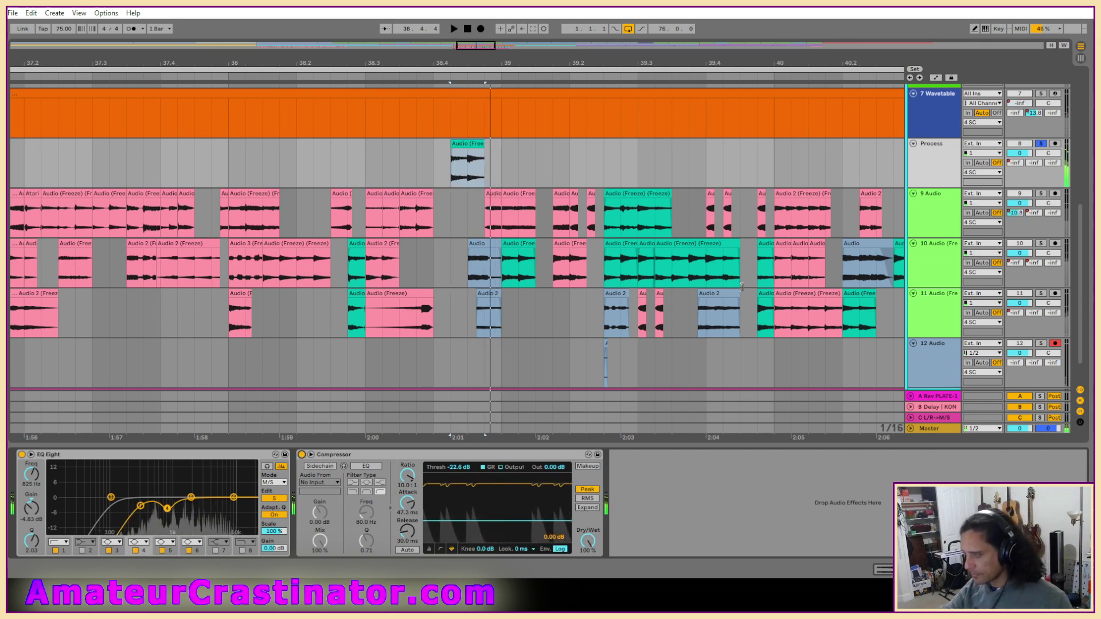
Step: Freeze and flatten the Process track to render the clip with its EQ Eight and Compressor
right_click(943, 168)
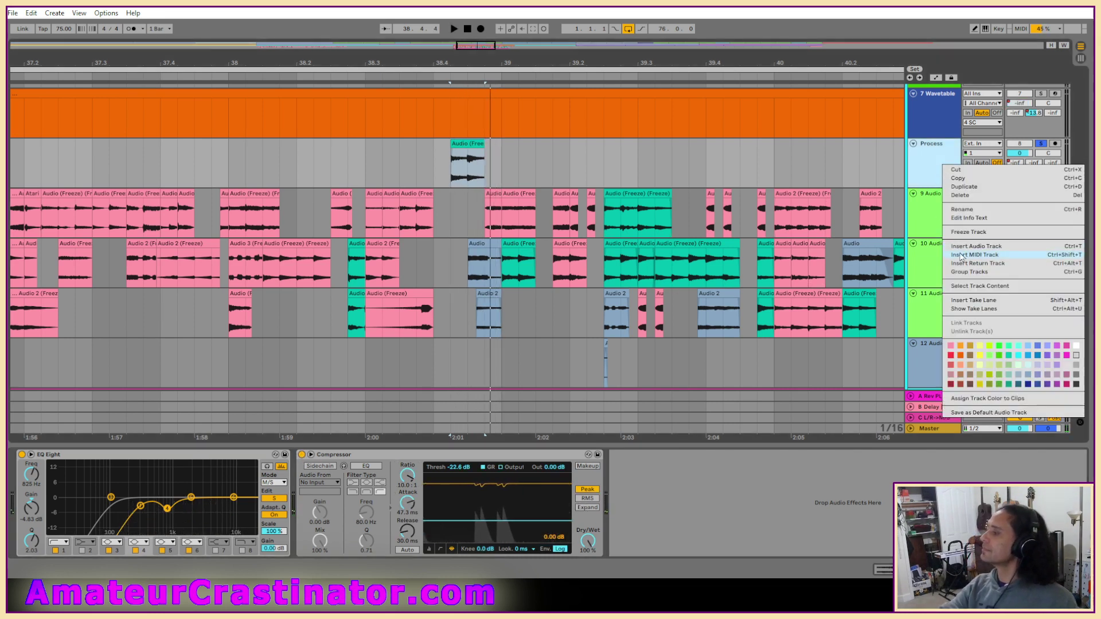
click(965, 233)
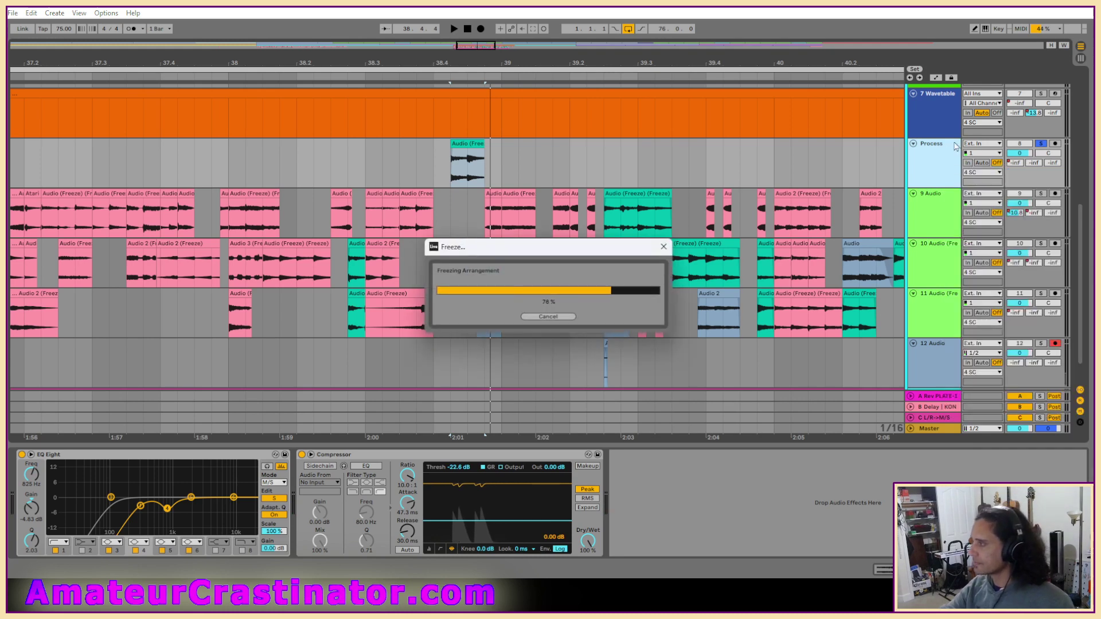
right_click(916, 167)
click(945, 239)
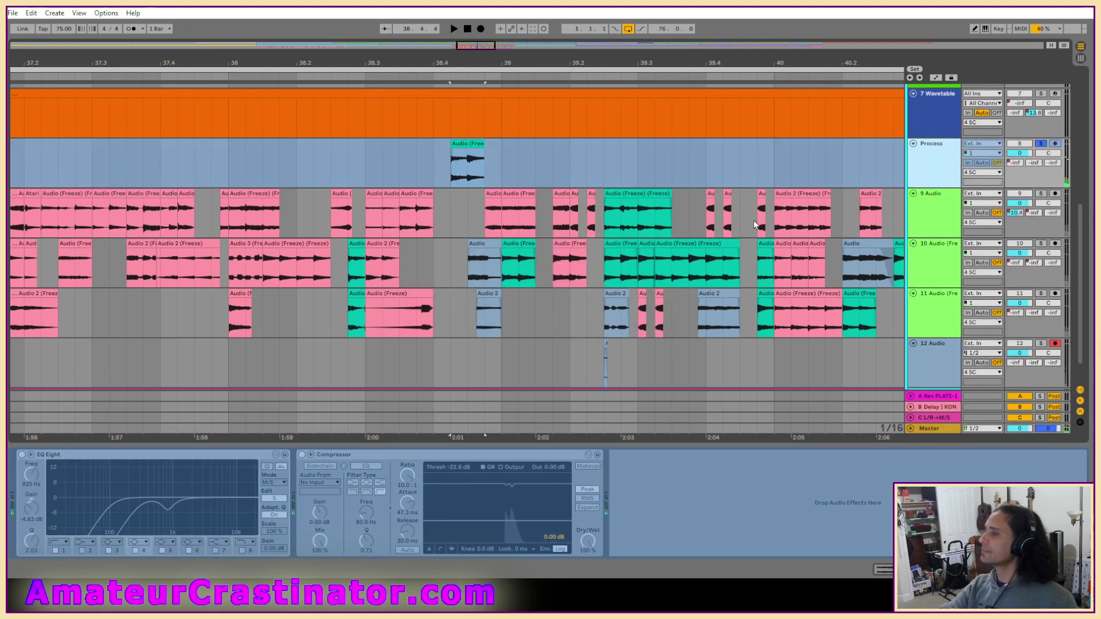
Step: Colour the rendered clip pink and return it to its place on track 9 Audio
right_click(458, 146)
click(466, 395)
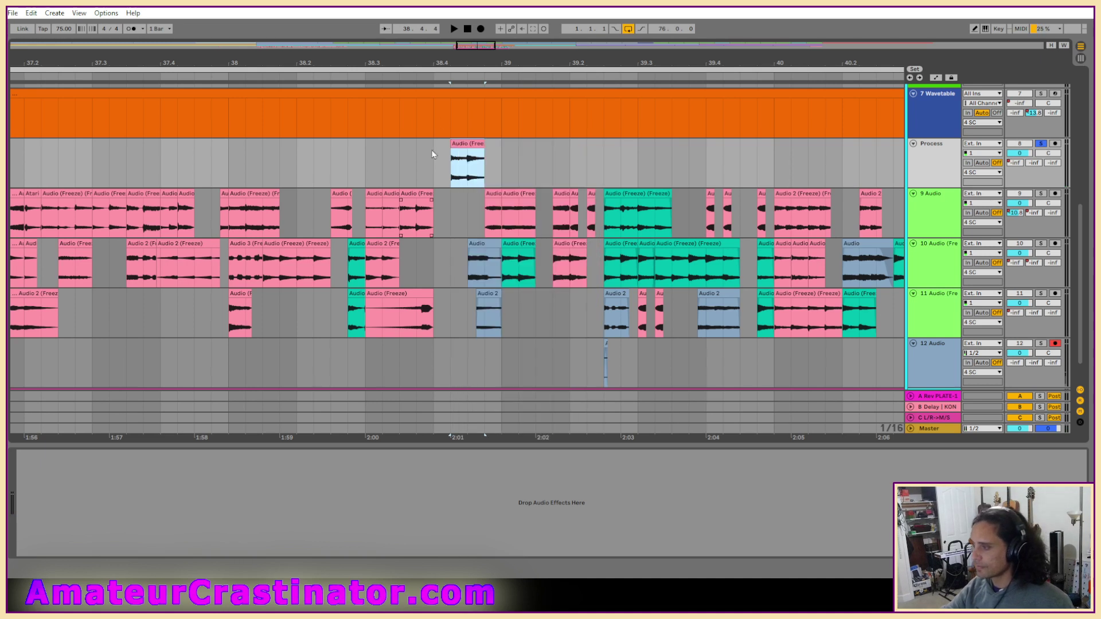
drag(456, 140, 463, 204)
Step: Move the blue clip just before bar 39 from track 10 to the Process track, and compare the mix with it muted and unmuted
drag(480, 245, 489, 170)
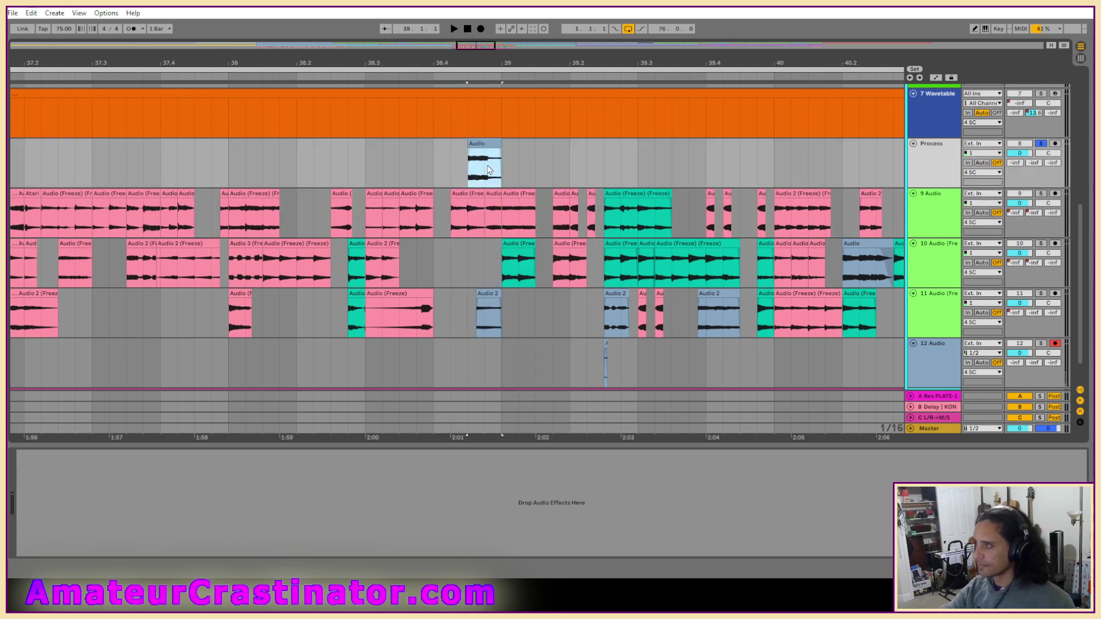
key(space)
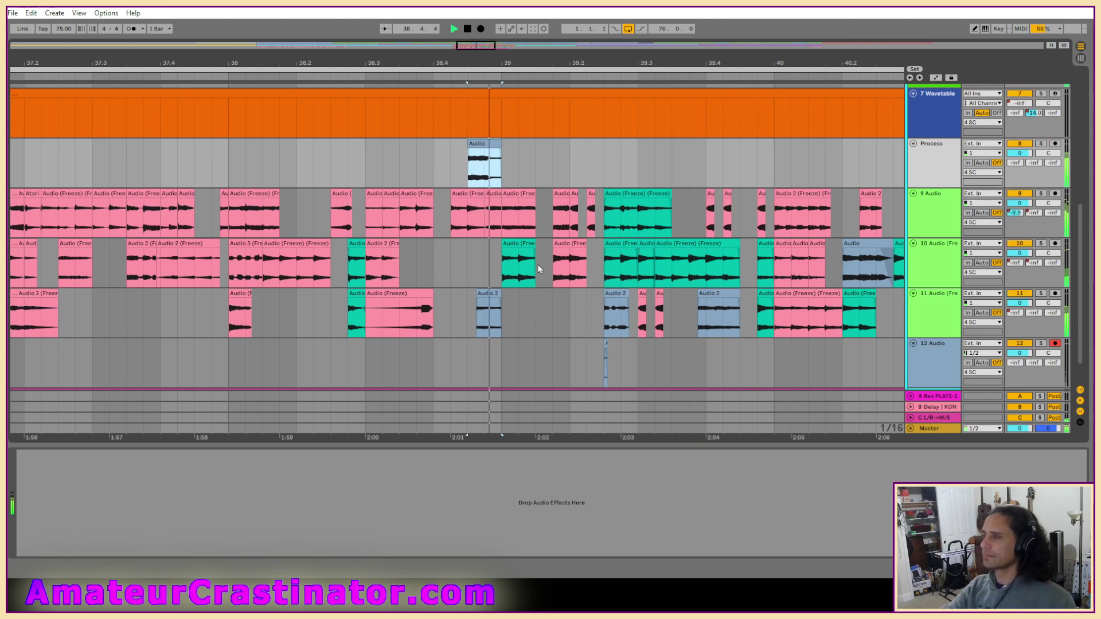
click(1019, 146)
key(space)
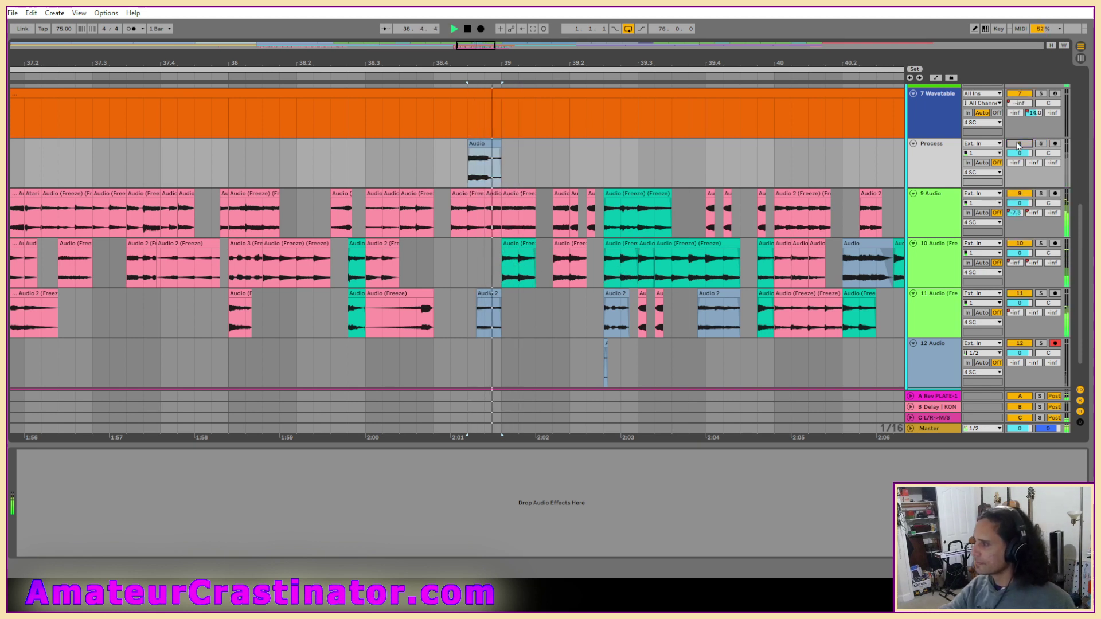
key(space)
click(1019, 146)
key(space)
key(space)
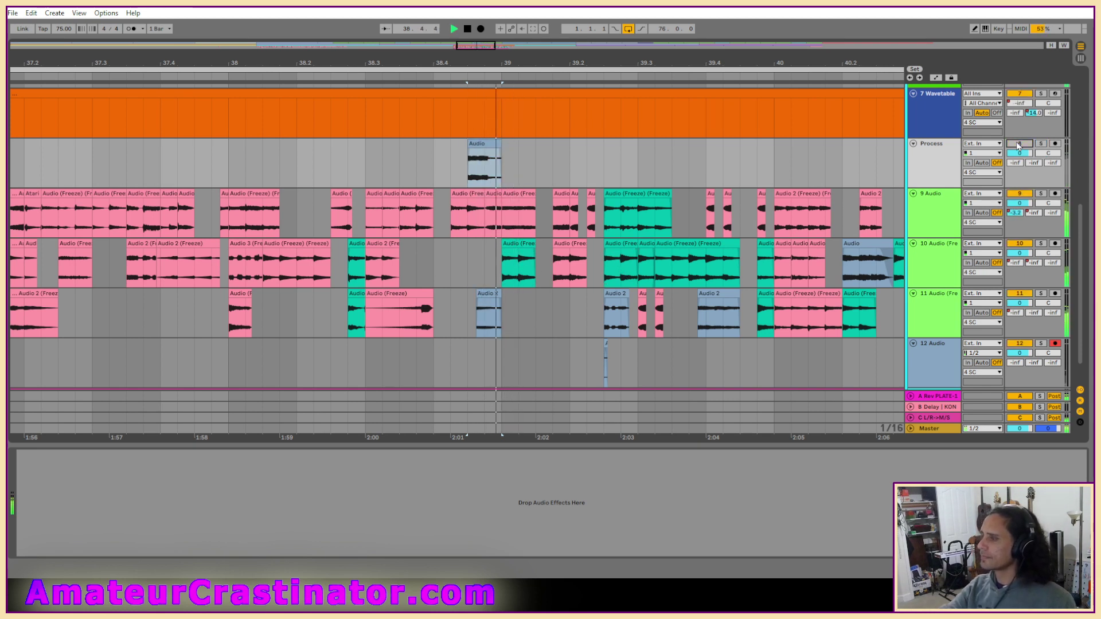
key(space)
click(1019, 147)
key(space)
key(space)
Step: Solo the Process track, then shorten the end of the blue clip and give it a fade-out
scroll(477, 164, up, 3)
key(s)
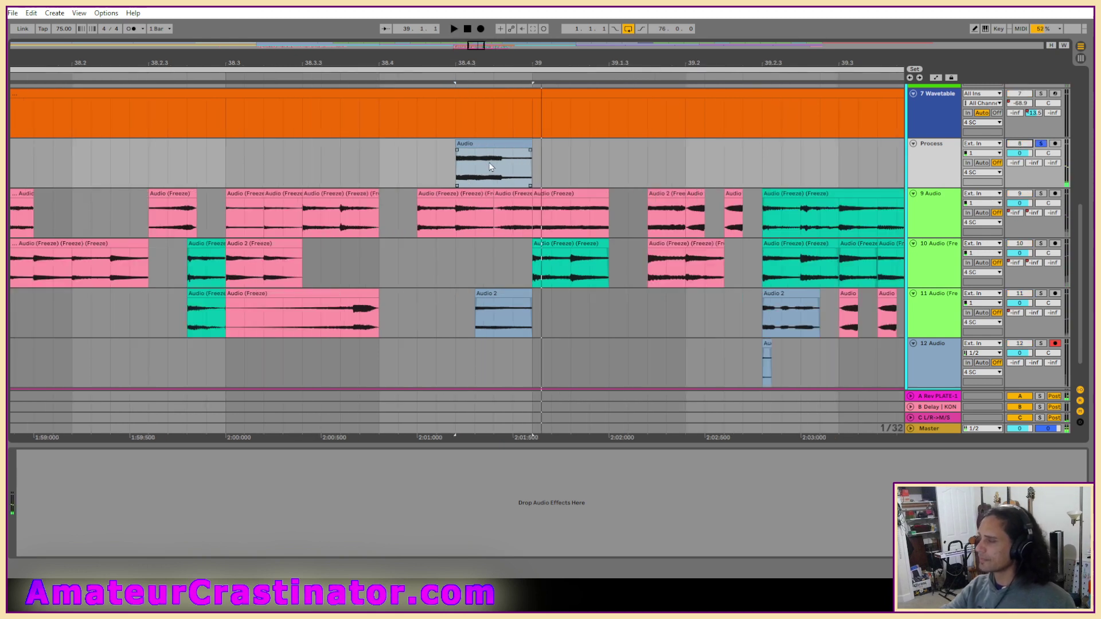
click(564, 217)
key(space)
key(space)
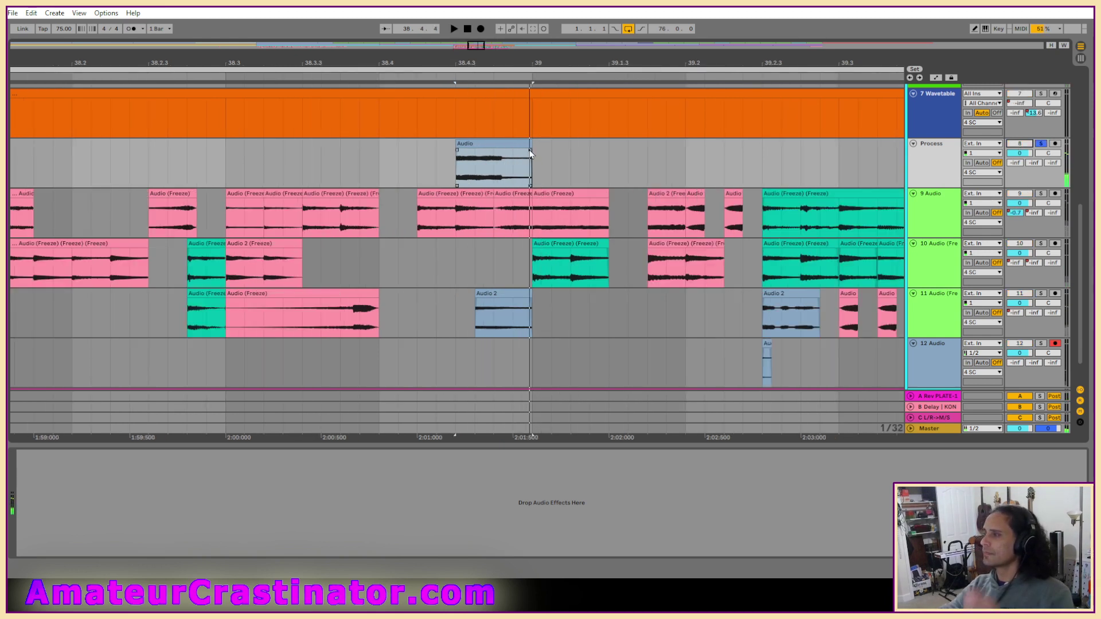
drag(532, 149, 502, 157)
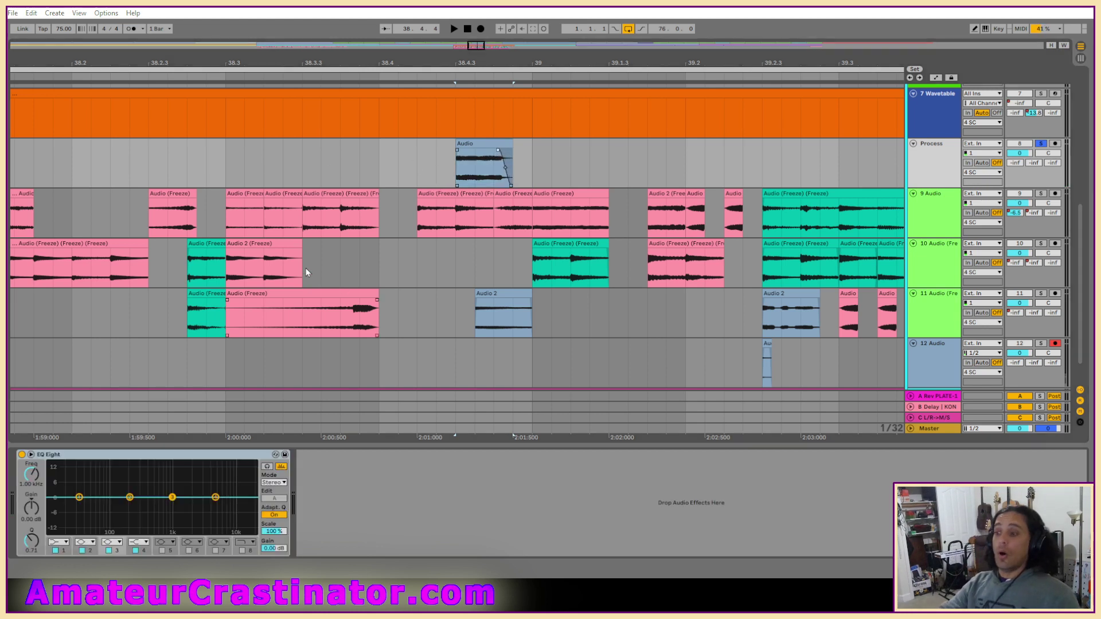
Step: Add a new EQ Eight to the Process track and make its filter 1 a low cut
key(space)
key(space)
key(space)
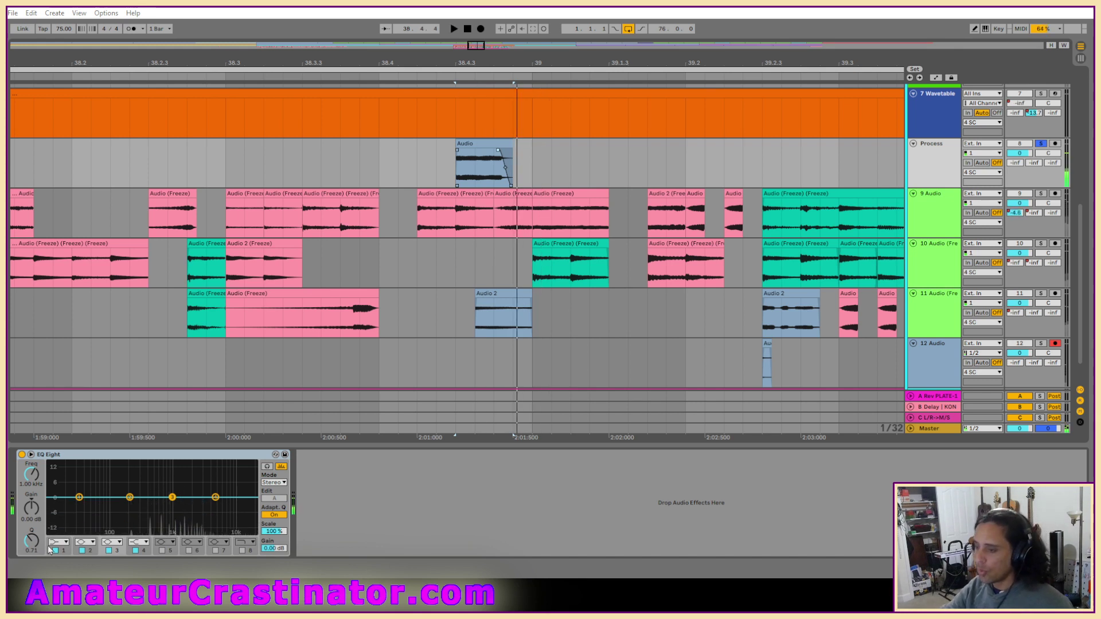
click(66, 542)
click(68, 476)
key(space)
key(space)
Step: Raise the low cut's frequency and dip filter 3 to -2.60 dB at 808 Hz while looping short auditions of the clip
drag(79, 506, 168, 503)
key(space)
key(space)
key(space)
key(space)
key(space)
key(space)
key(space)
key(space)
key(space)
key(space)
key(space)
key(space)
key(space)
key(space)
key(space)
key(space)
key(space)
key(space)
key(space)
key(space)
key(space)
key(space)
key(space)
key(space)
key(space)
key(space)
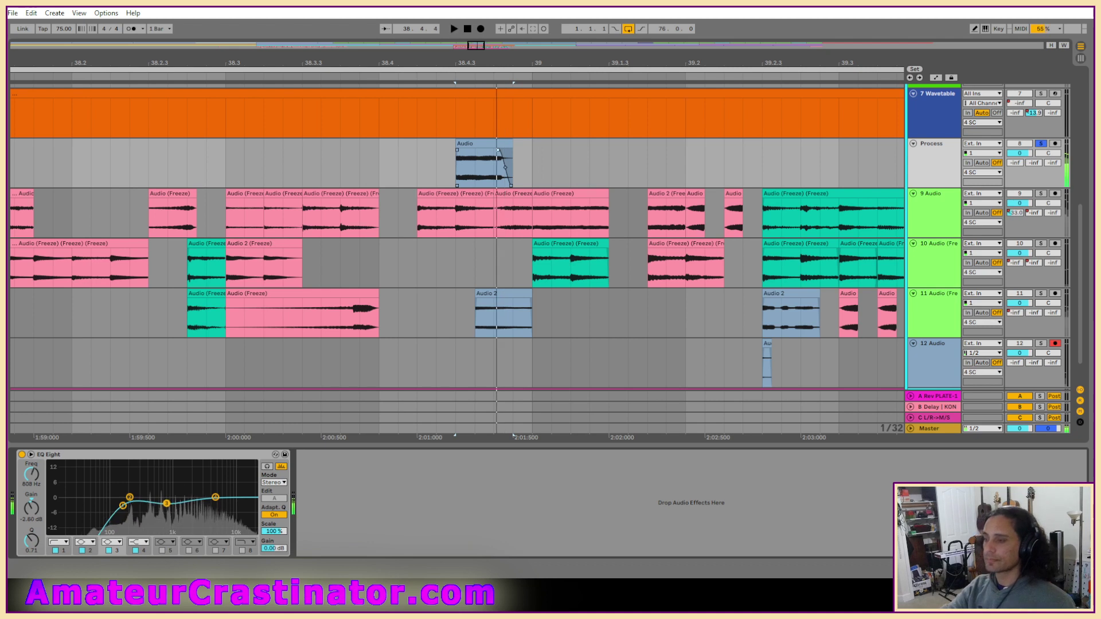
Step: Refine filter 3 of the EQ Eight to 843 Hz, -2.11 dB and a Q of 1.40 while auditioning
key(space)
key(space)
key(space)
key(space)
key(space)
drag(32, 556, 32, 542)
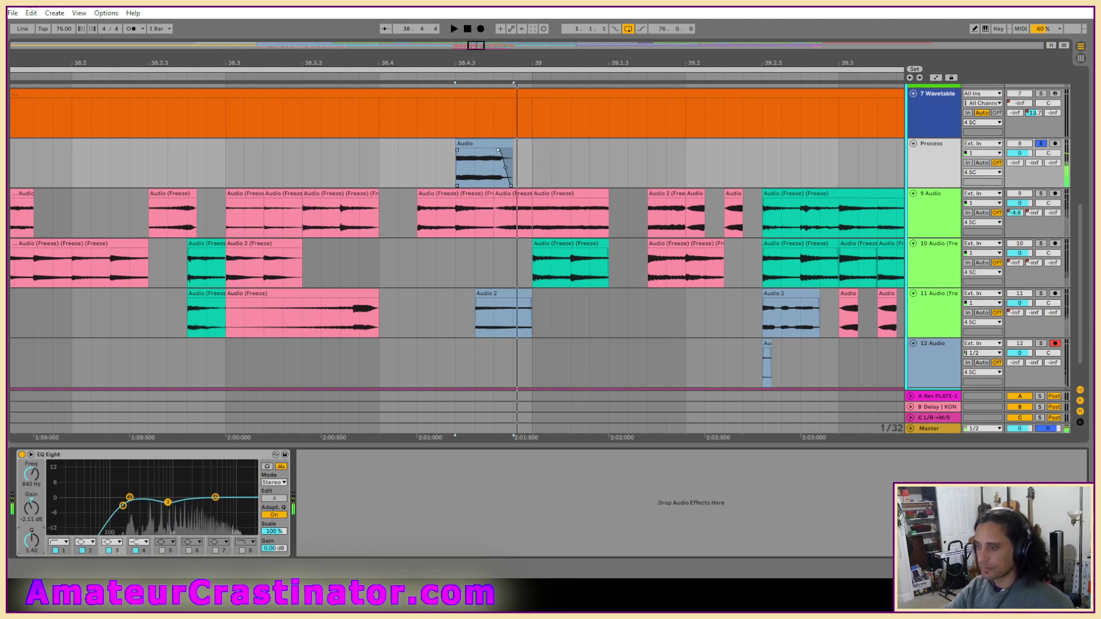
key(space)
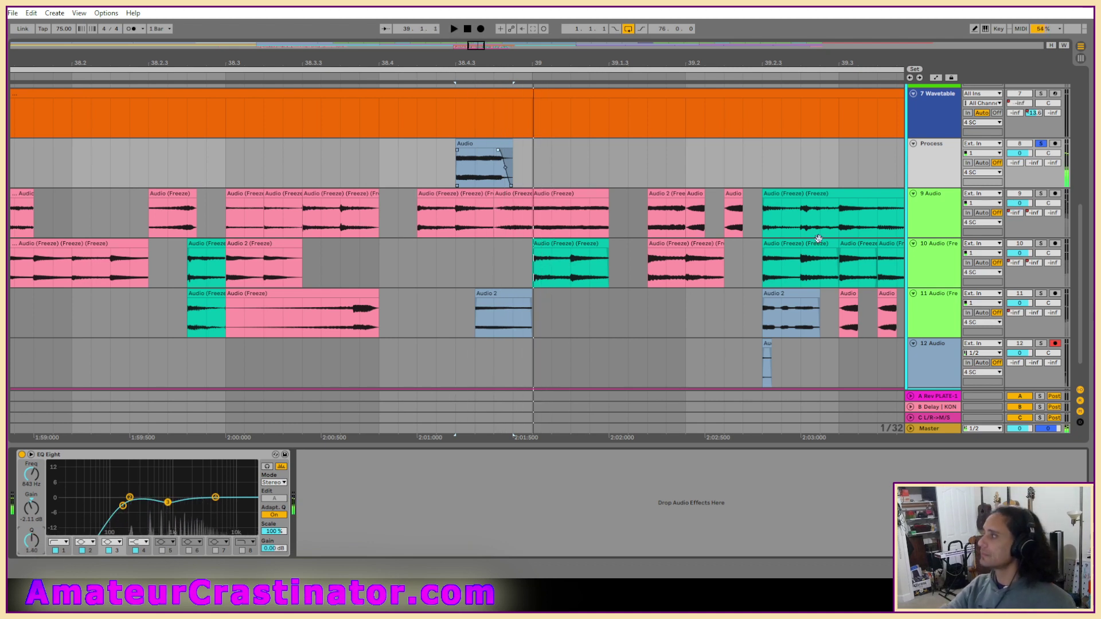
Step: Freeze and flatten the Process track to render the blue clip with its EQ and fade
right_click(934, 171)
click(956, 236)
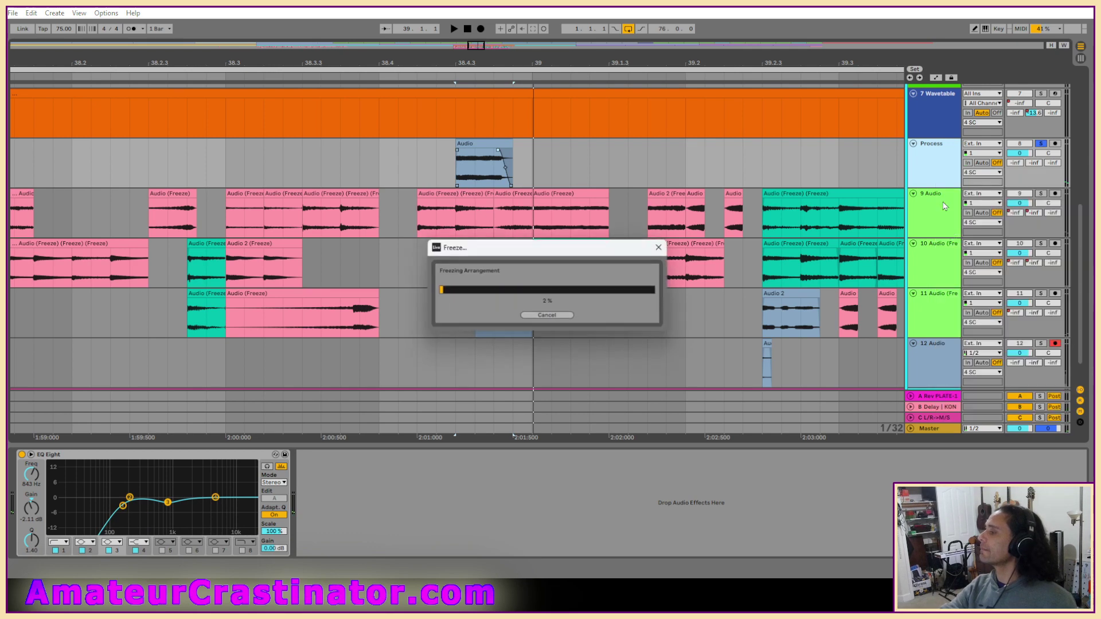
right_click(932, 167)
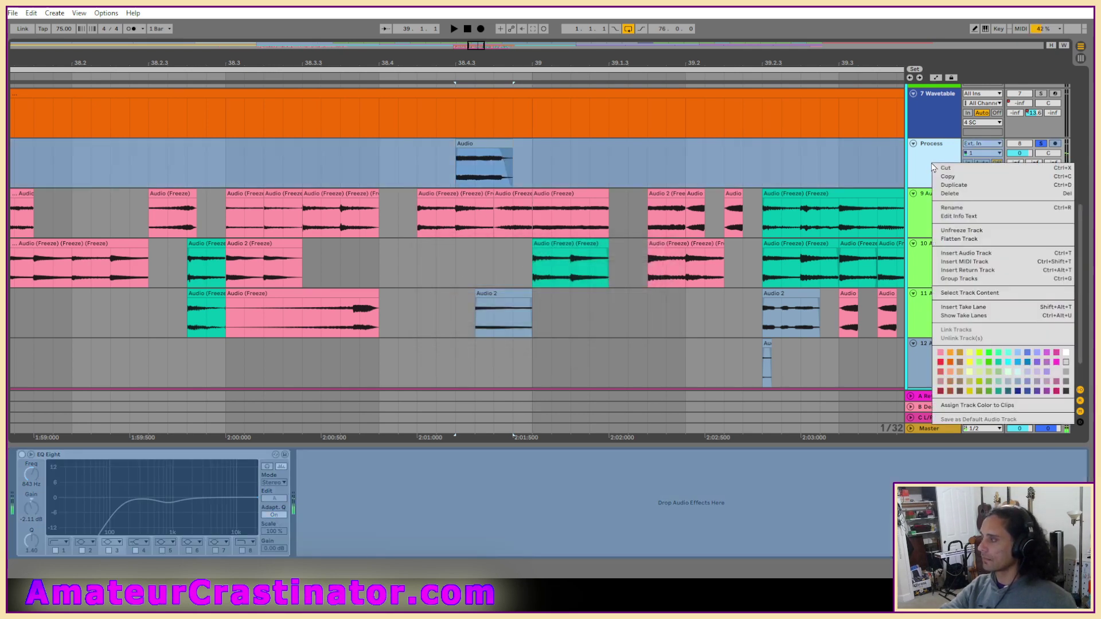
click(959, 239)
Step: Freeze and flatten the Process track a second time
right_click(938, 148)
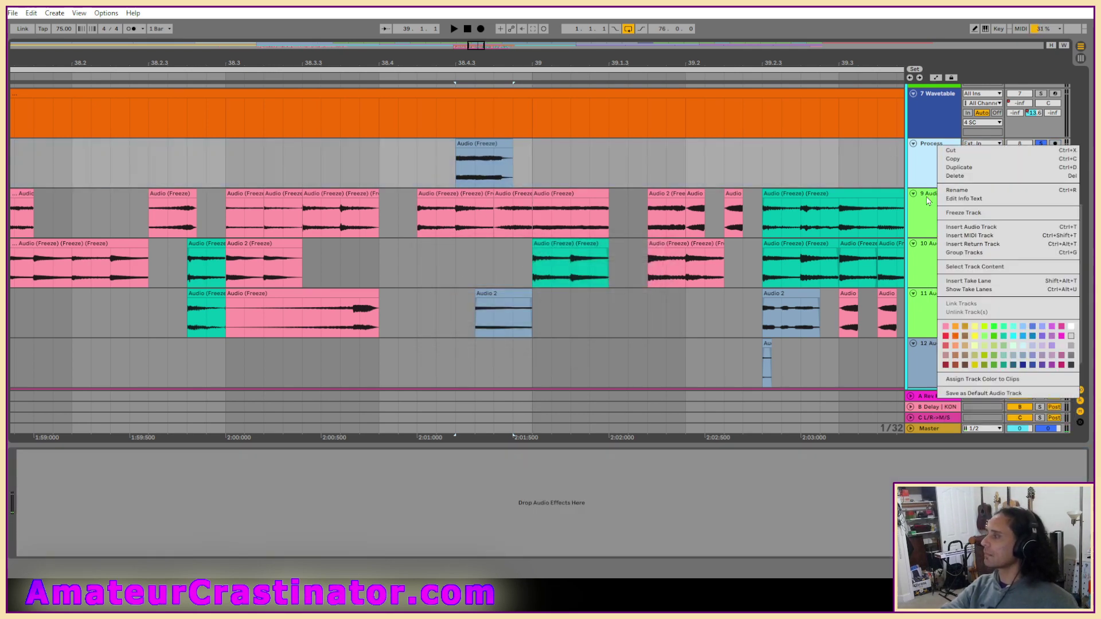
click(960, 212)
right_click(942, 157)
click(962, 224)
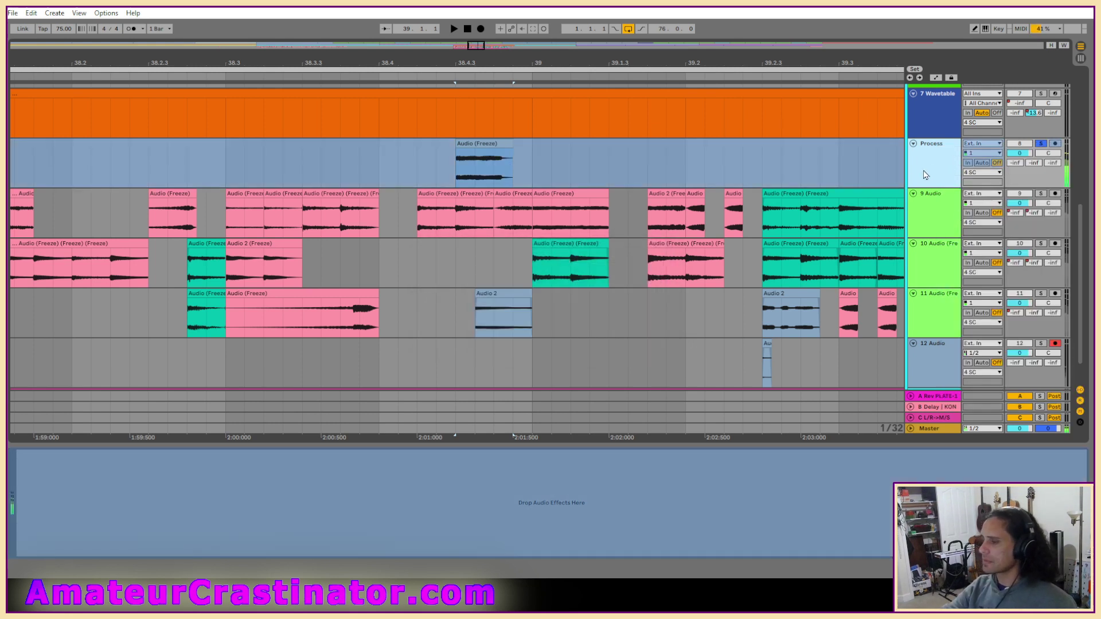
Step: Colour the newly rendered clip pink and return it to its place on track 10 Audio
right_click(485, 146)
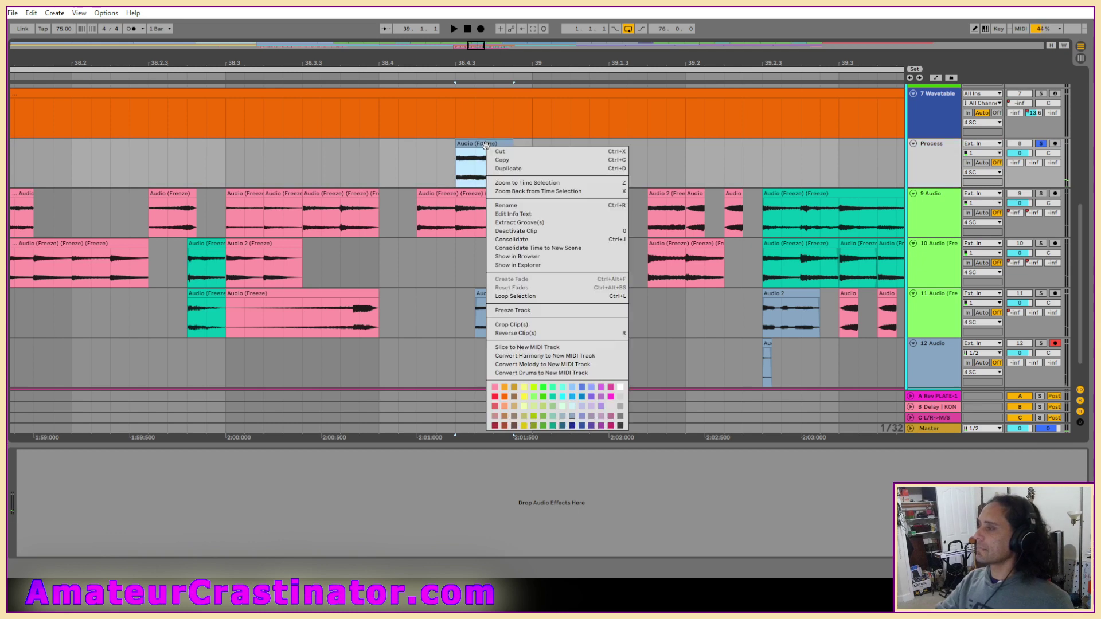
click(494, 387)
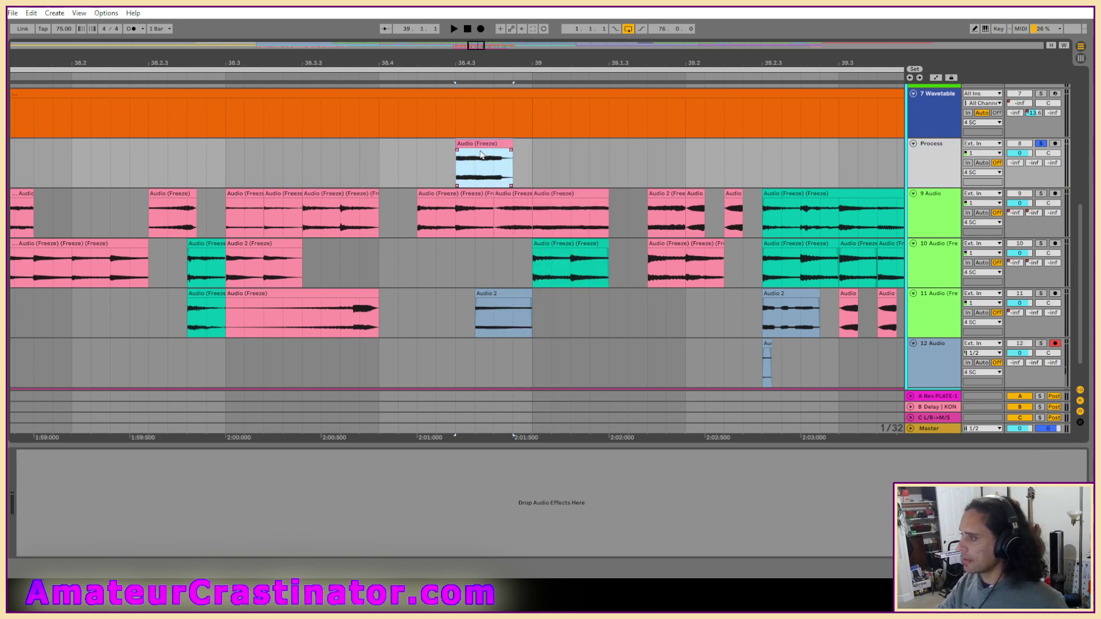
drag(481, 146, 483, 264)
scroll(494, 284, down, 6)
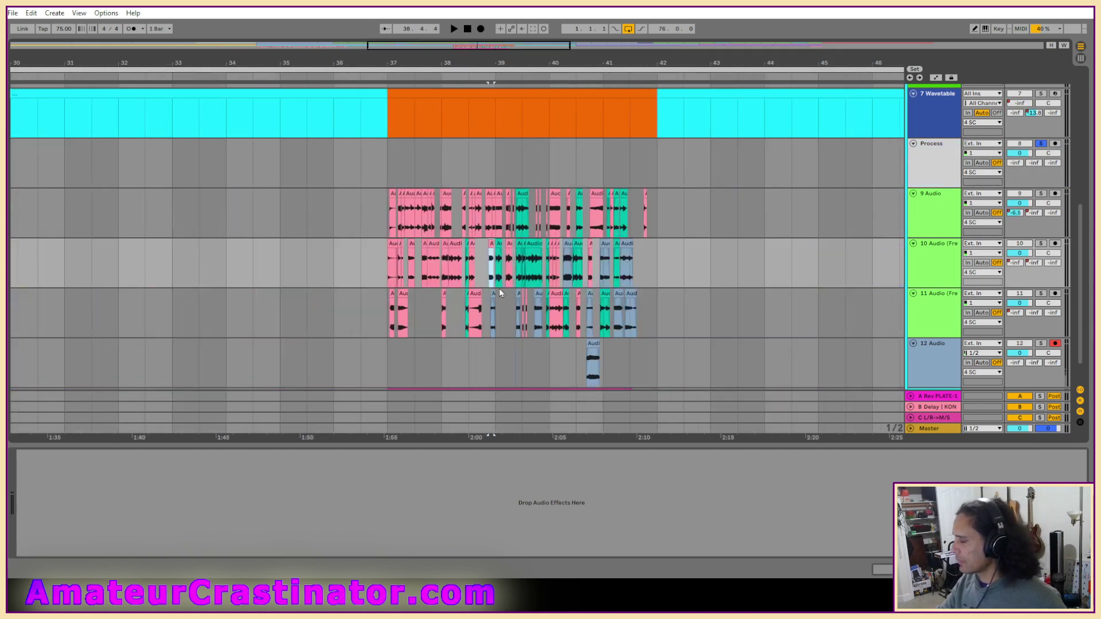